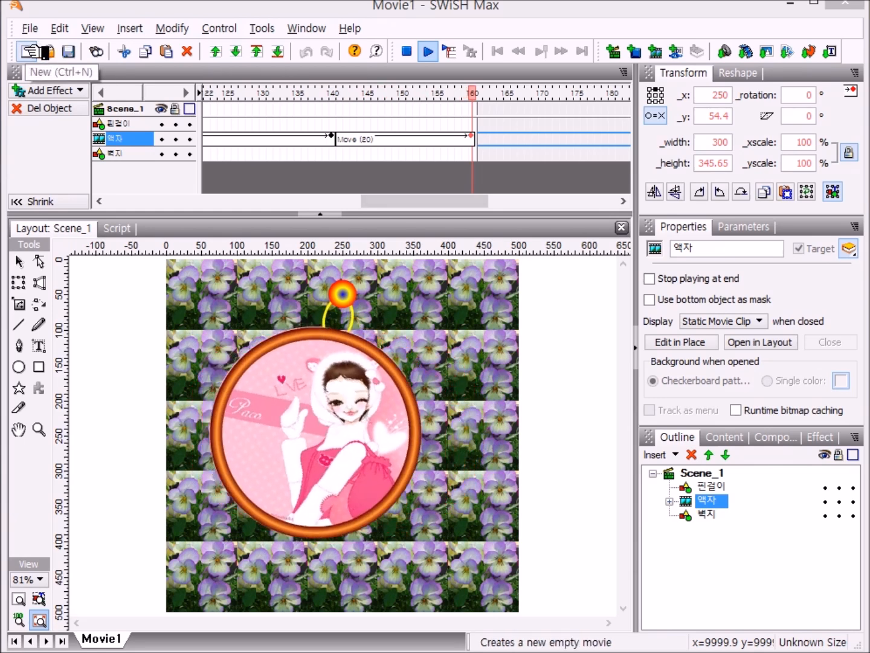
Step: Create a new empty movie and reset the panels to the default layout
click(29, 50)
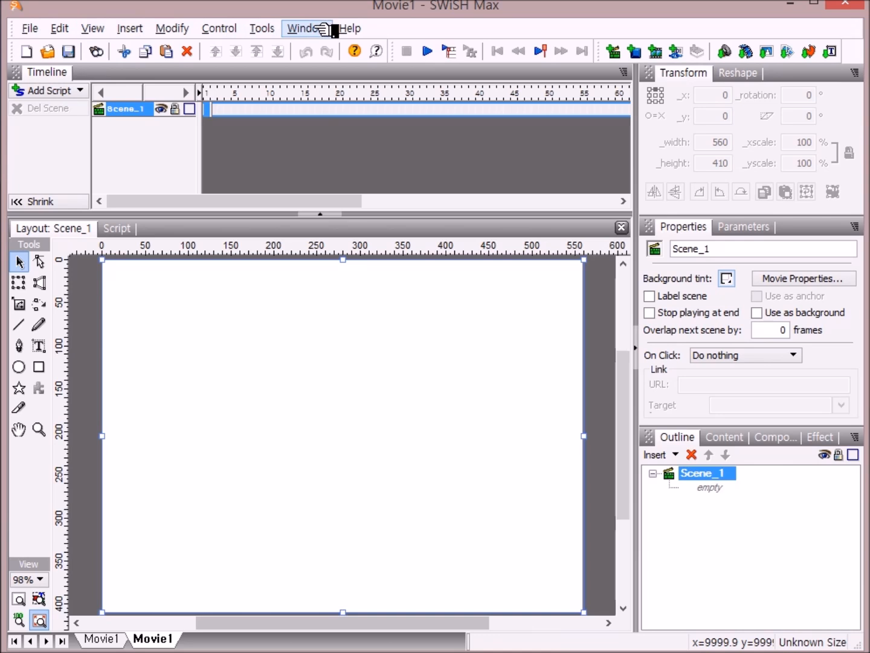
click(315, 27)
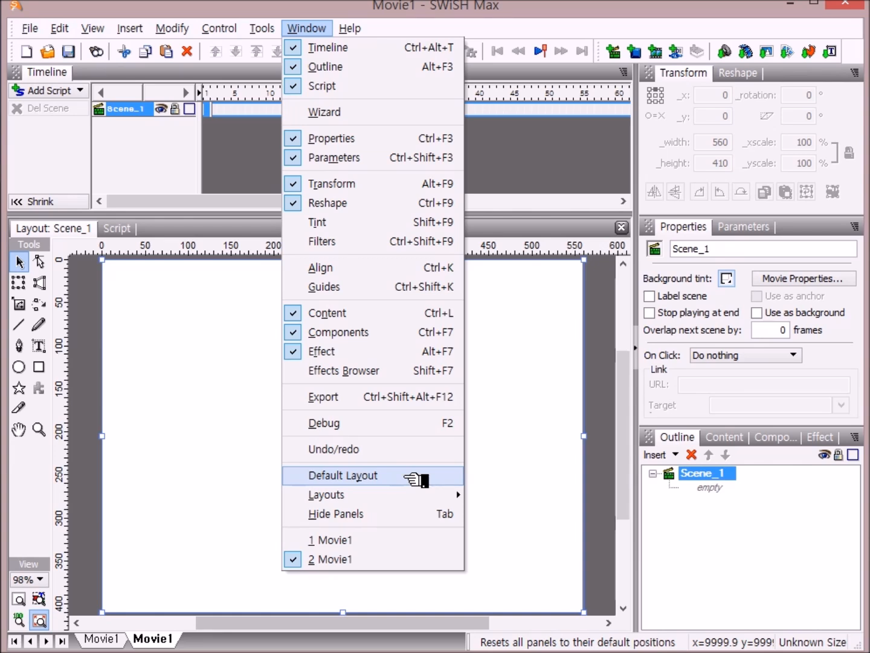
click(404, 476)
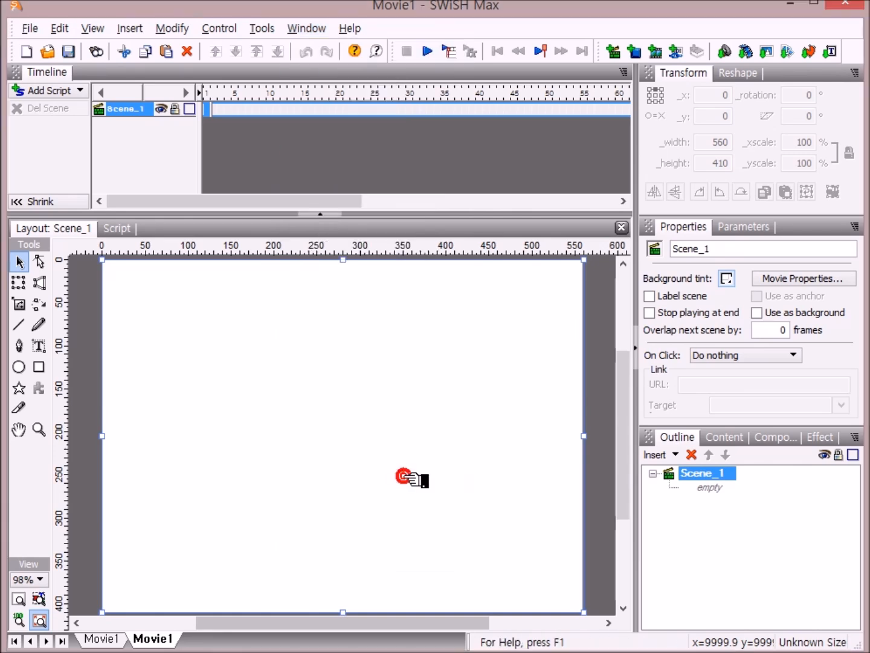
Step: Set the movie size to 500 by 500 pixels and fit the stage to the layout area
click(807, 281)
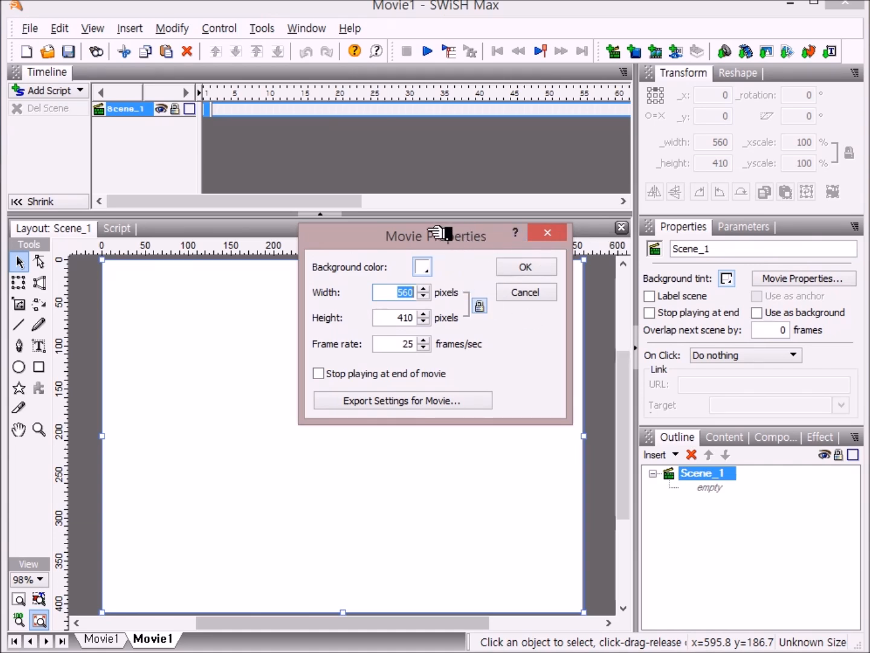
drag(425, 230, 392, 272)
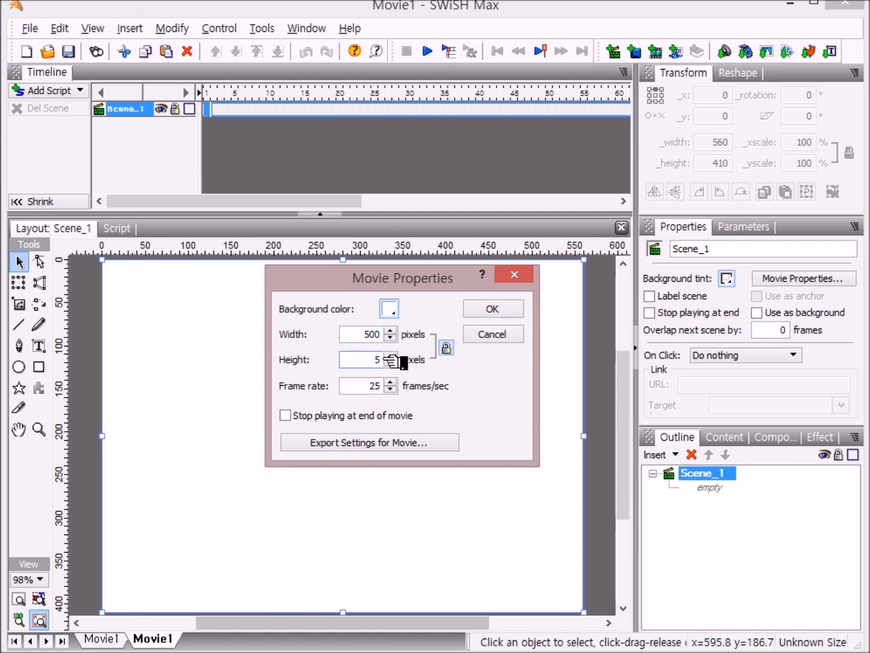
text(00)
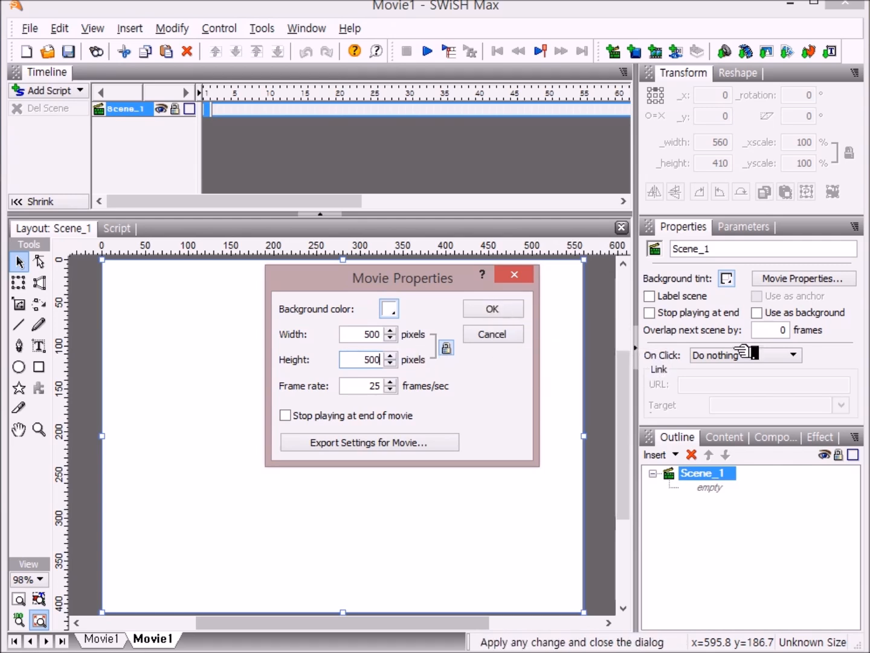
click(512, 310)
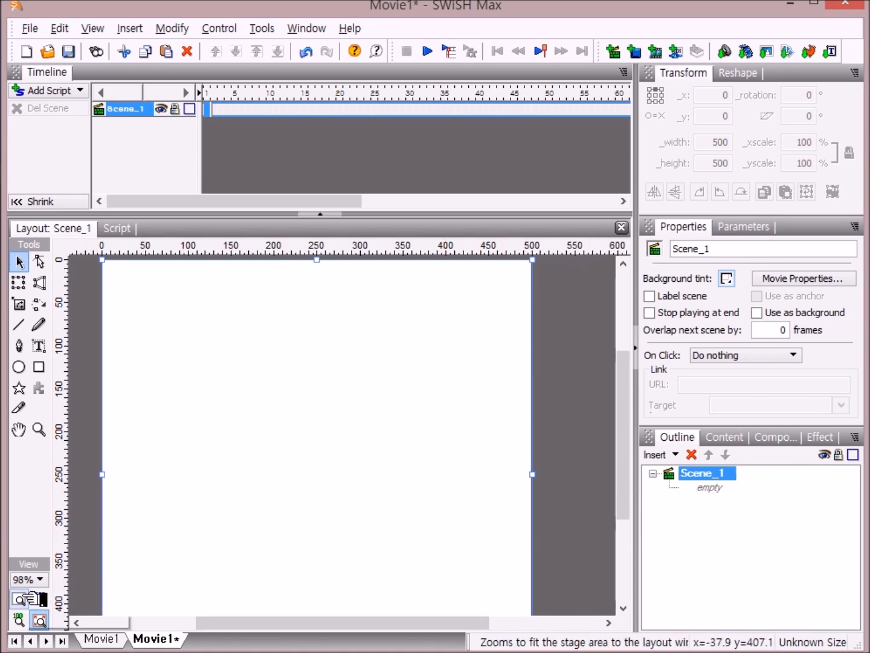
click(18, 599)
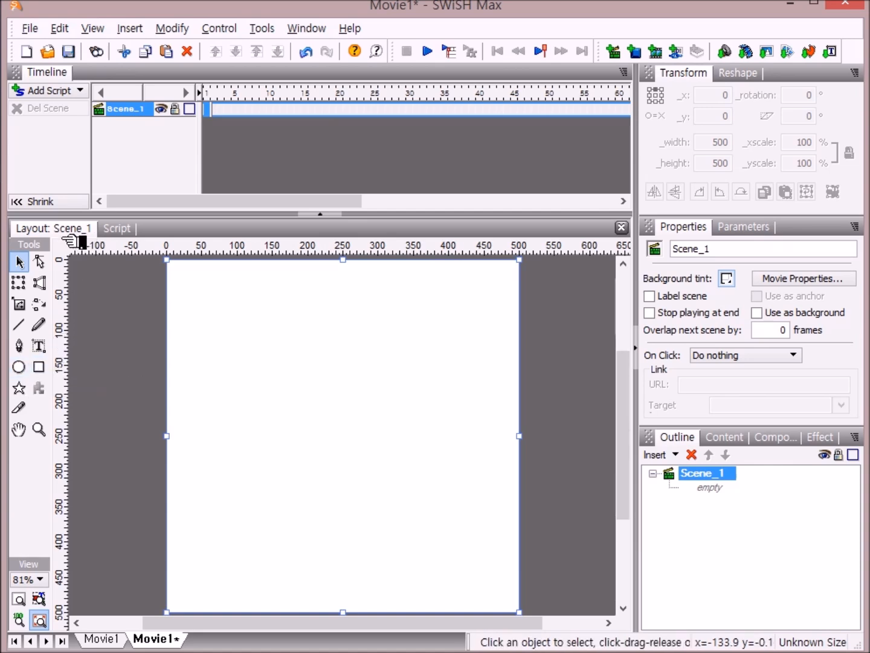
Step: Draw a rectangle with no outline and a solid blue fill, about 485 by 484 pixels, over the stage
click(40, 367)
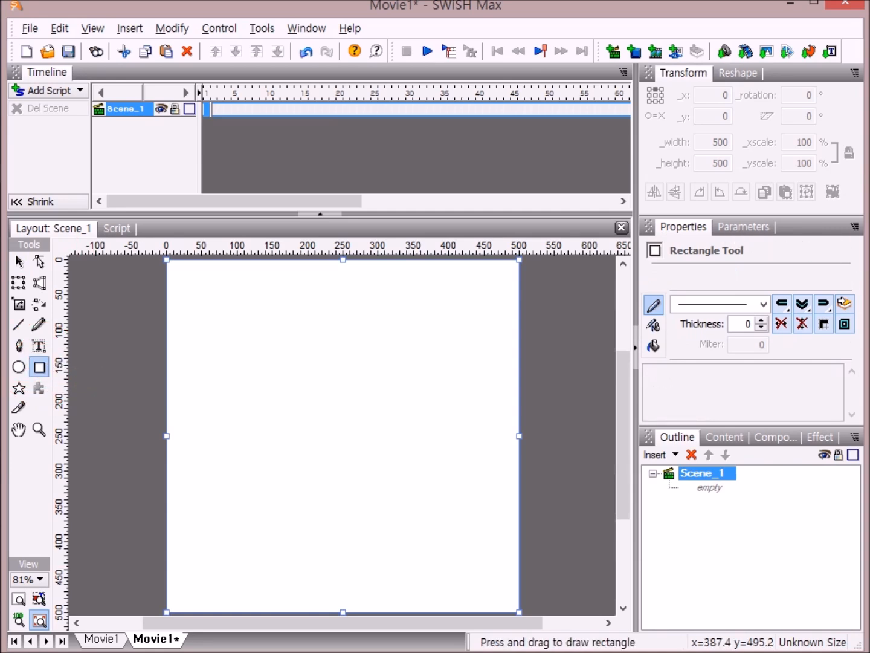
click(764, 305)
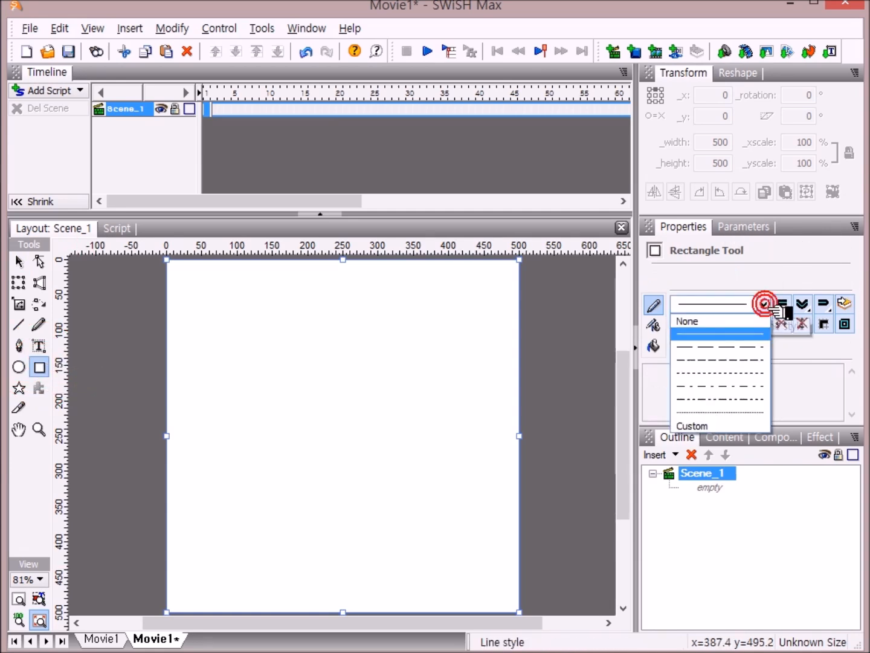
click(722, 319)
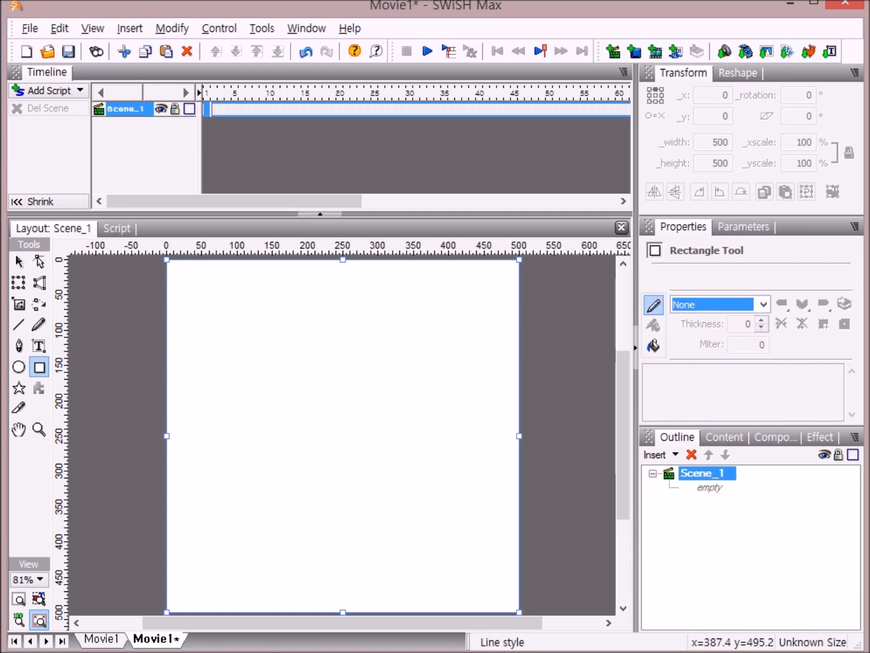
click(655, 345)
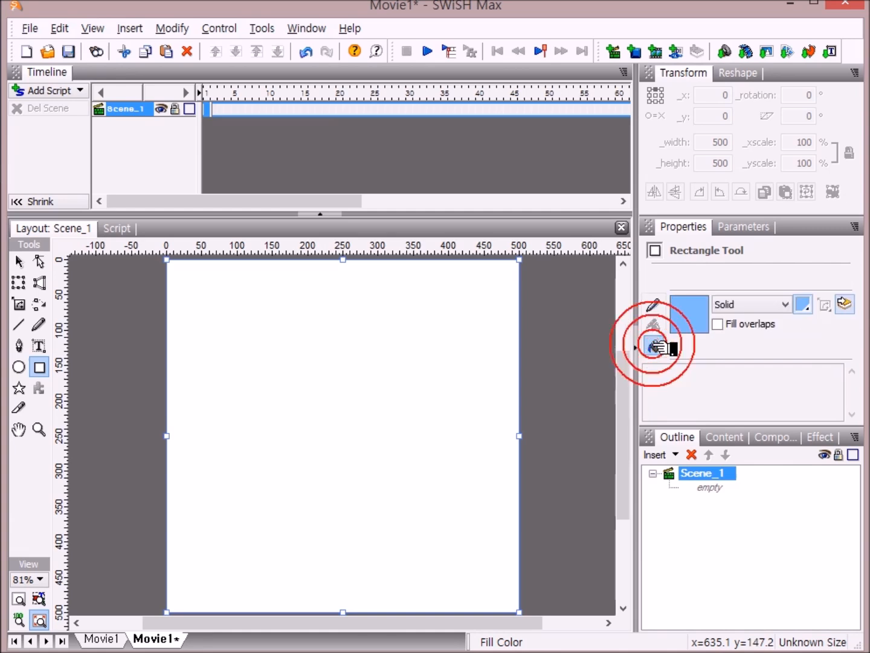
click(786, 306)
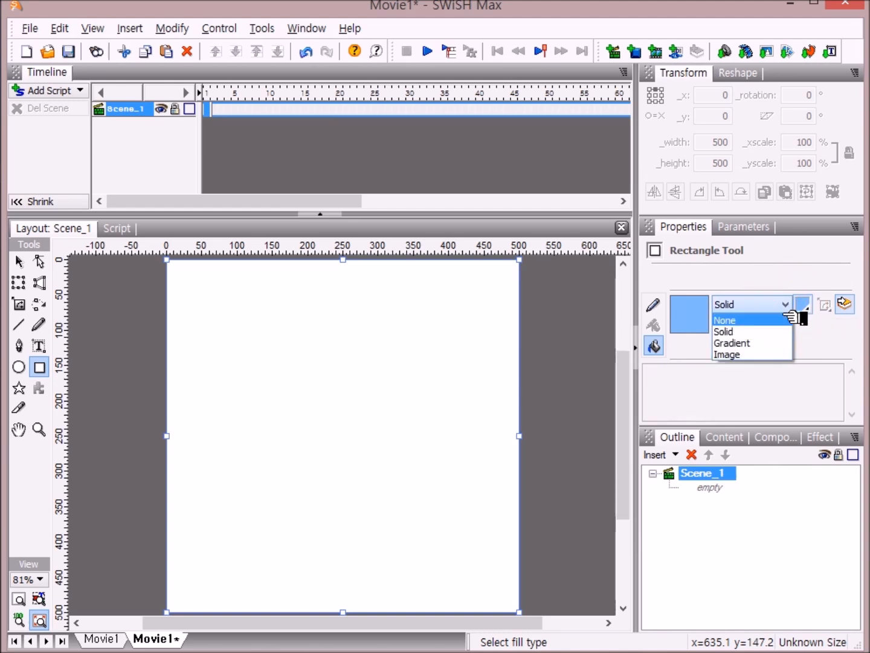
click(775, 332)
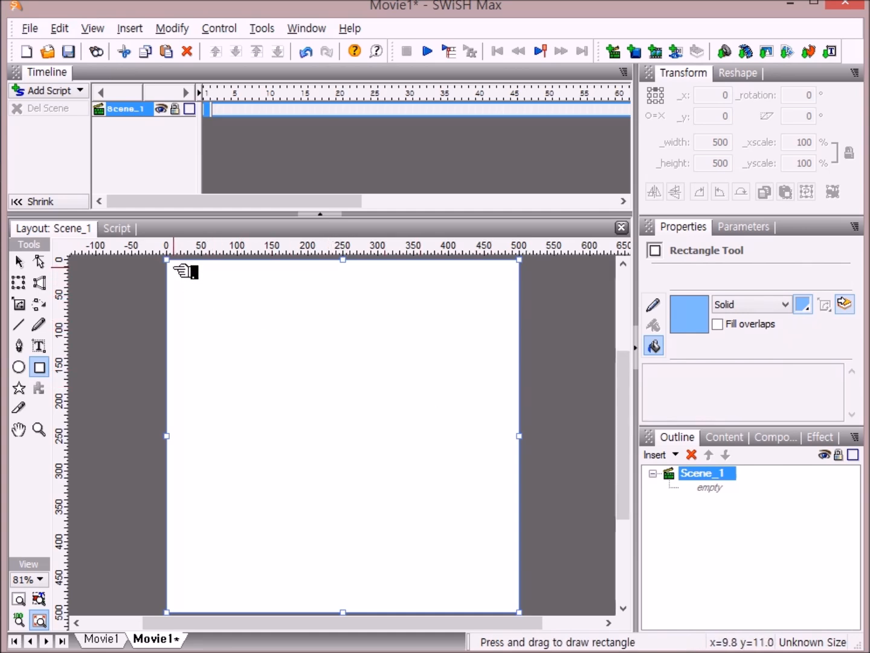
drag(173, 268, 518, 611)
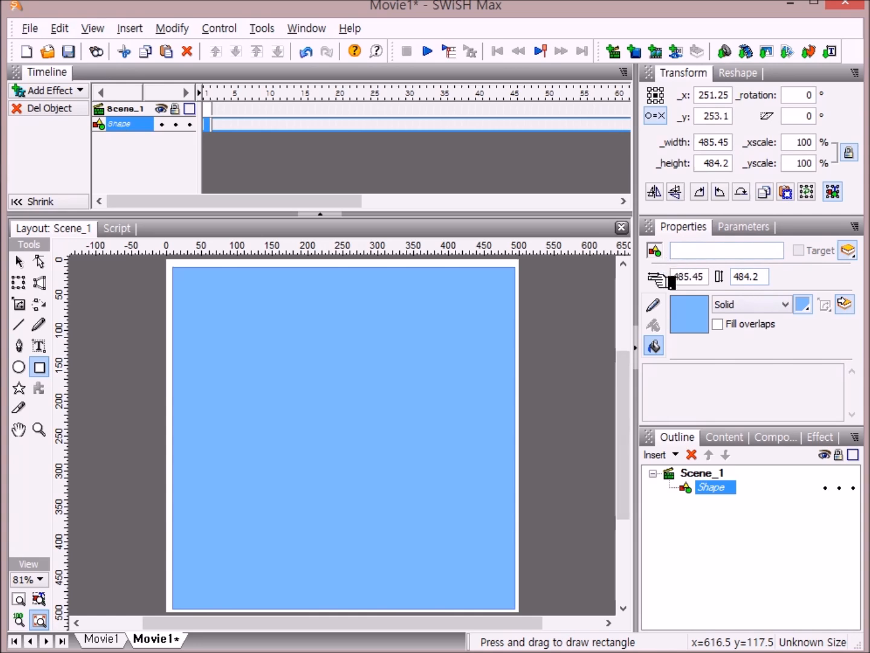
Step: Set the blue rectangle's width and height to 500 each
click(707, 275)
click(706, 274)
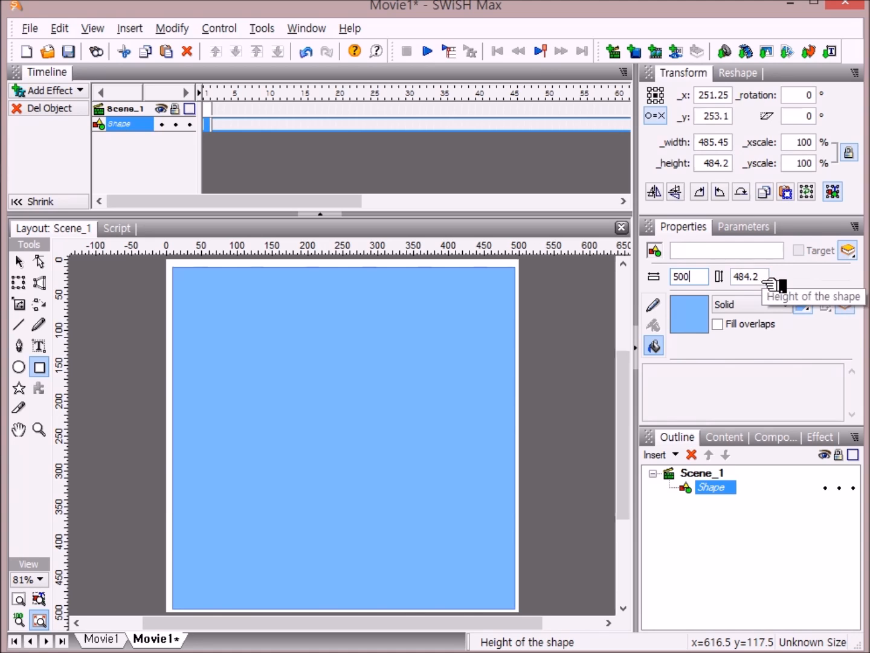
click(762, 277)
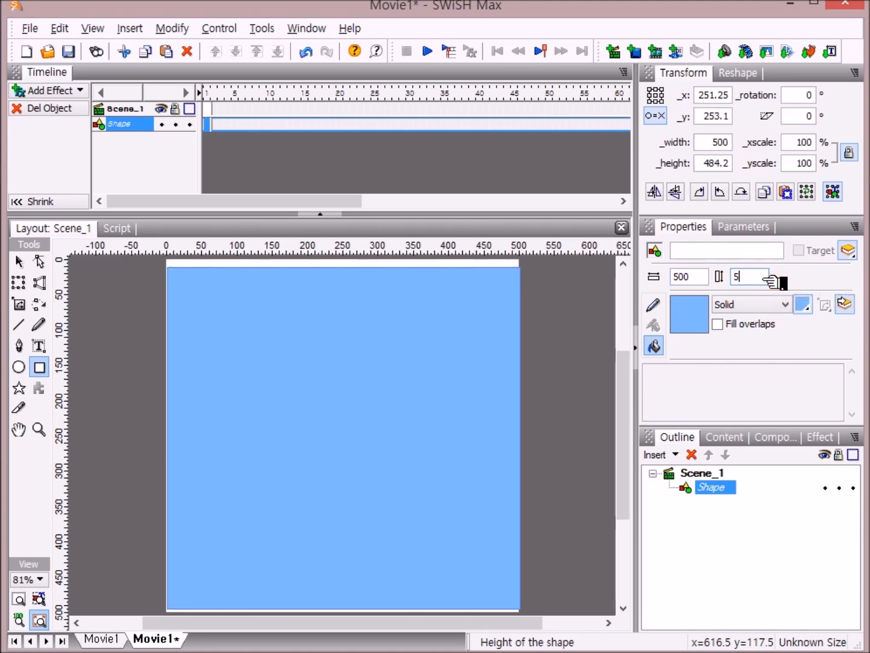
key(Return)
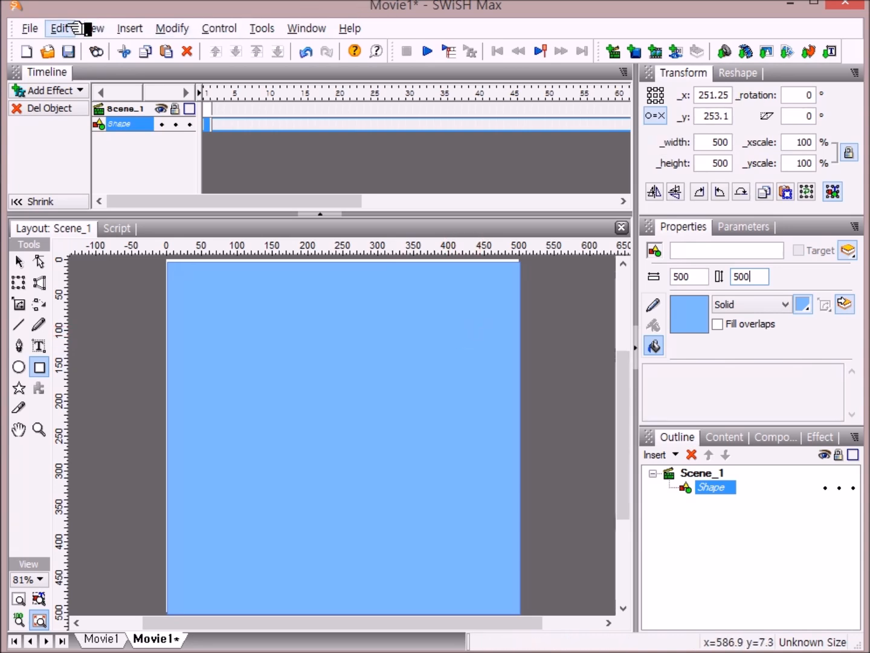
Step: Align the rectangle horizontally and vertically to the stage by its reference point, so it covers the whole stage
click(332, 33)
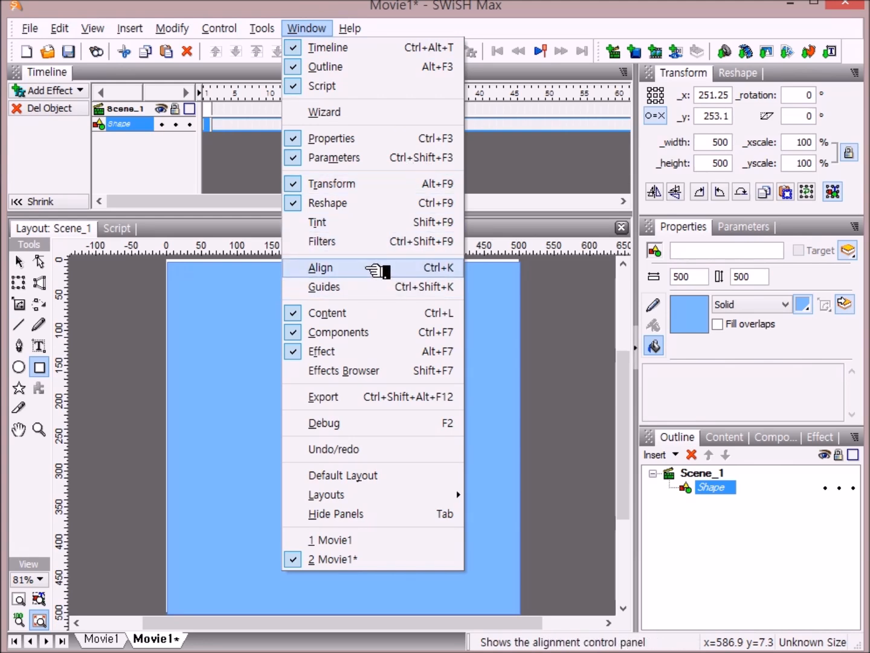
click(320, 268)
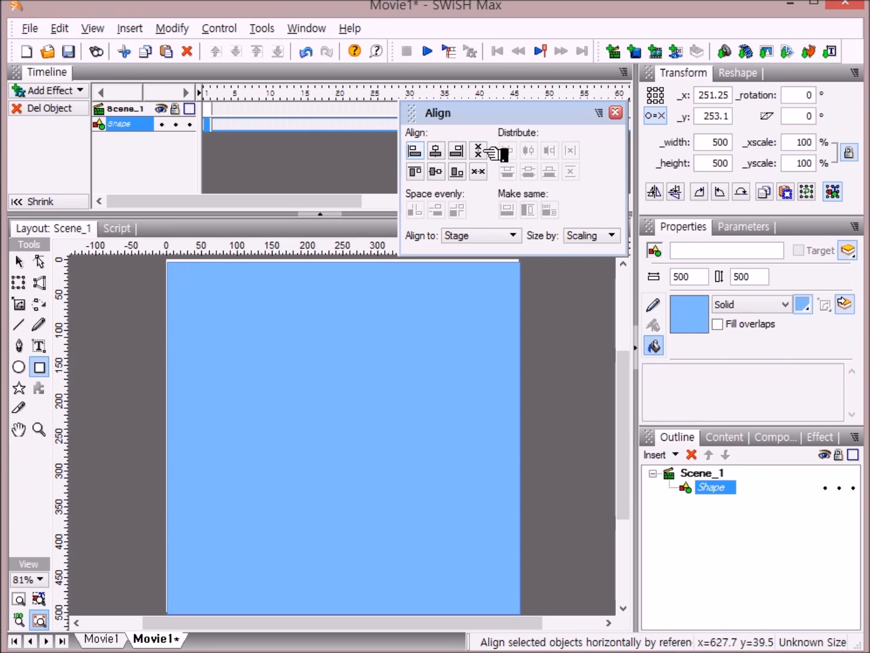
click(493, 152)
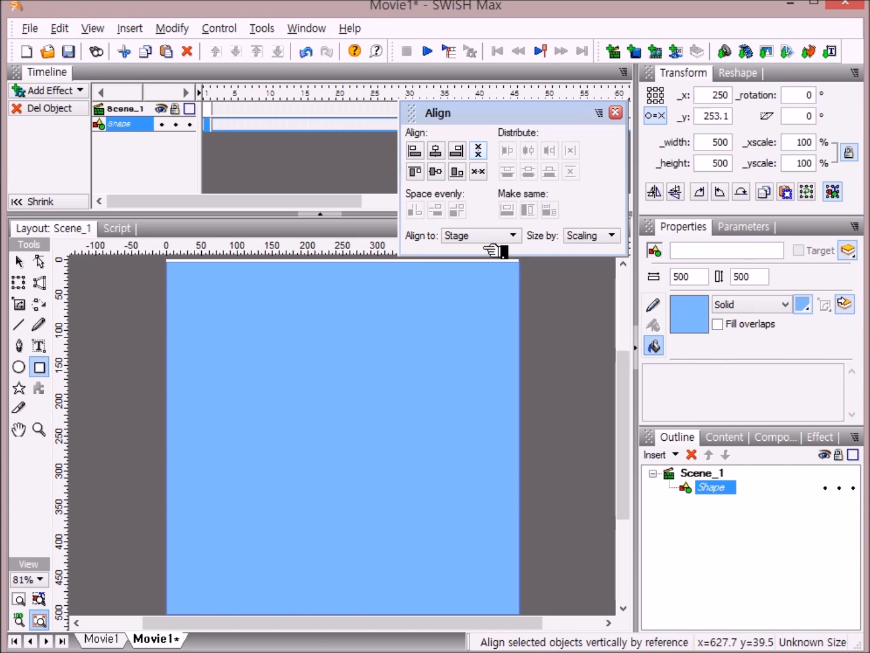
click(482, 172)
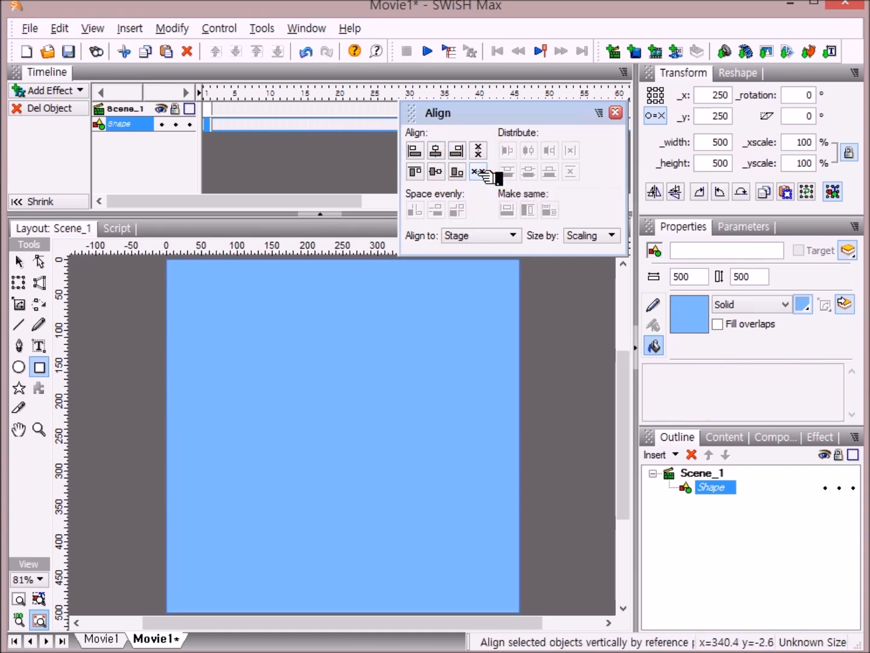
click(616, 112)
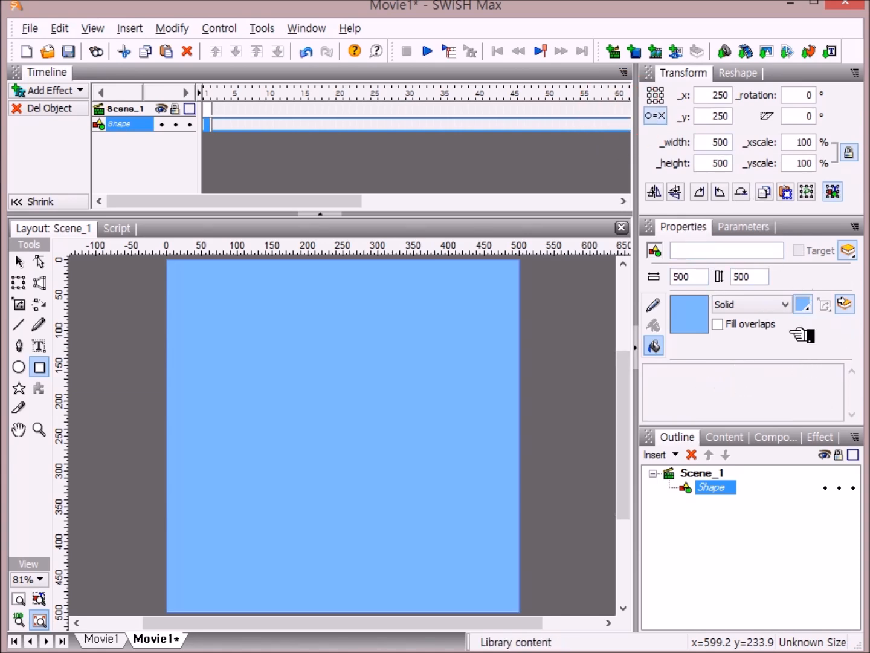
Step: Change the rectangle's fill type to Image, with the image reset to its original size and tiled
click(655, 344)
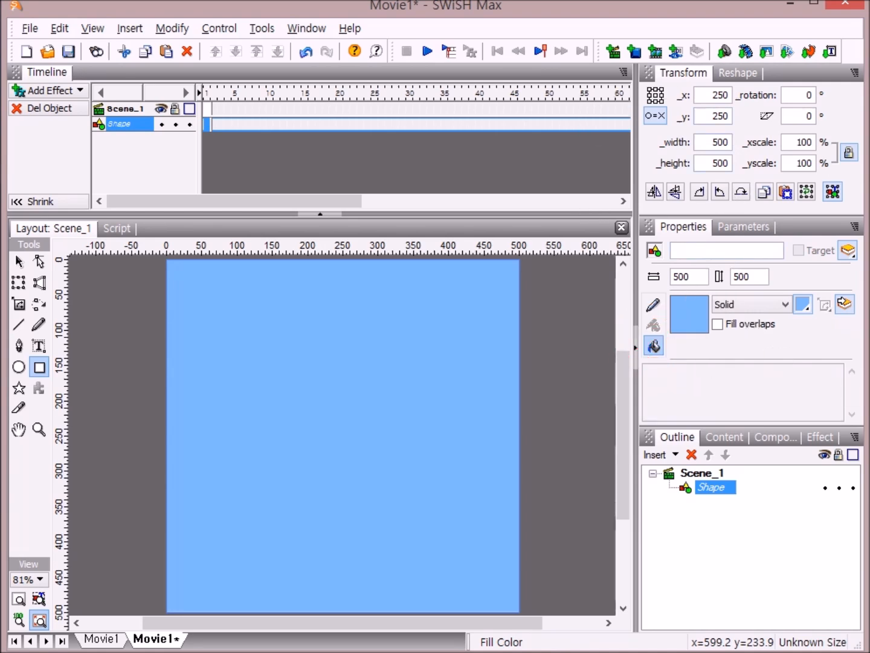
click(784, 305)
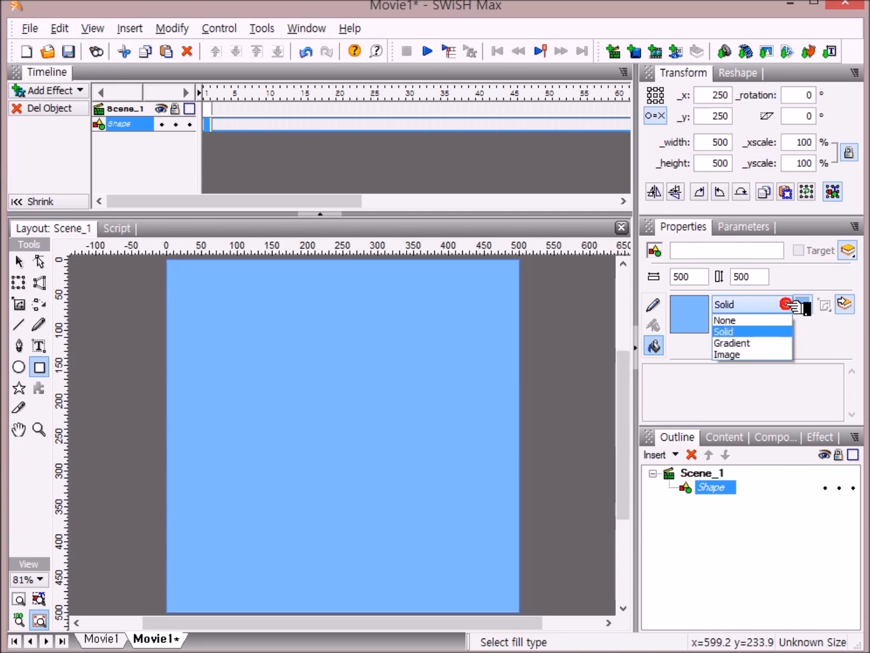
click(780, 355)
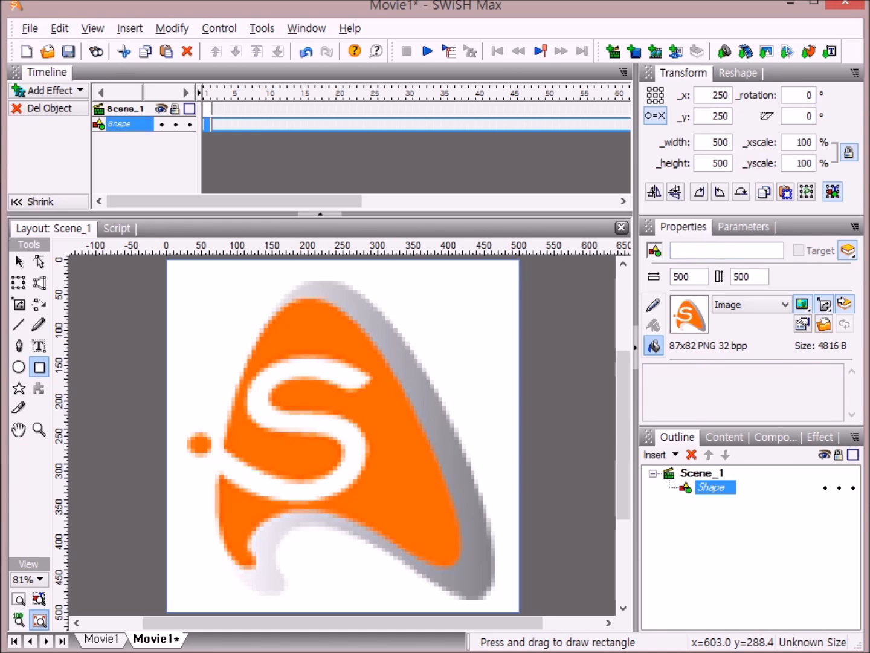
click(838, 304)
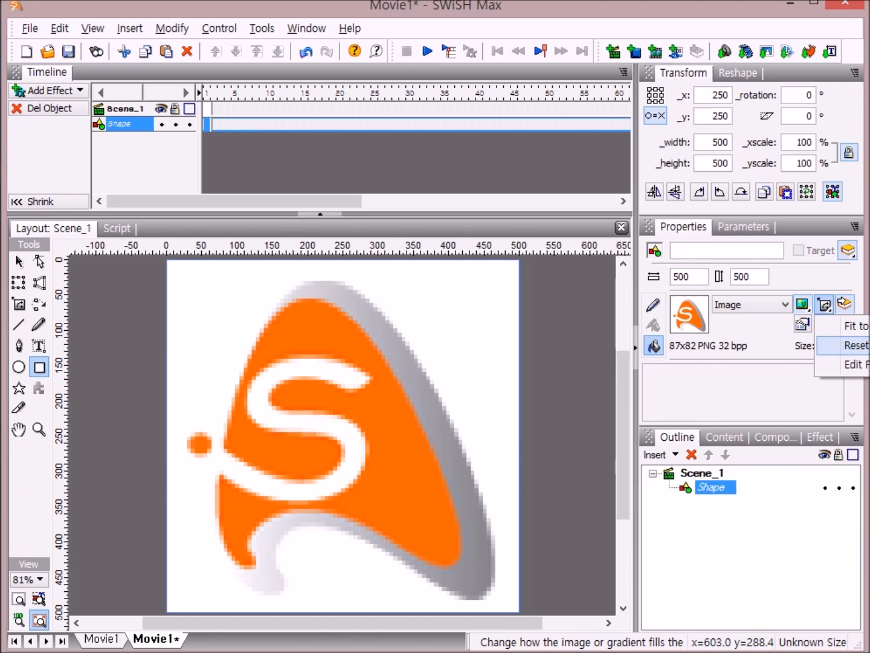
click(843, 346)
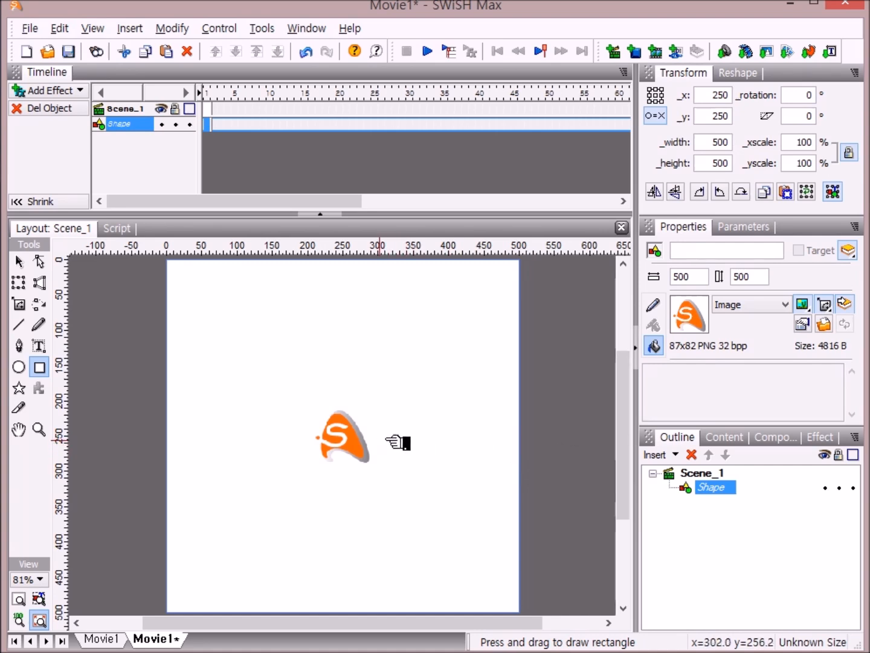
click(804, 302)
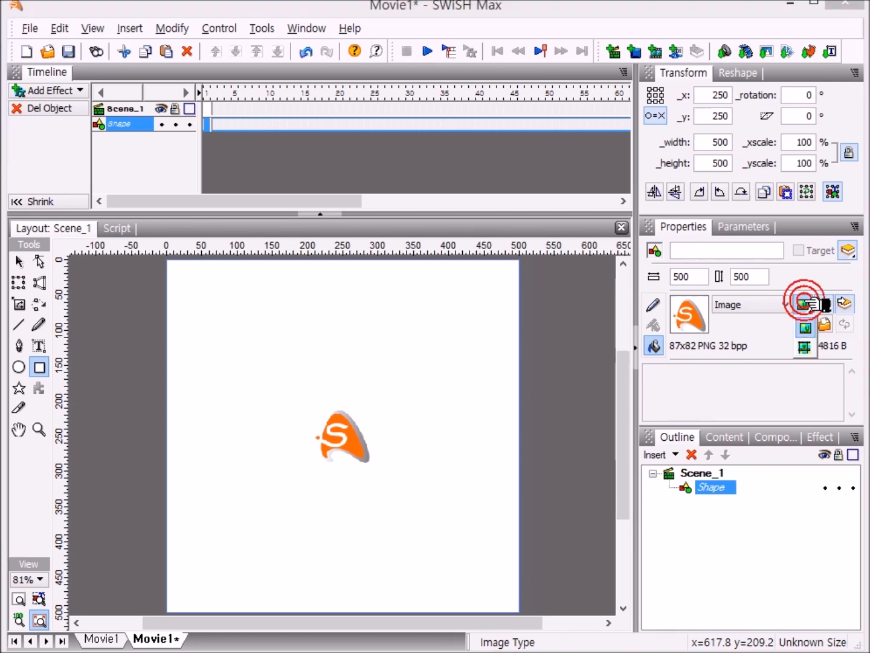
click(805, 347)
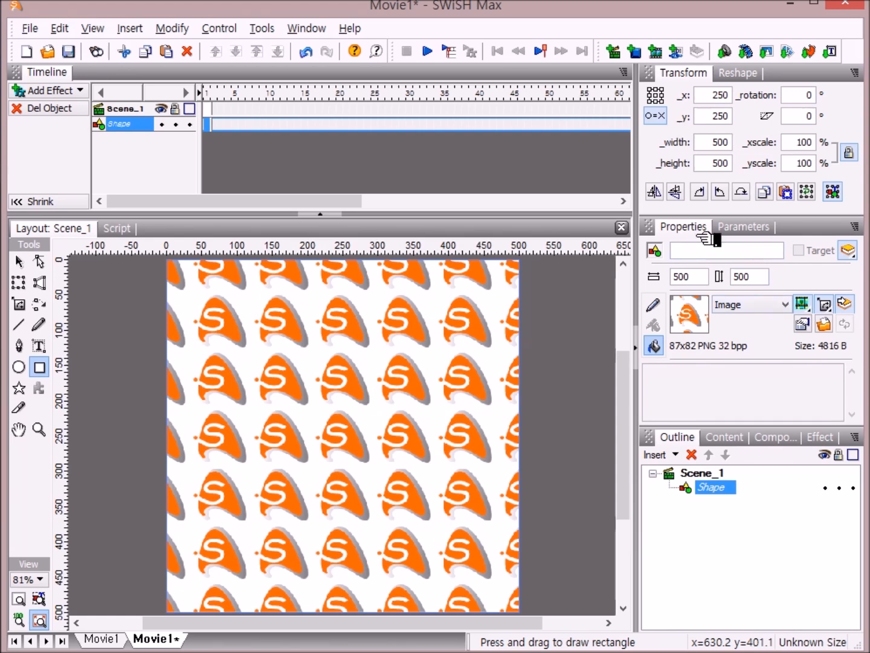
Step: Load "5.배경 100X100.jpg" from the "벽걸이 큐브 300X300" folder as the rectangle's tiled fill image
click(824, 325)
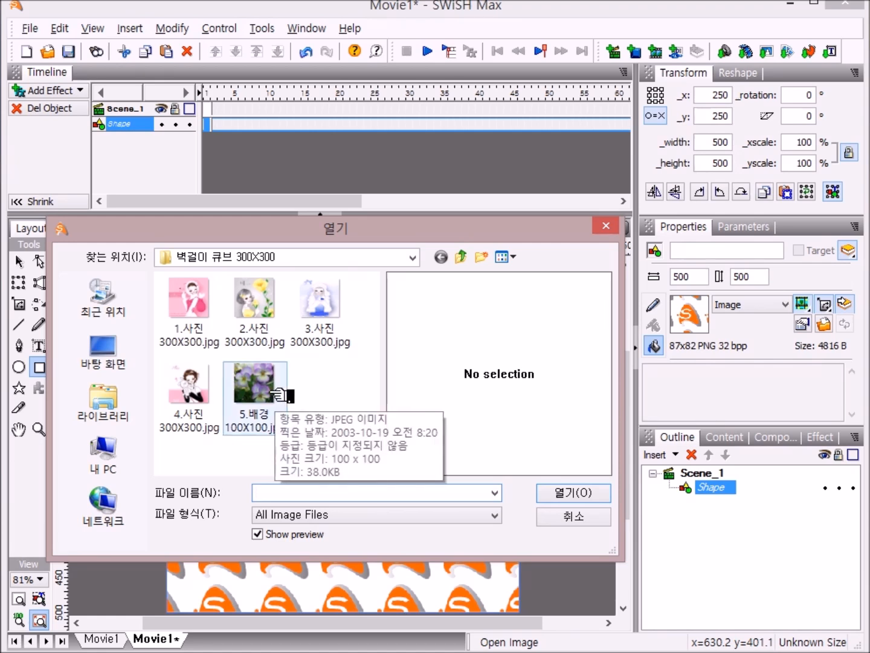
click(278, 394)
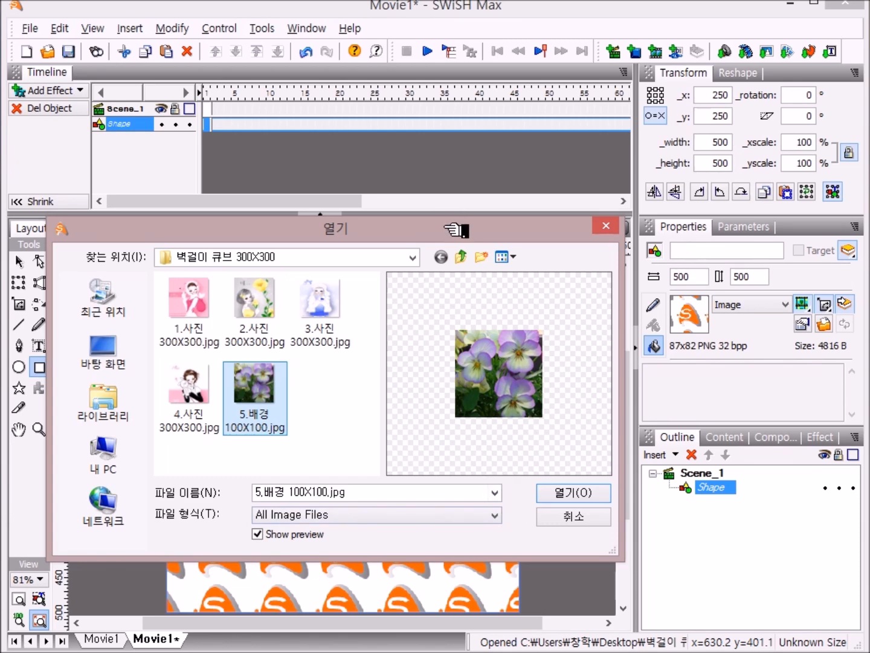
drag(454, 228, 476, 70)
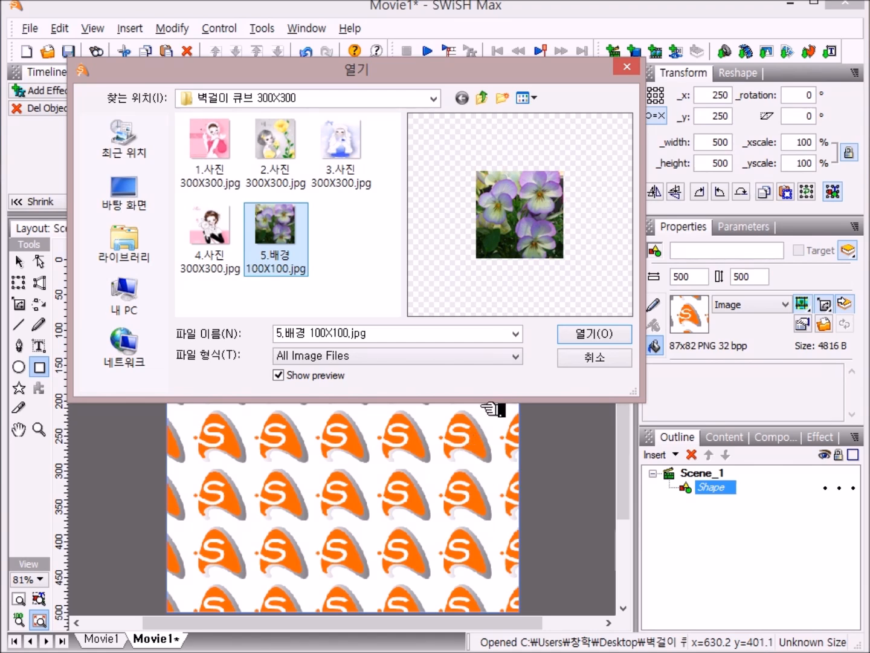
click(596, 335)
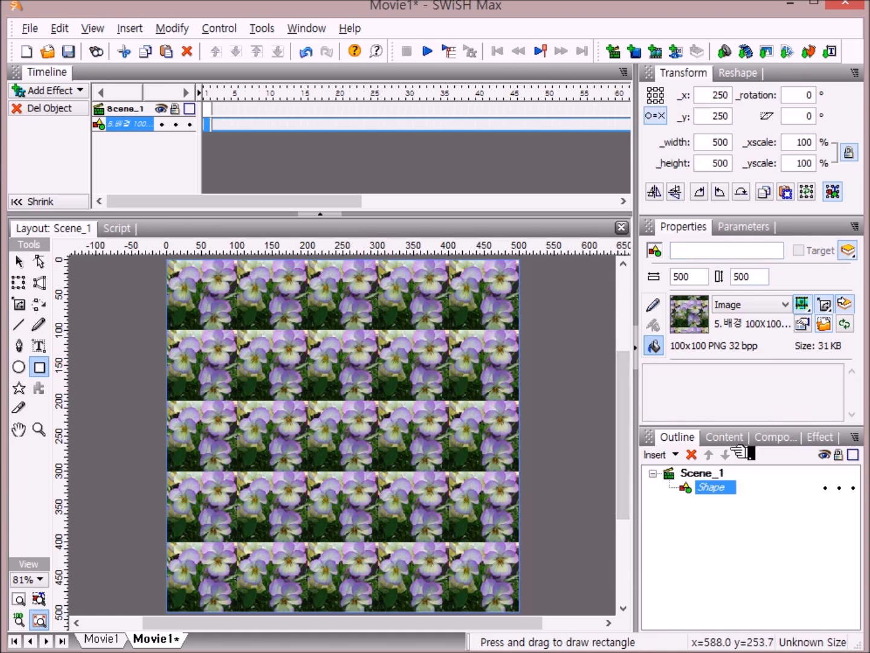
Step: Rename the tiled flower background shape as 벽지
click(721, 487)
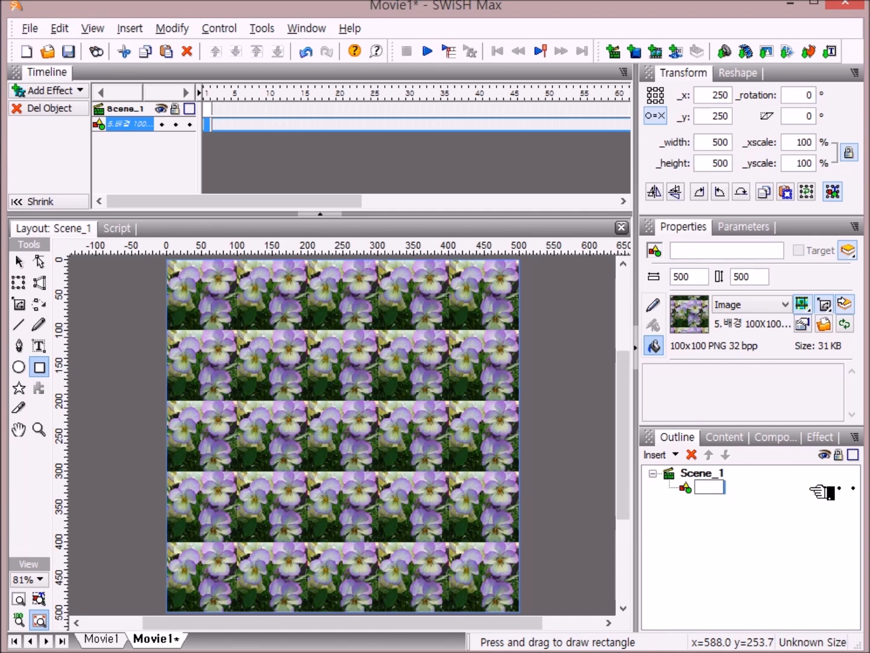
text(벽지)
key(Return)
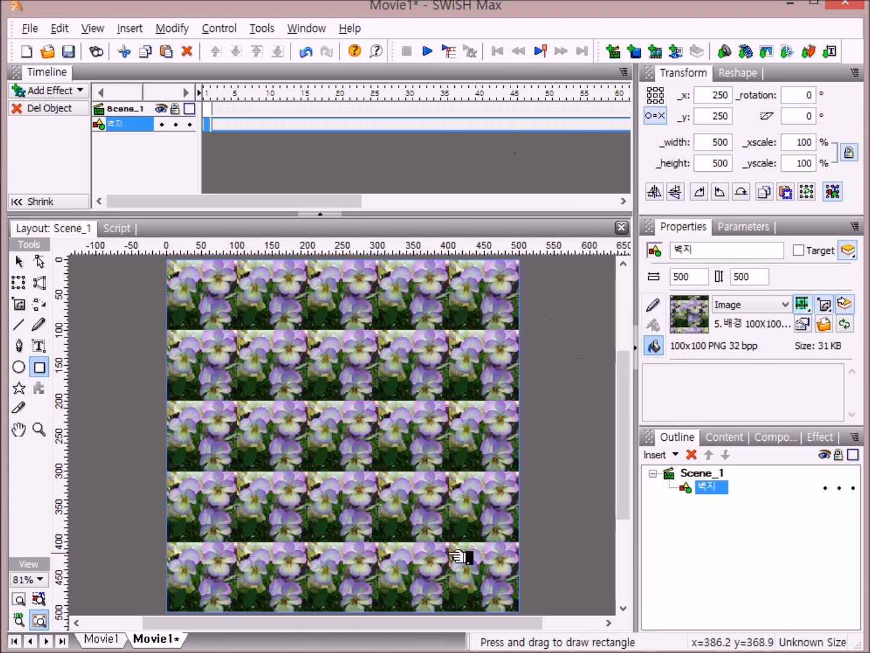
Step: Draw a solid light-blue ellipse without outline, about 64 by 59, near the top center of the stage in Scene_1
click(702, 472)
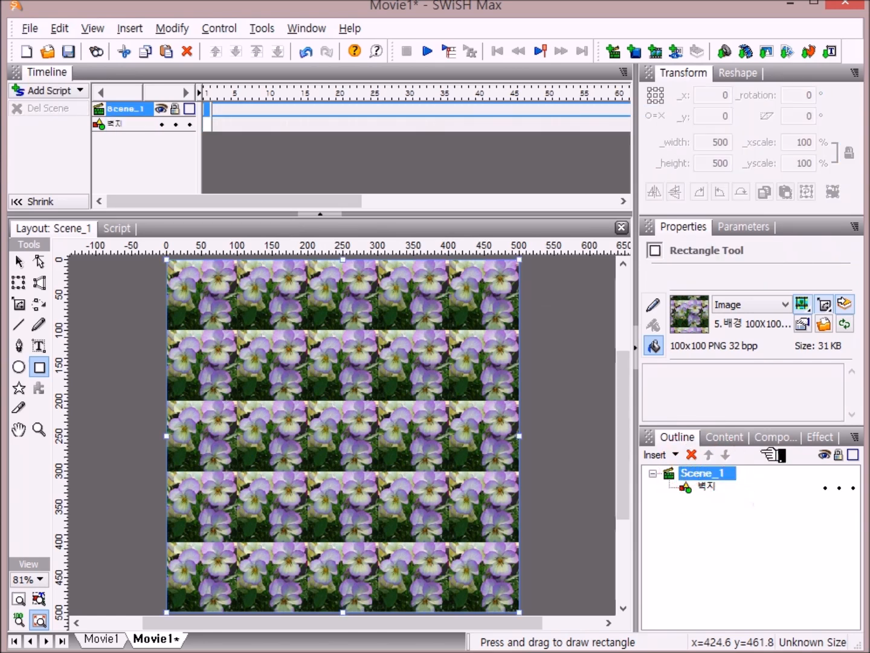
click(19, 367)
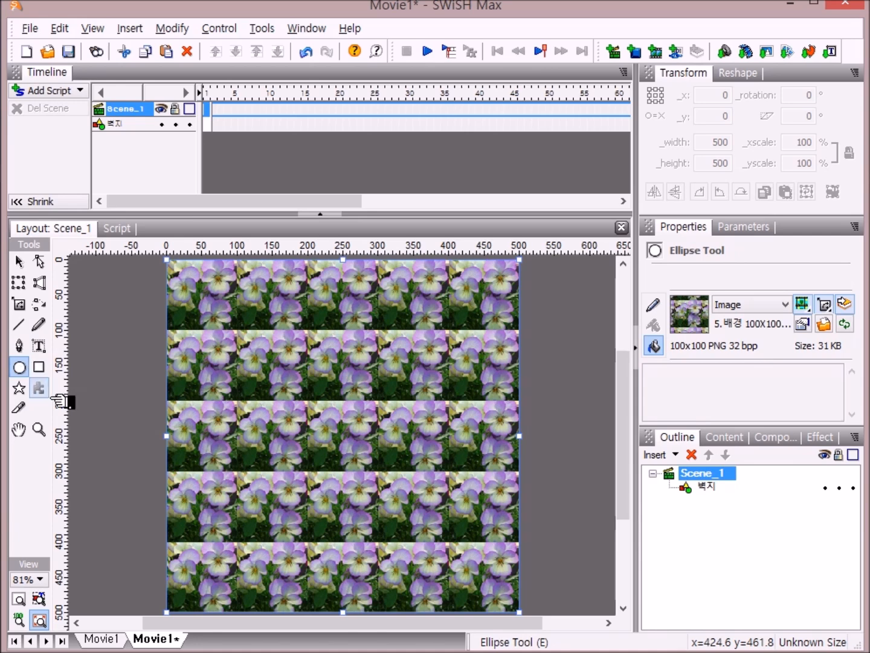
click(664, 348)
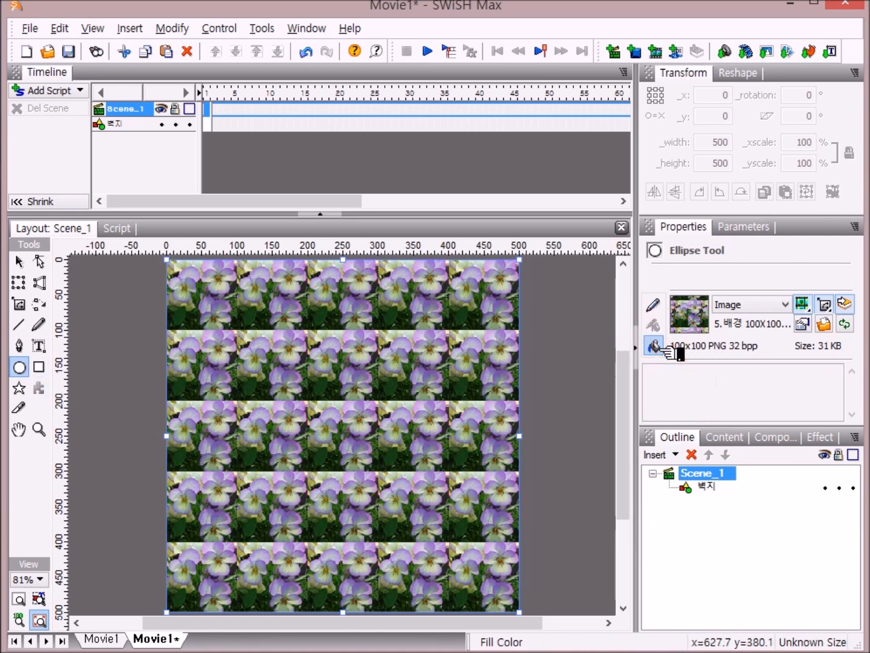
click(786, 304)
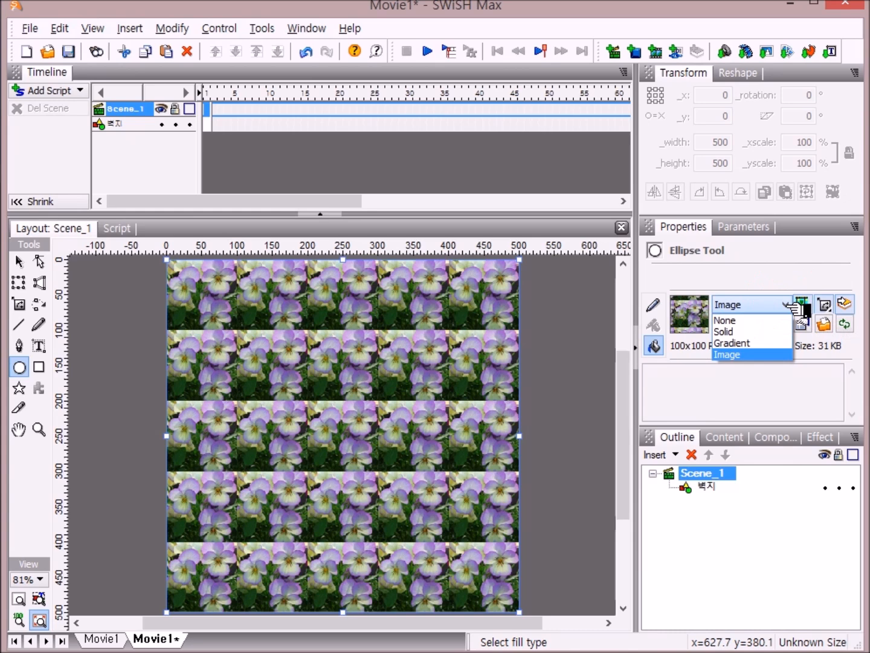
click(768, 332)
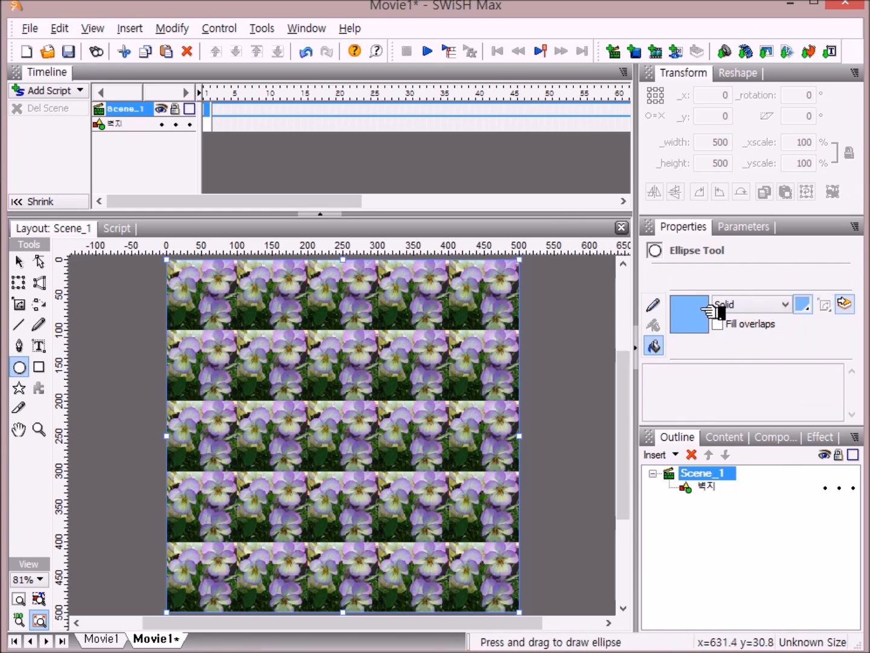
click(655, 305)
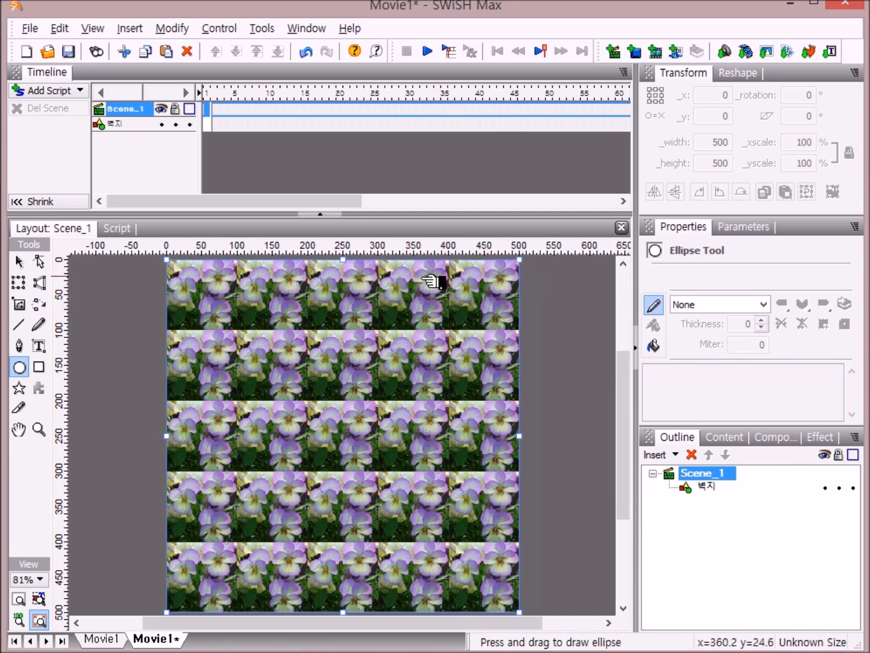
drag(320, 275, 366, 316)
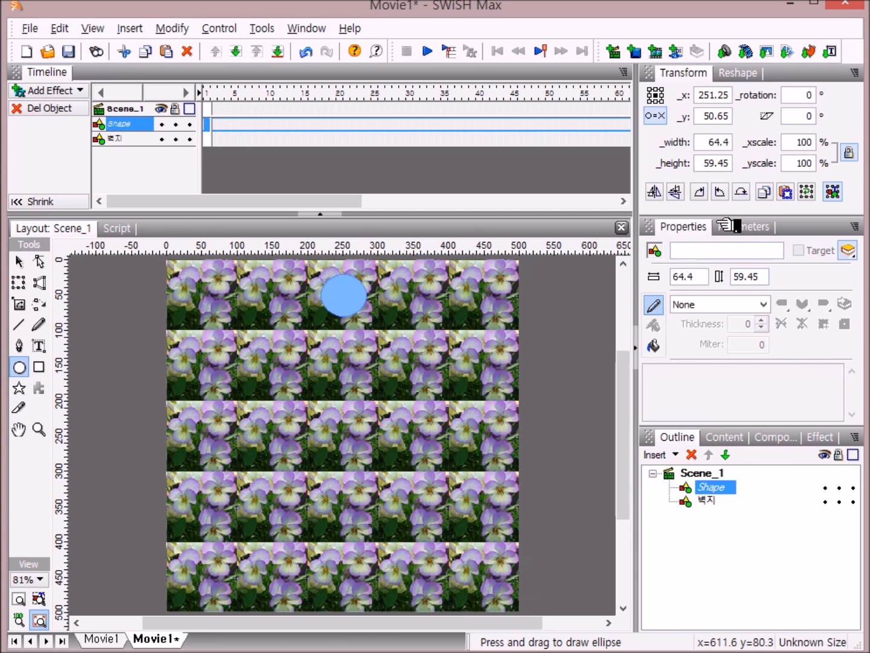
Step: Set the ellipse's width and height to 40 each to make it a circle
click(699, 277)
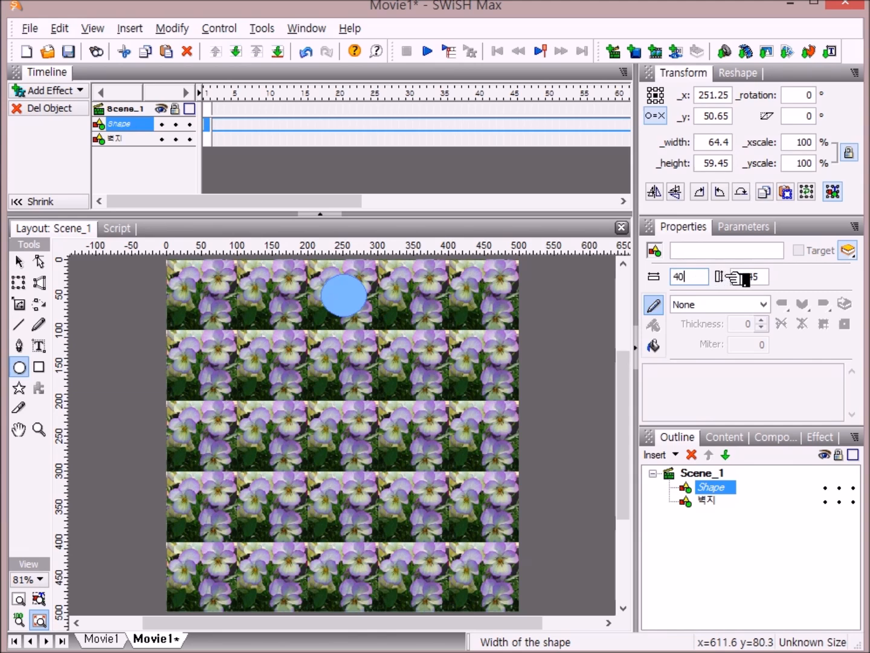
key(Tab)
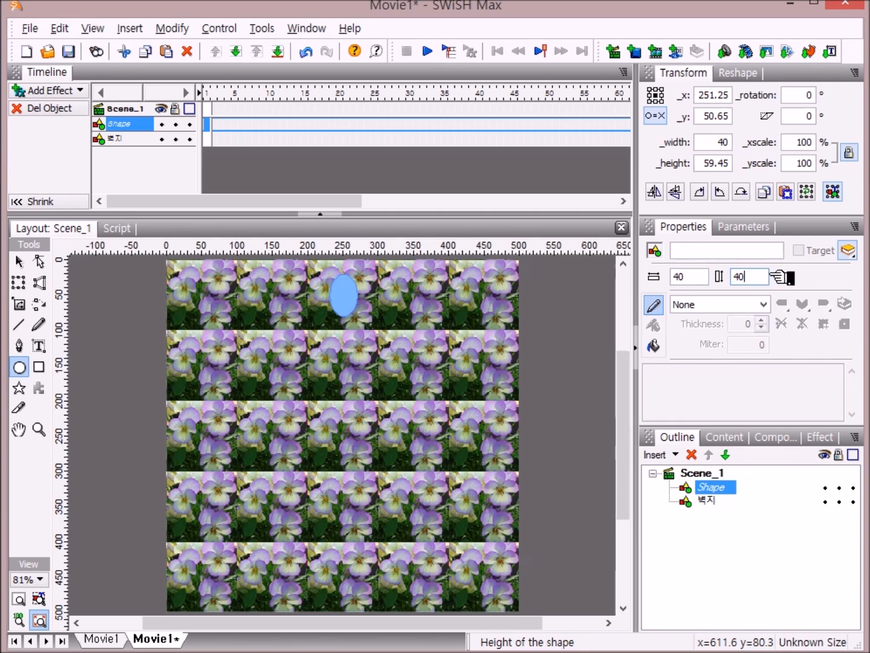
key(Return)
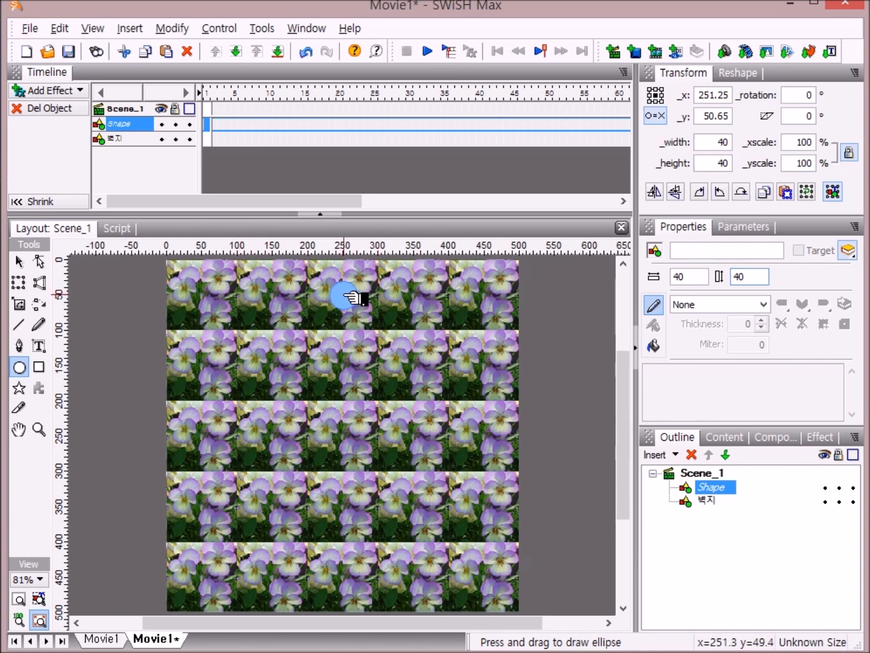
Step: Center the circle horizontally on the stage with Align
click(314, 30)
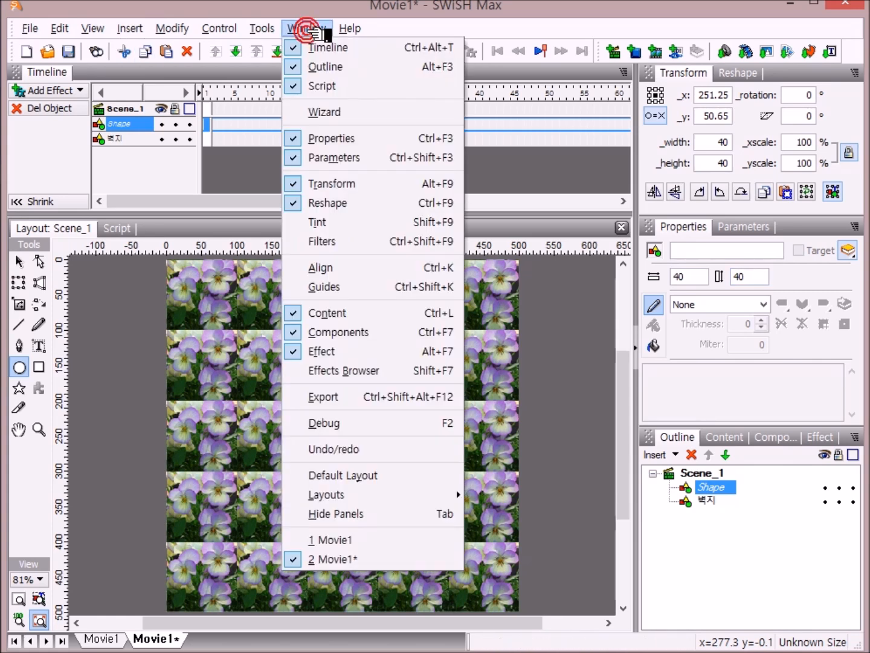
click(349, 271)
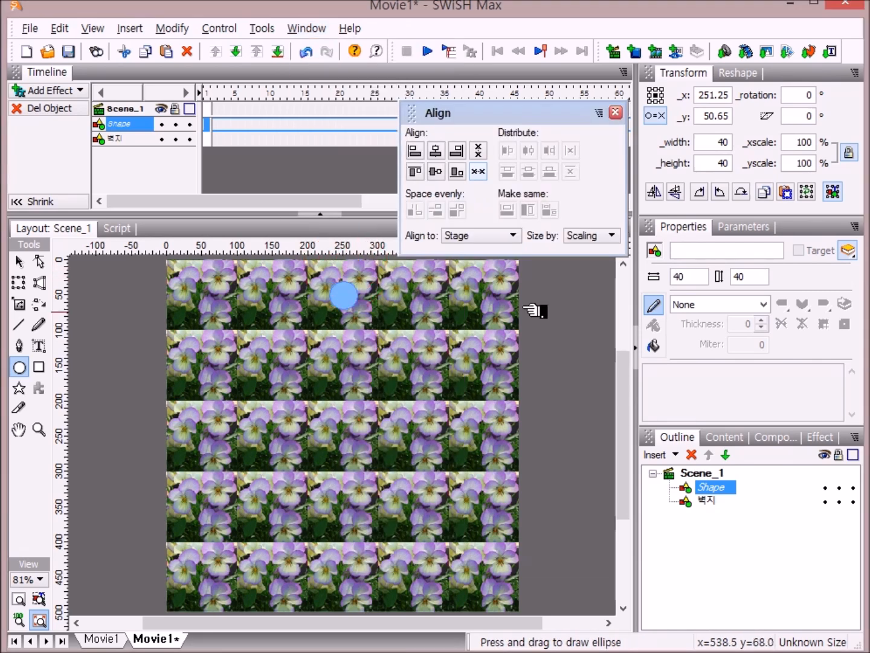
click(438, 150)
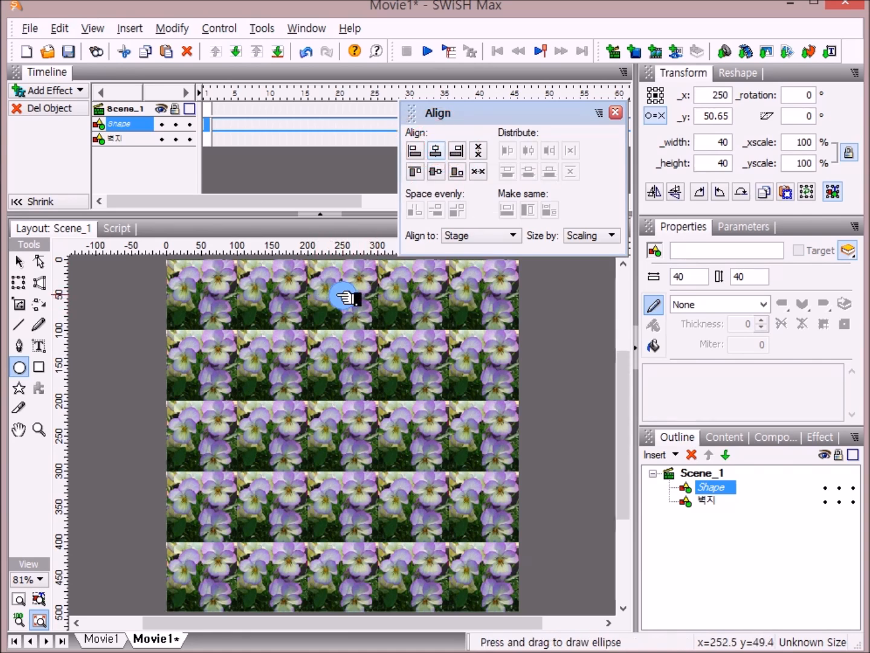
click(616, 111)
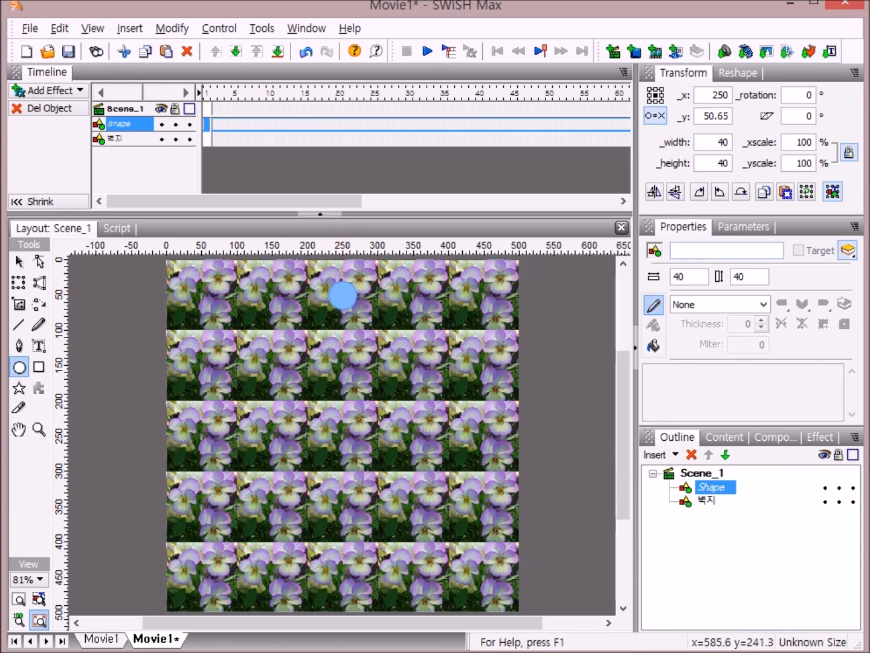
Step: Change the circle's fill from solid to a radial gradient
click(663, 347)
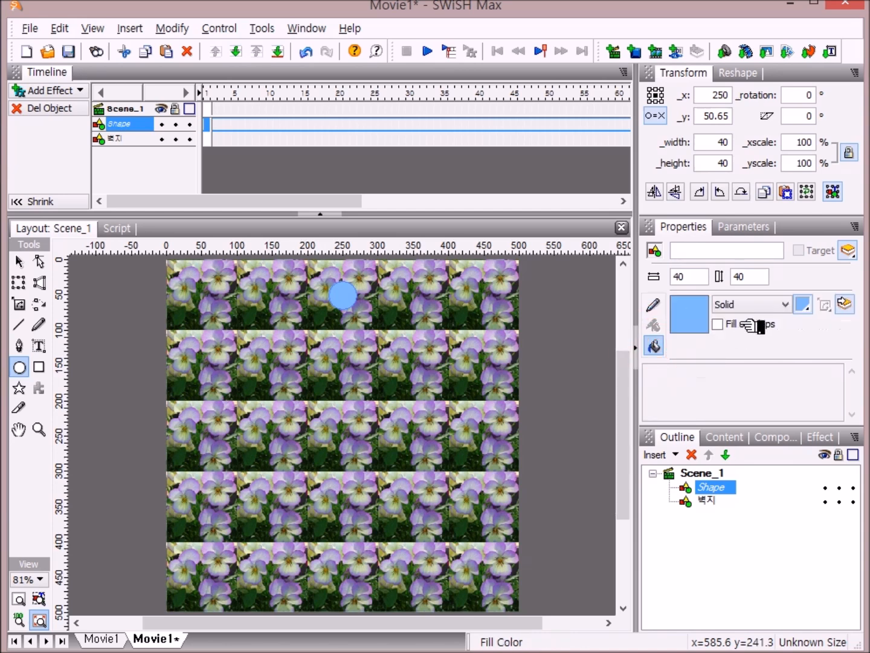
click(787, 305)
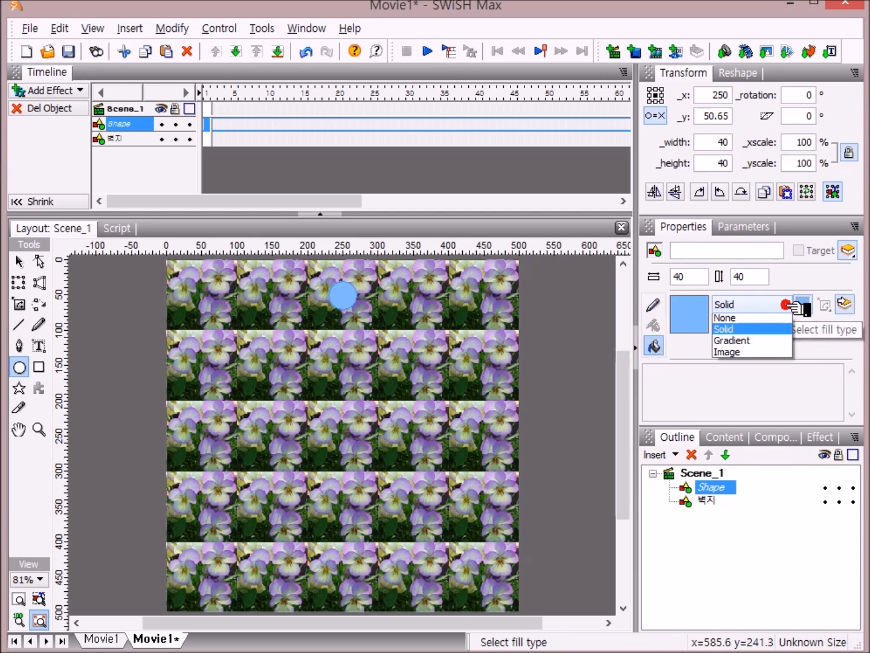
click(769, 343)
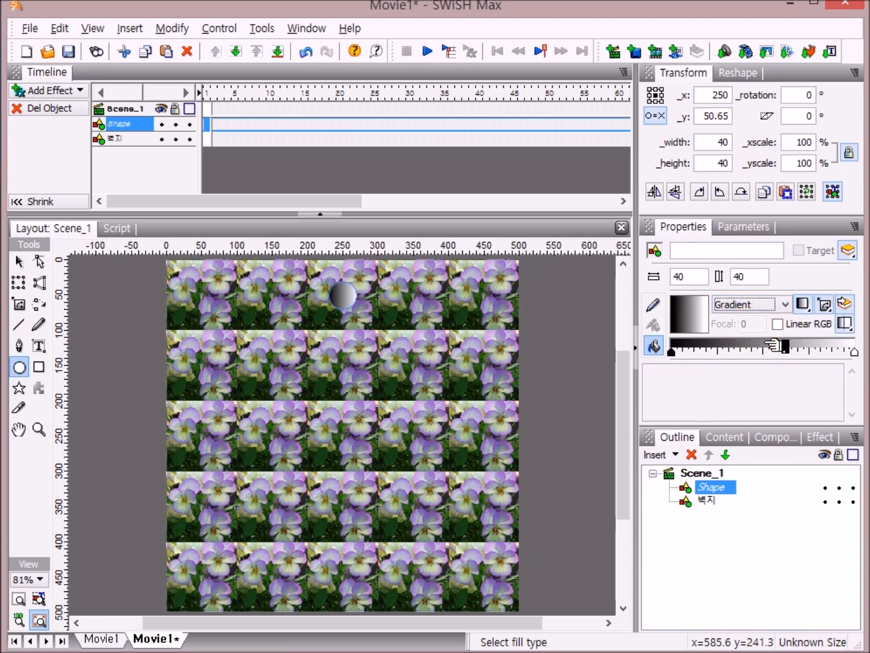
click(813, 303)
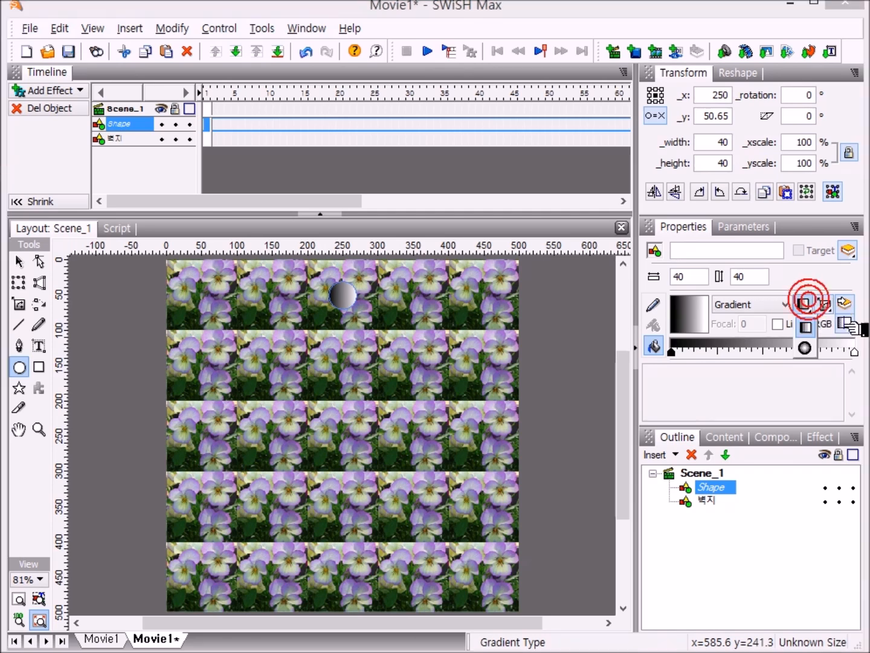
click(806, 347)
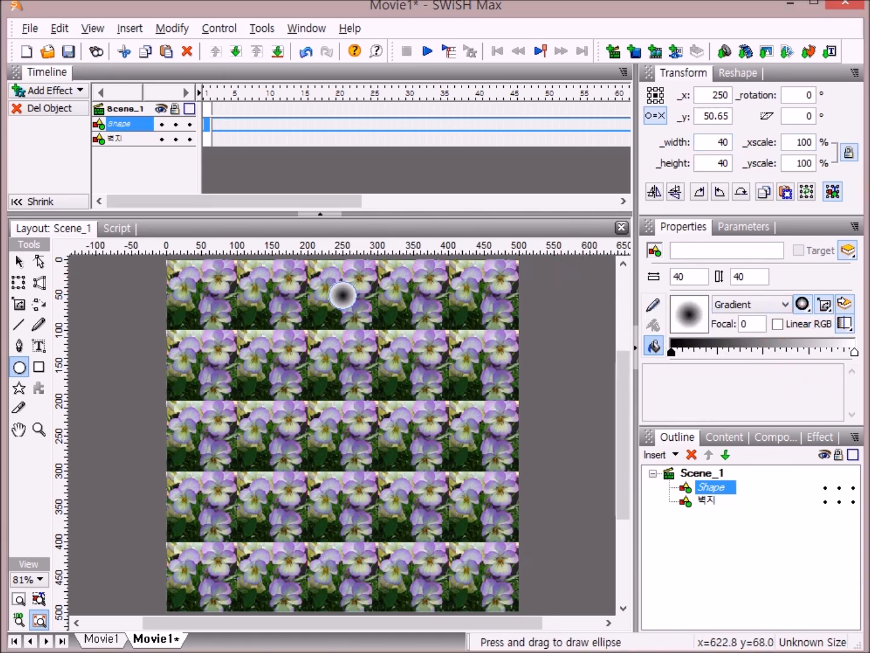
Step: Set the gradient's outer color to red FF0000 and add a yellow color stop at its midpoint
click(855, 352)
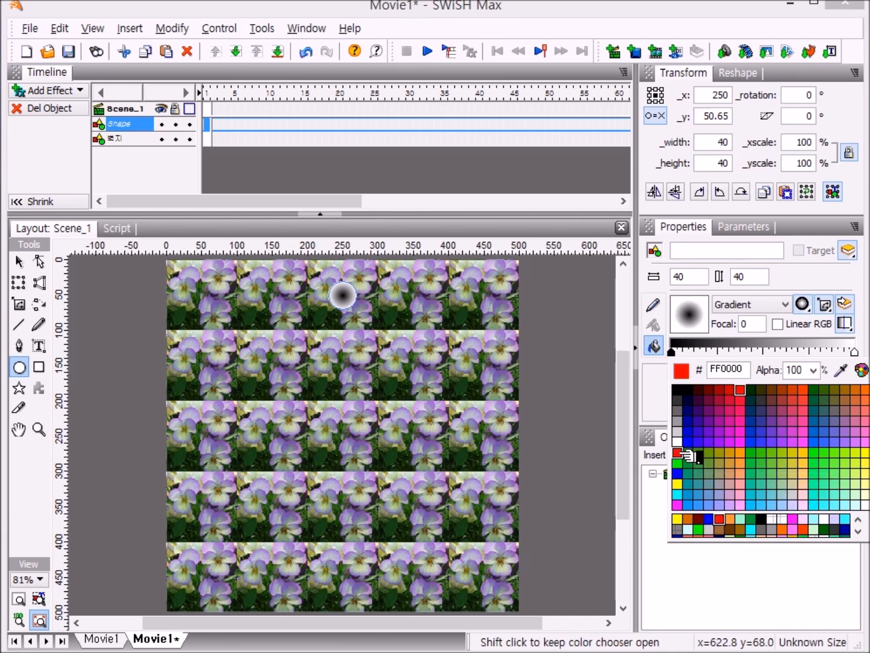
click(678, 453)
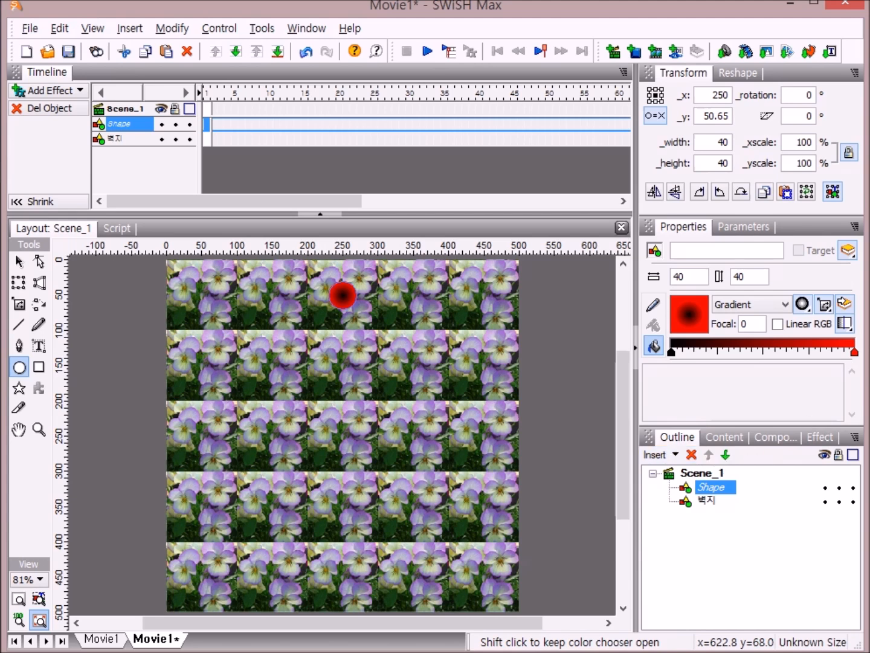
click(677, 356)
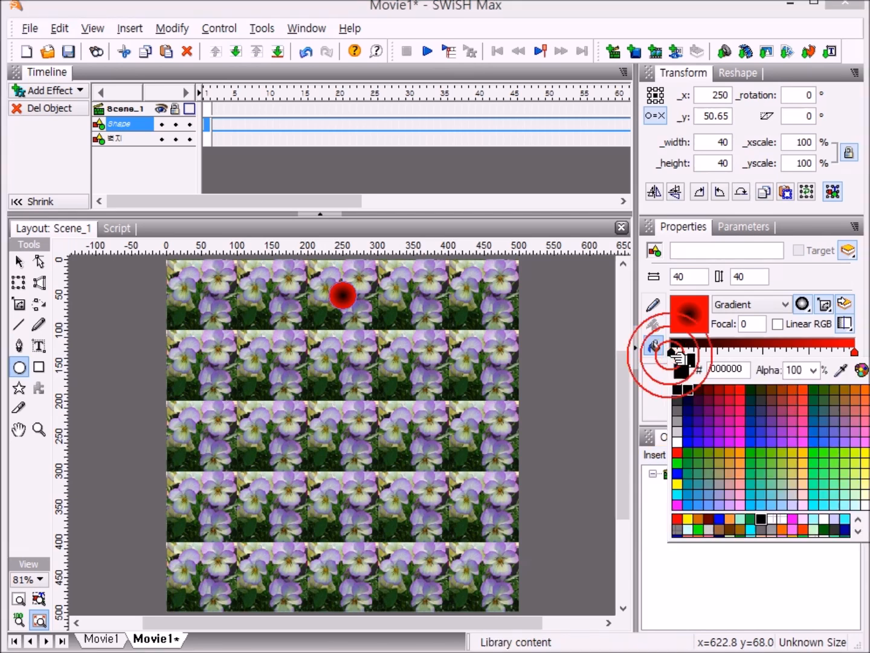
click(678, 474)
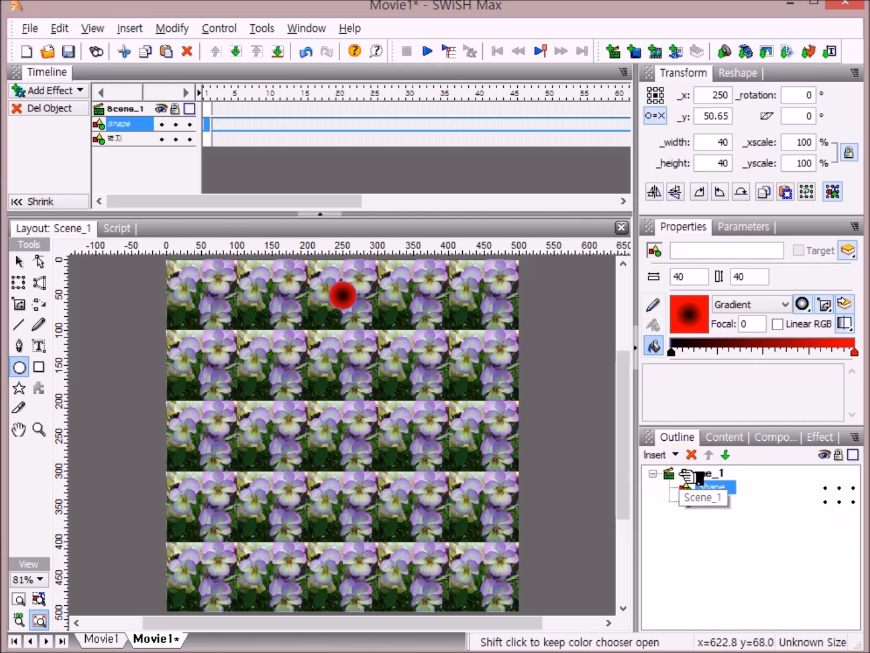
click(764, 351)
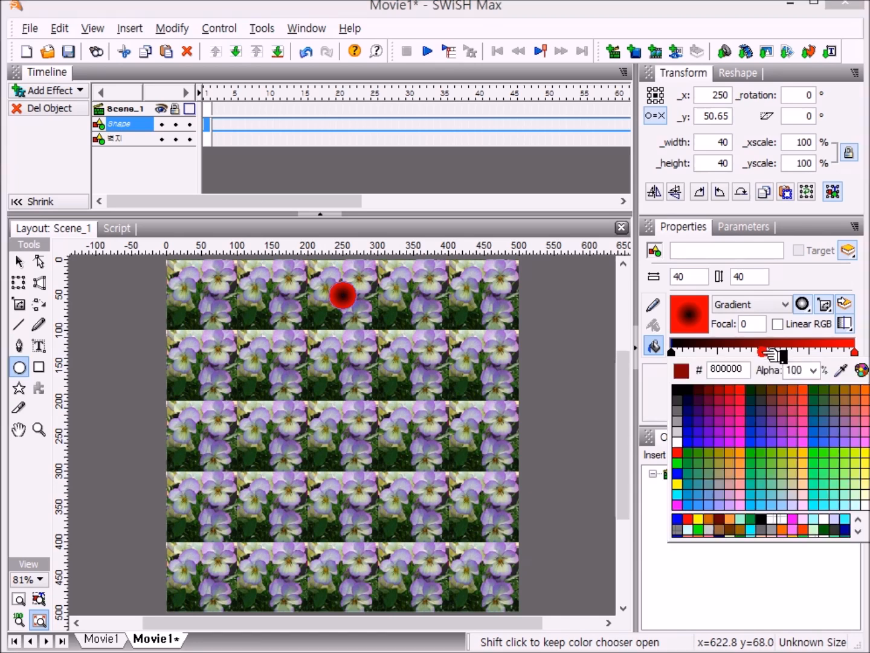
click(679, 481)
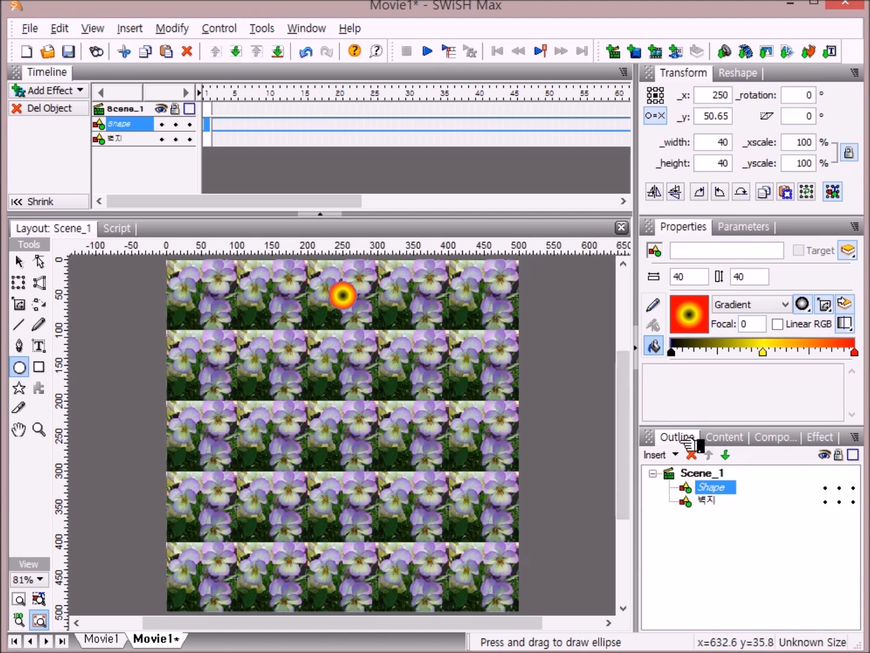
Step: Rename the gradient circle as 핀걸이
click(739, 488)
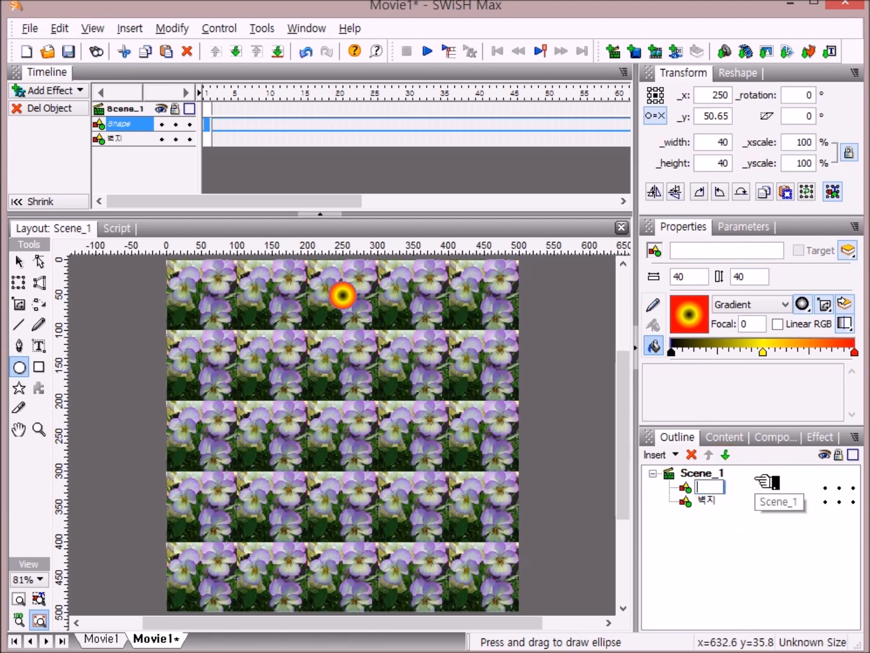
text(ㅌ)
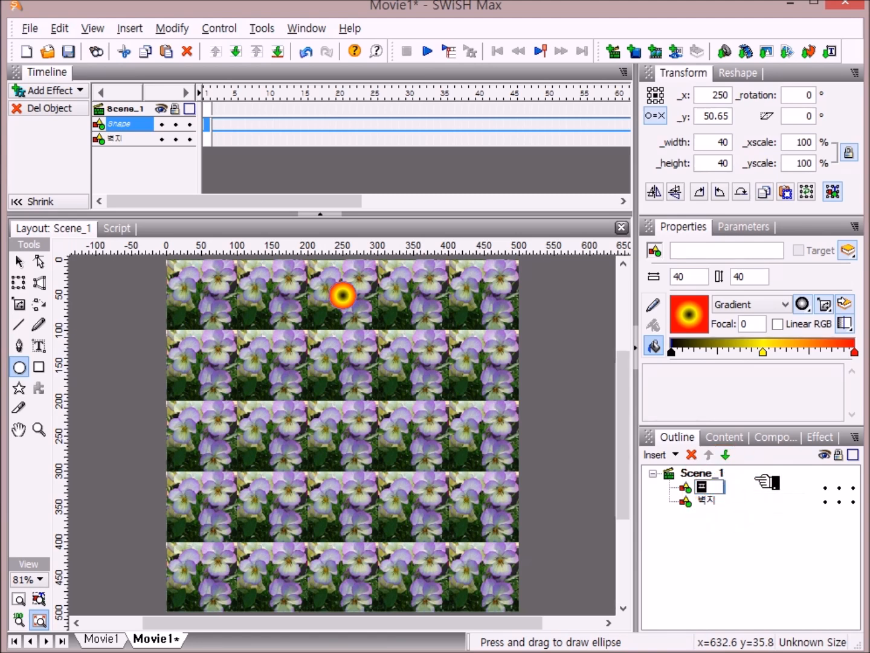
text(ㅣㄴㄱㅓㄹㅇㅣ)
key(Return)
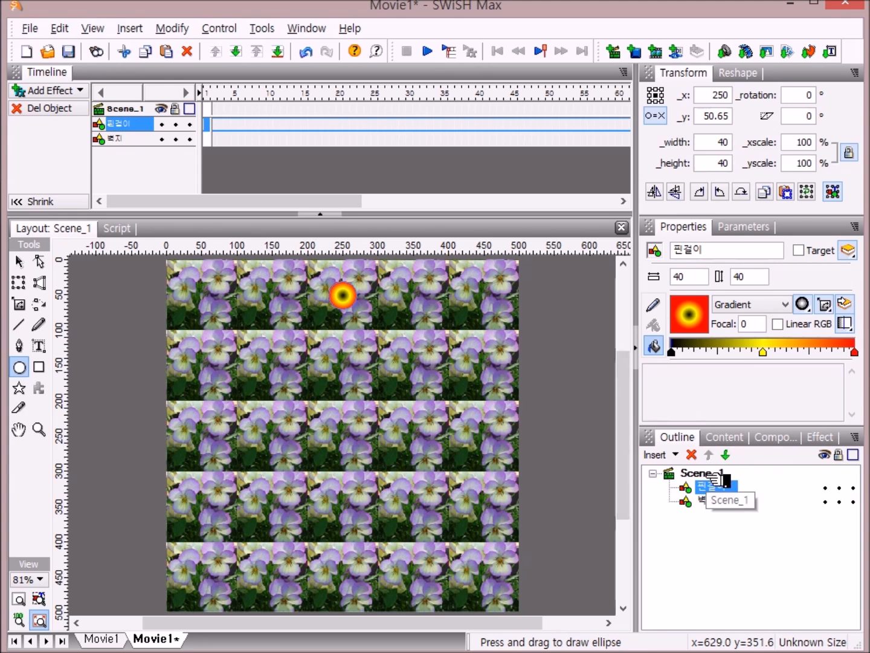
Step: Select Scene_1 and restore the default panel layout
click(709, 474)
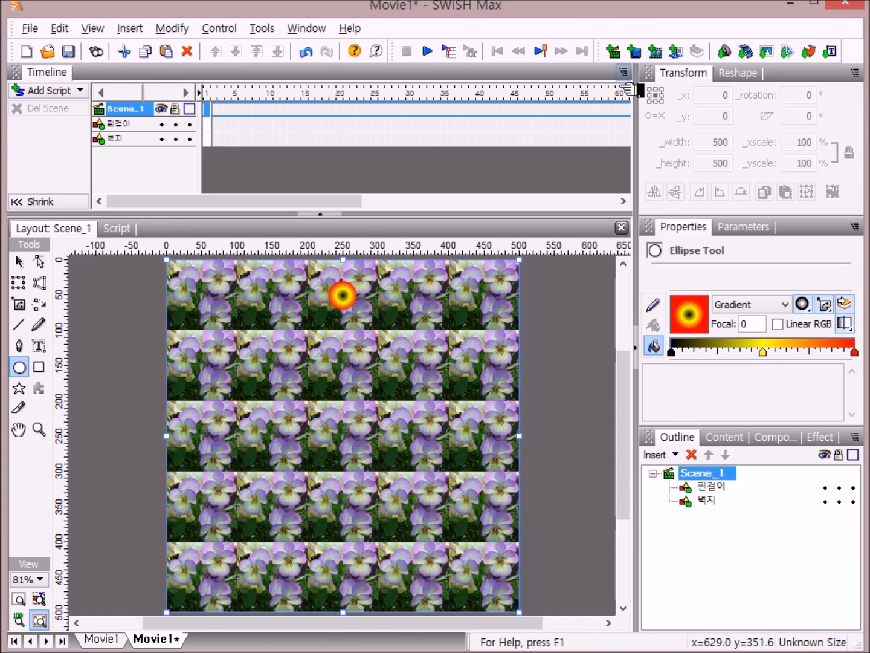
click(306, 29)
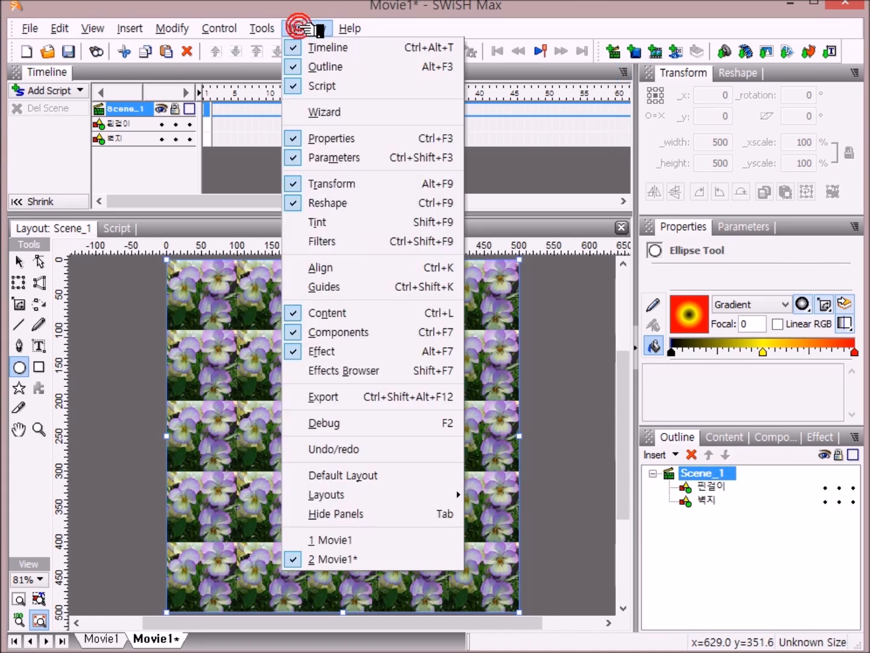
click(395, 476)
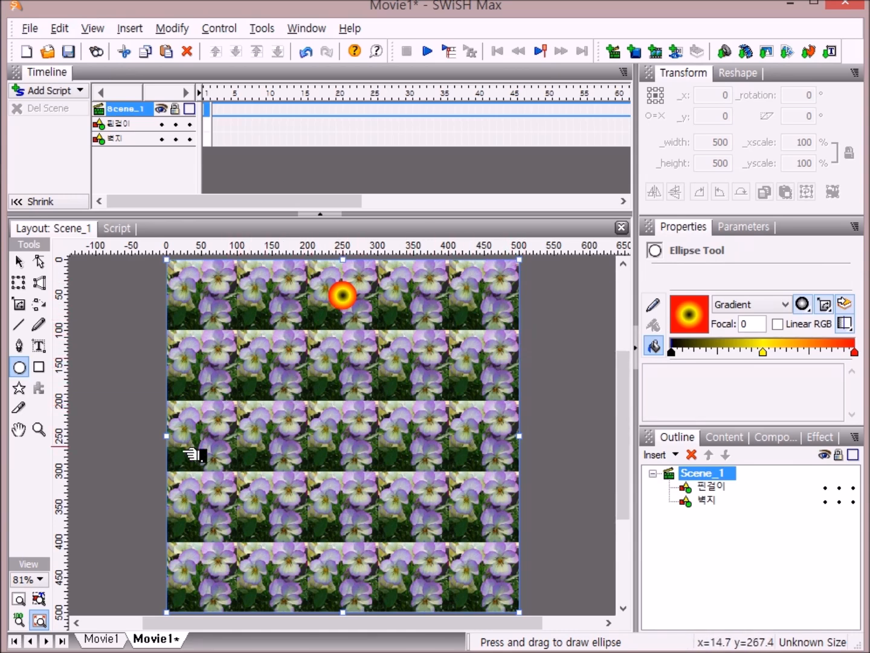
Step: Draw a 2D Toroid autoshape about 391 by 391 in the middle of the wallpaper, below the hanging pin
click(23, 388)
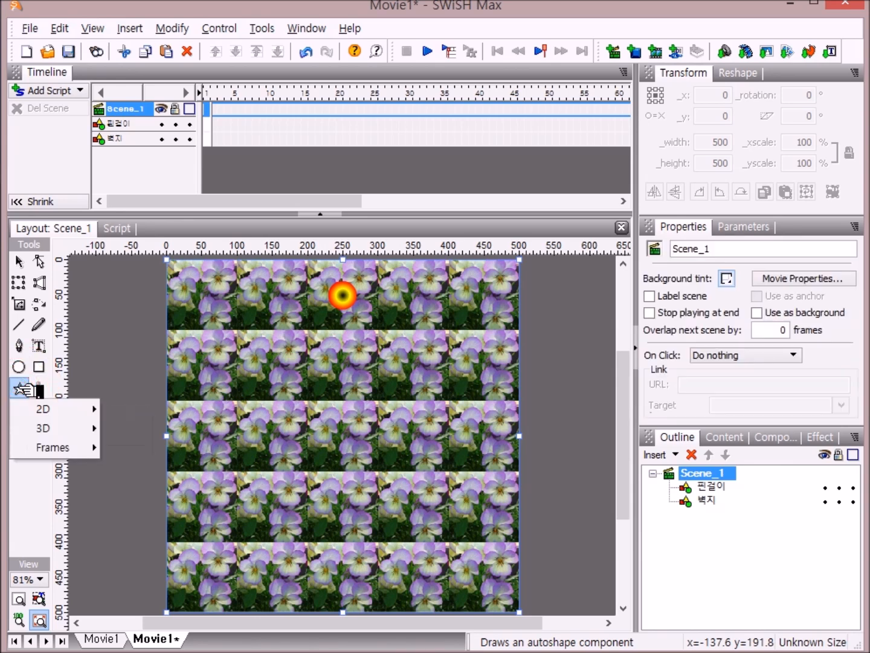
mouse_move(60, 411)
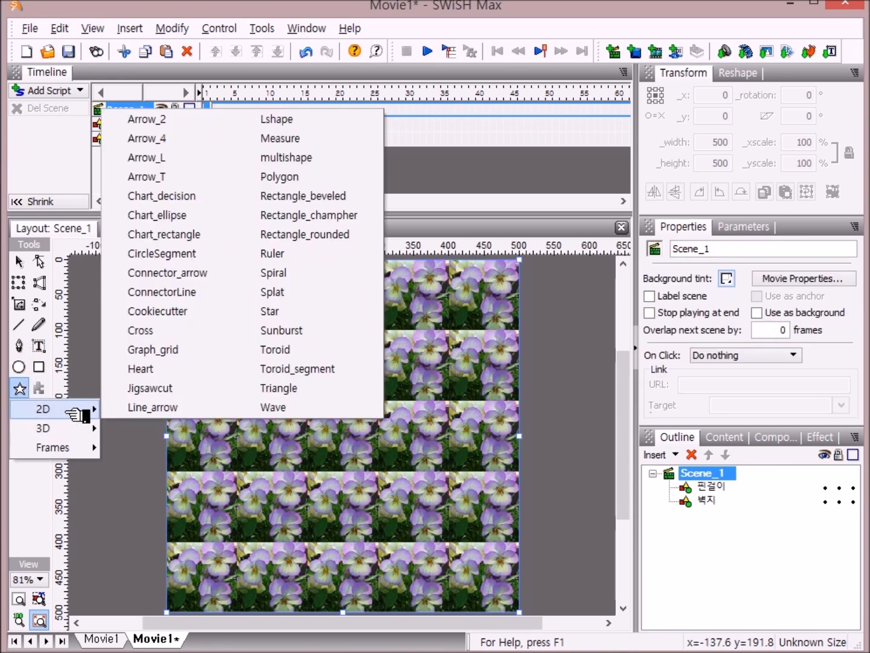
click(315, 351)
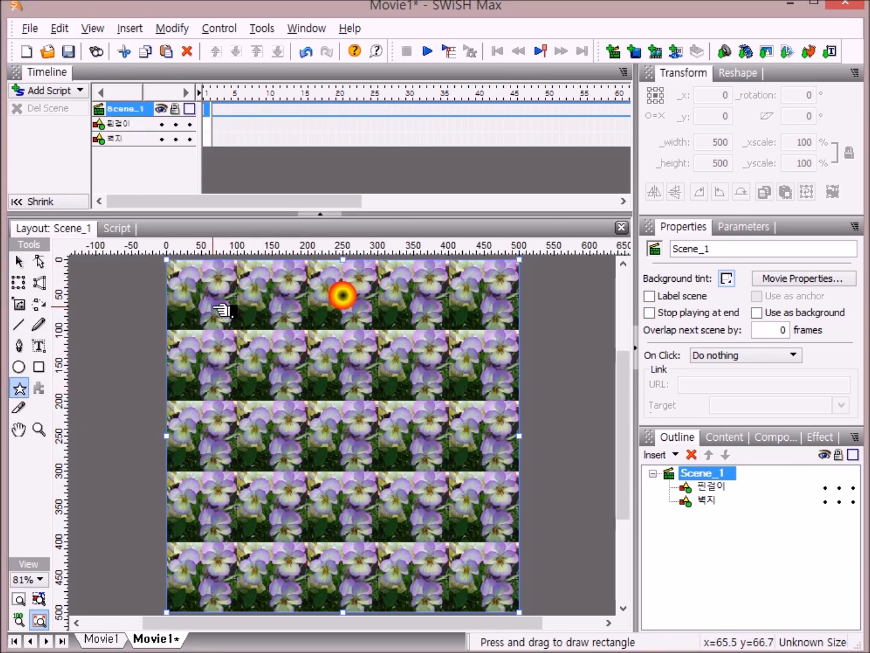
drag(208, 298, 484, 575)
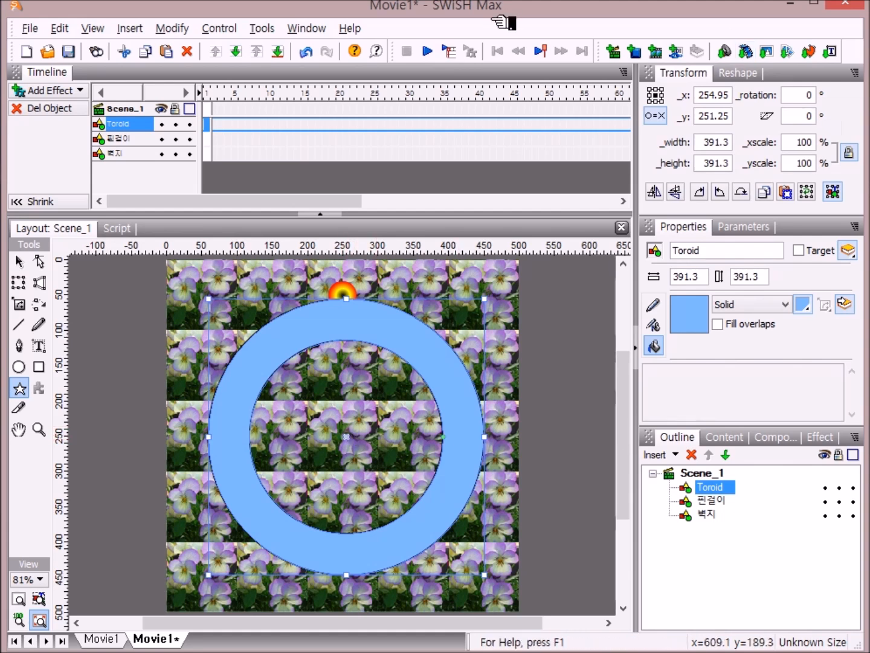
Step: Align the toroid to the stage's center both horizontally and vertically, and close the Align tool
click(307, 28)
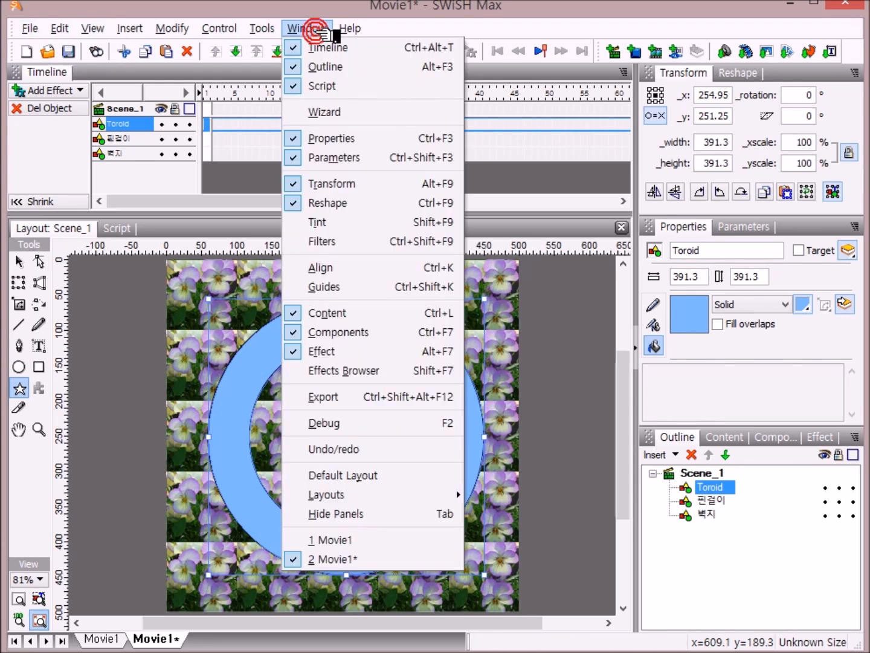
click(353, 272)
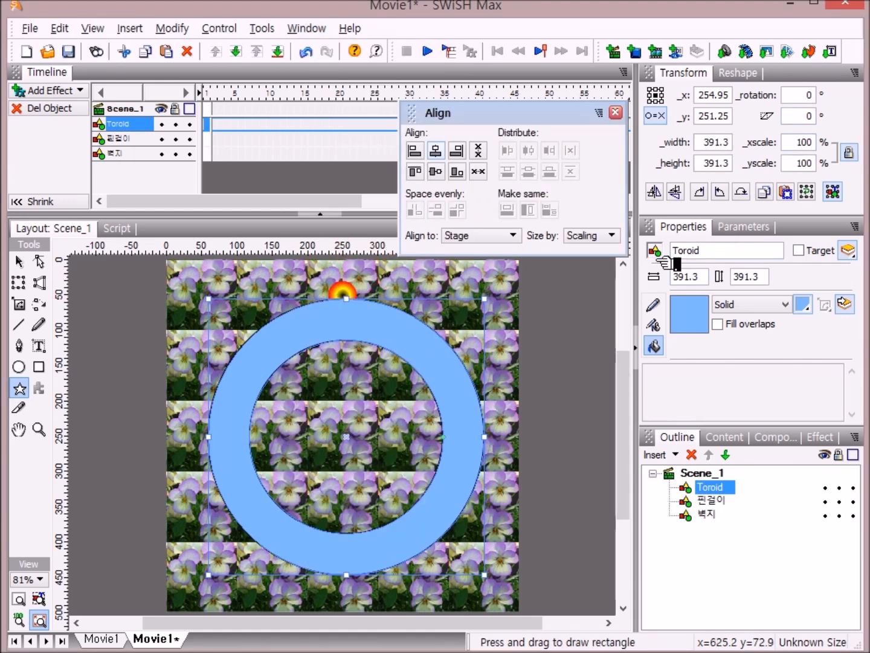
click(436, 152)
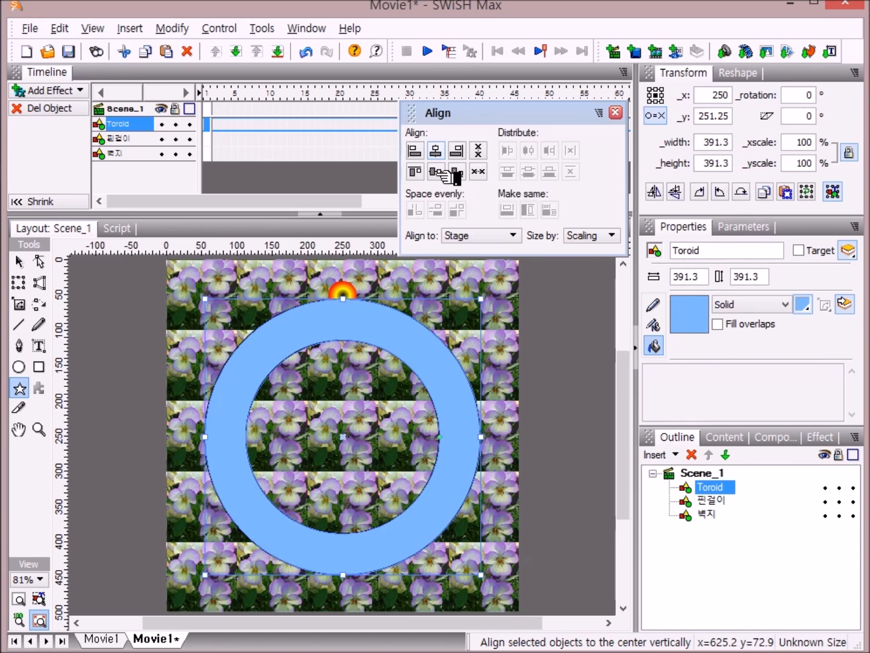
click(445, 171)
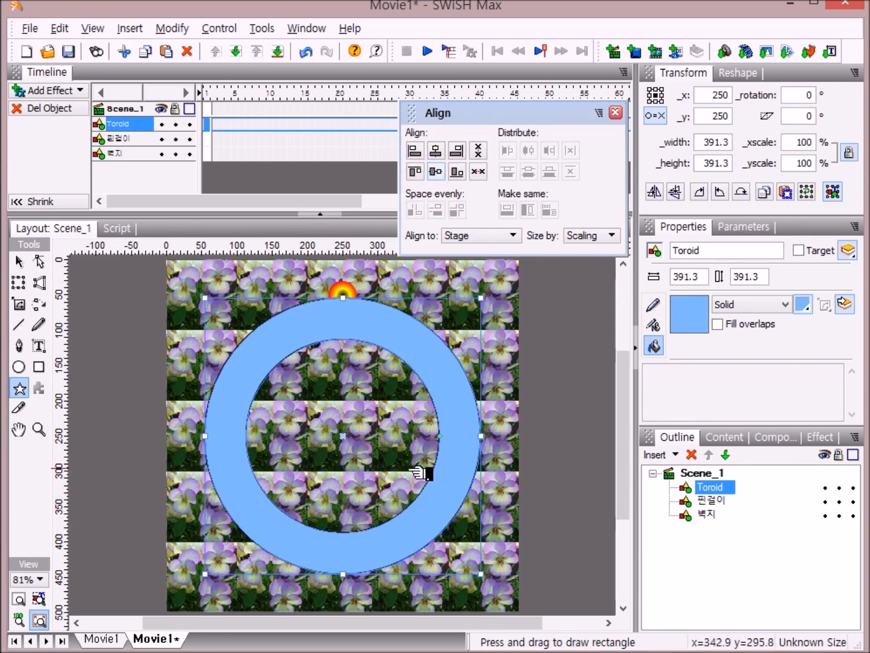
click(616, 111)
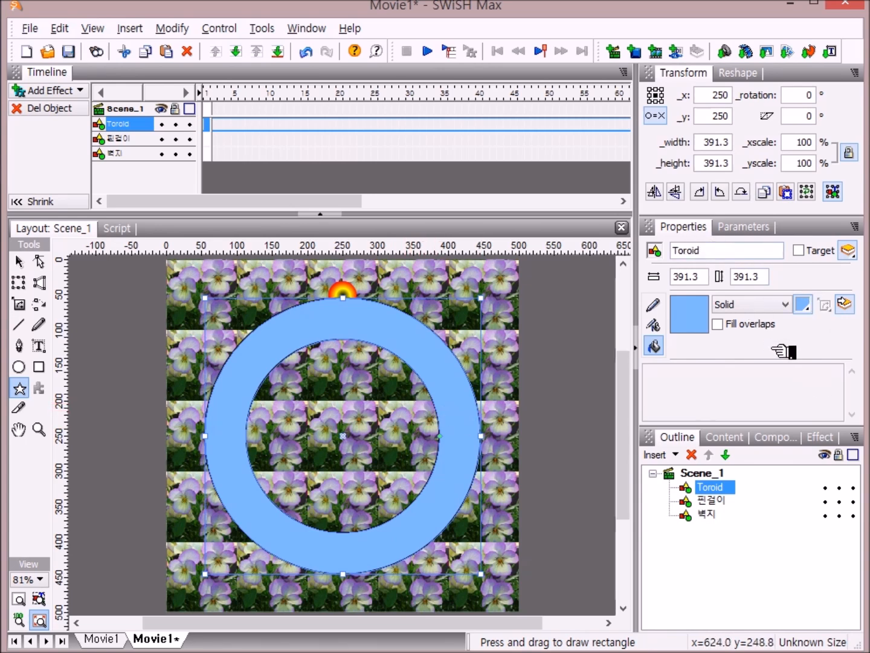
Step: Set the toroid's width and height to 300 each
click(705, 278)
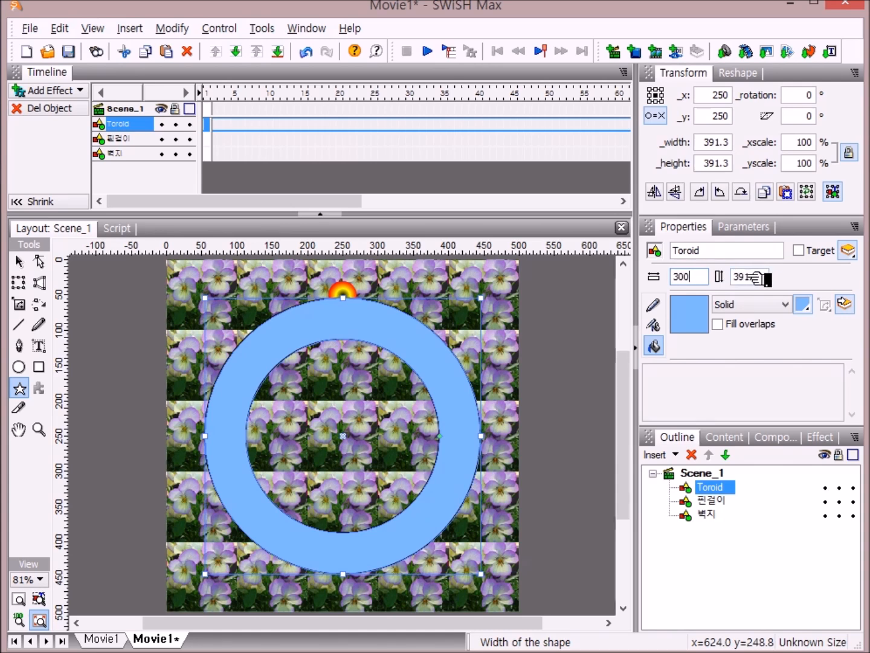
key(Tab)
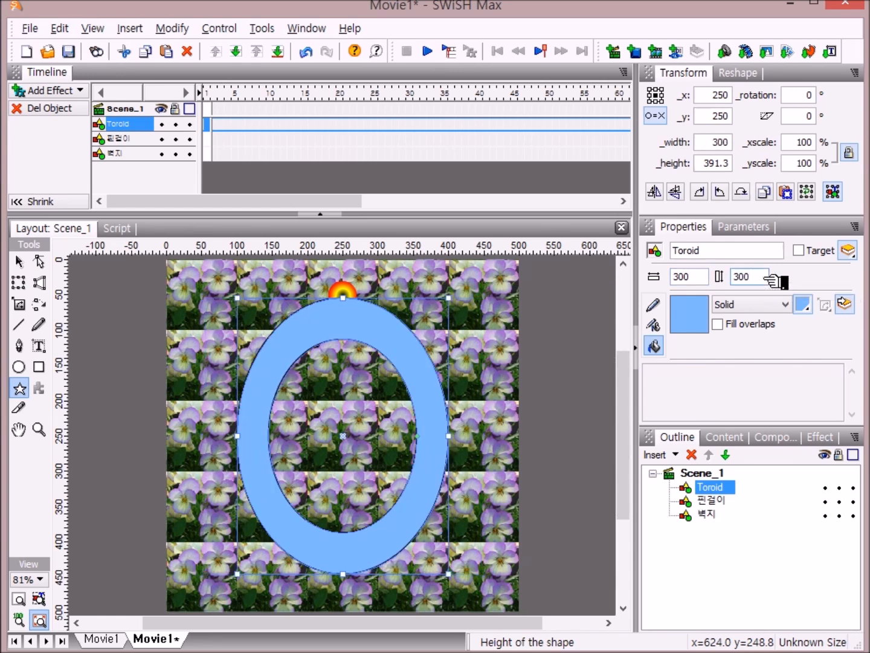
key(Return)
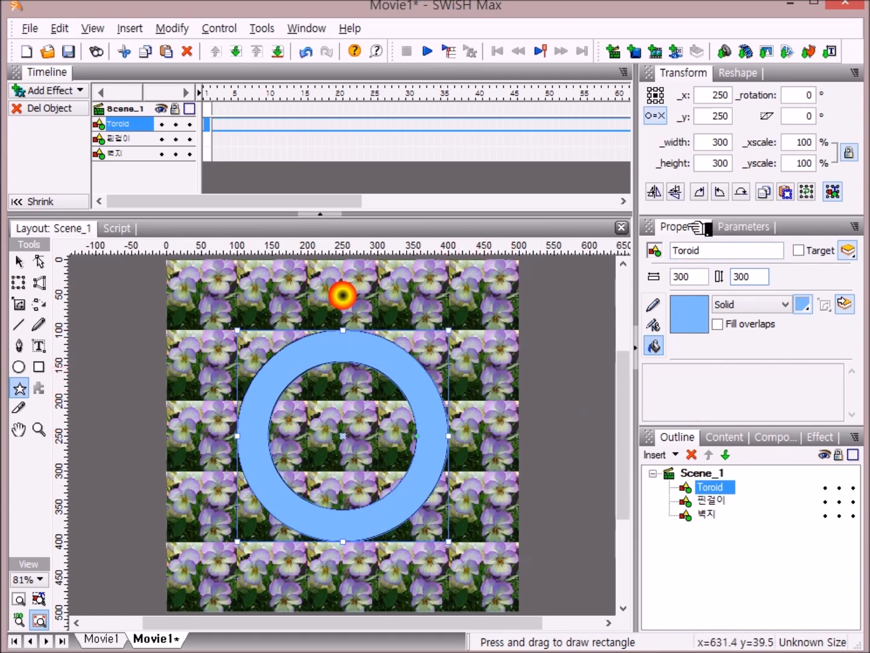
Step: Remove the toroid's outline by setting its line style to None
click(655, 306)
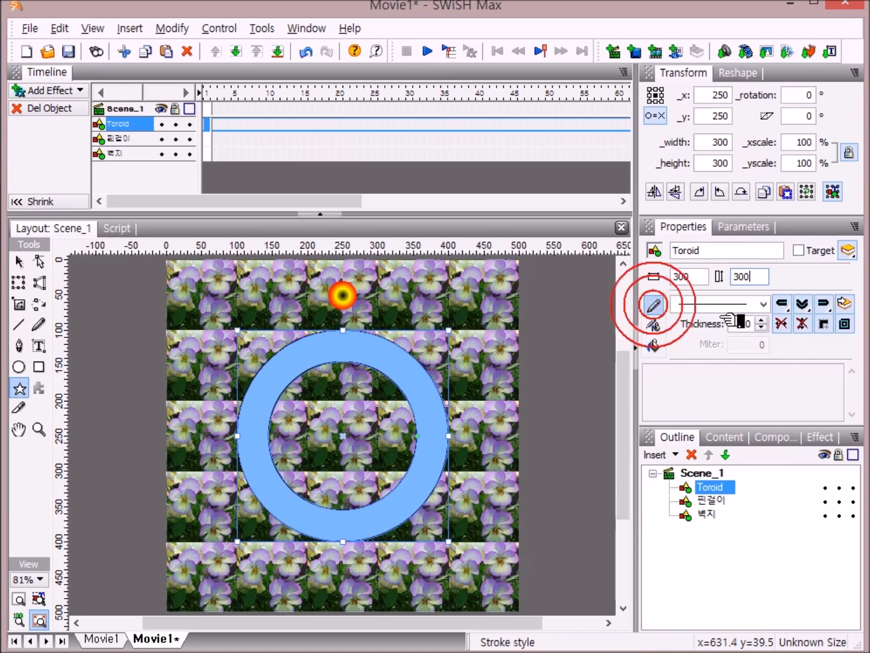
click(766, 304)
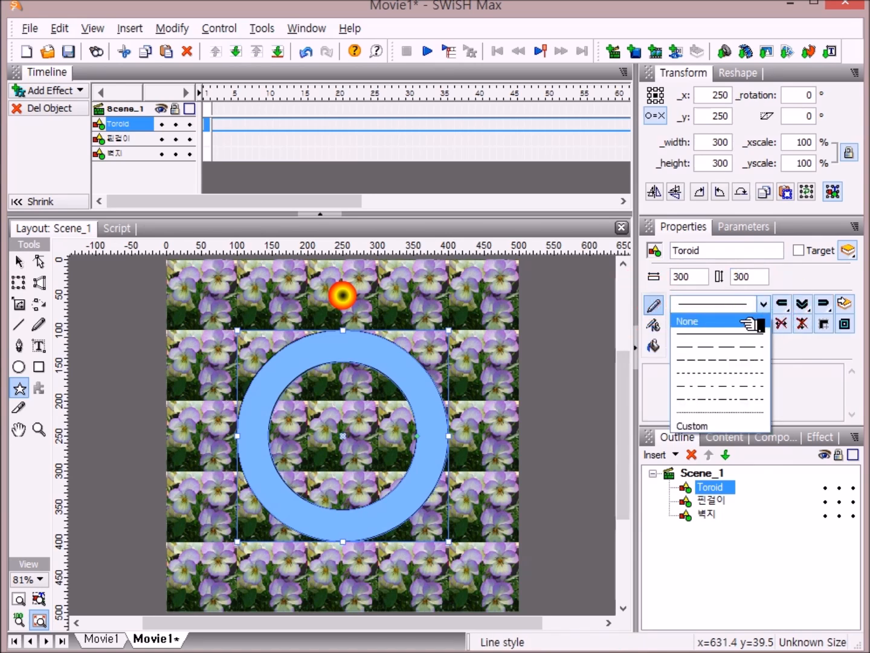
click(749, 321)
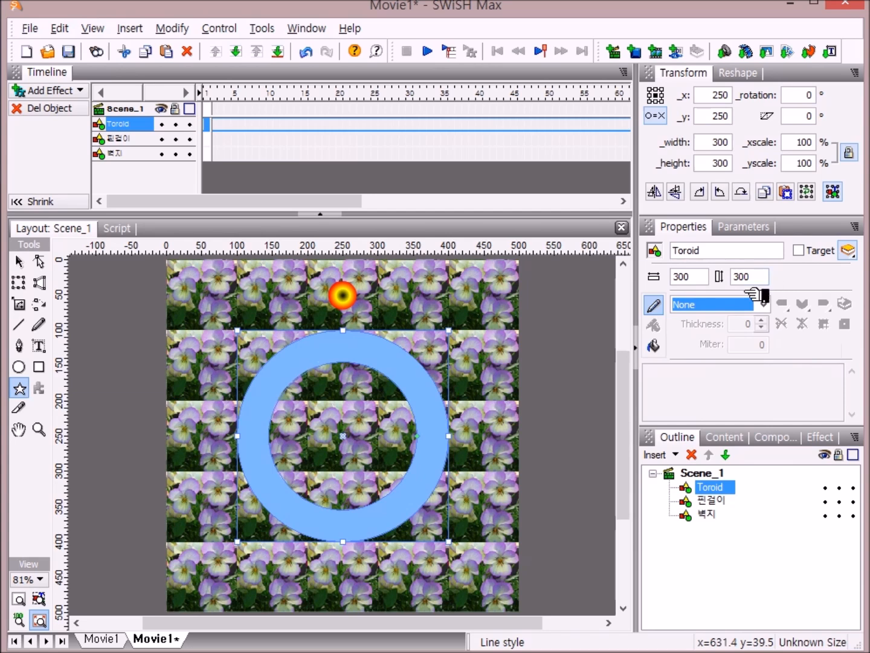
Step: Change the toroid's fill from solid to a radial gradient
click(654, 345)
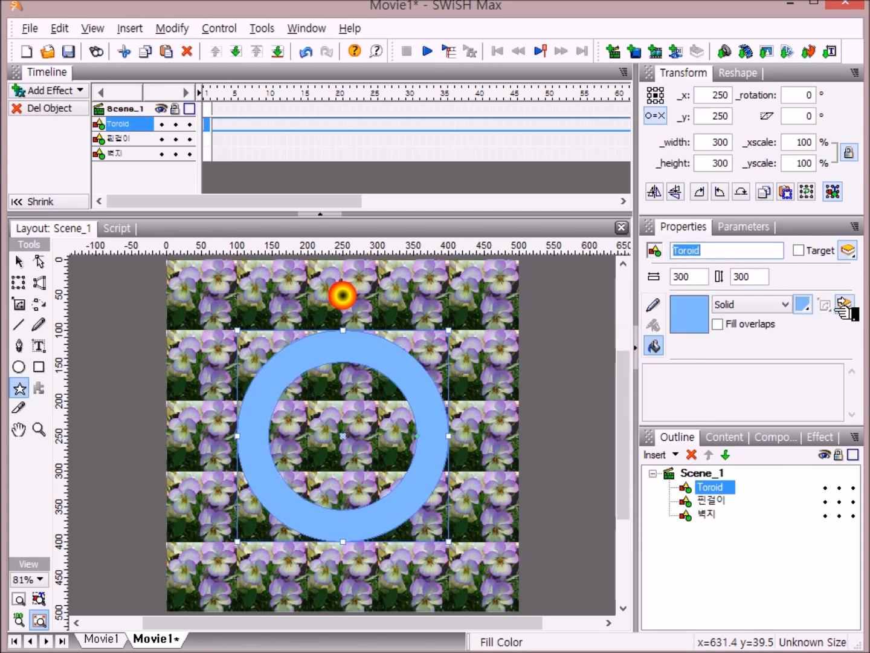
click(788, 304)
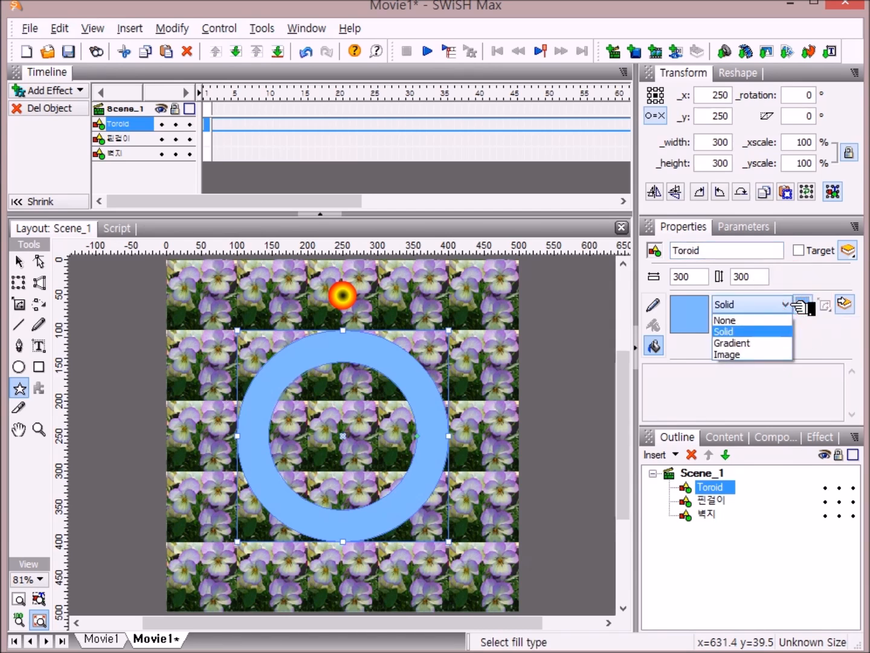
click(768, 343)
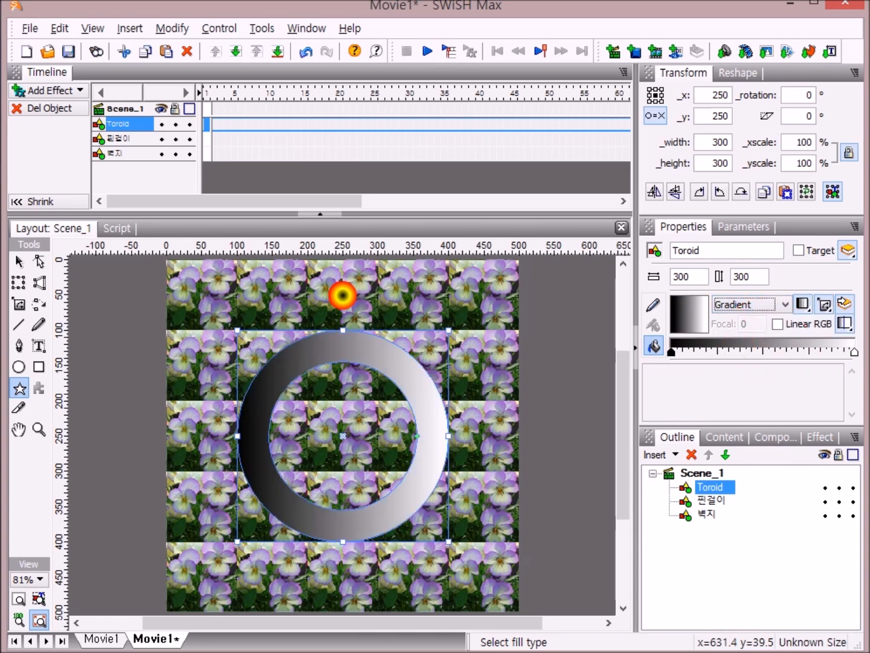
click(816, 302)
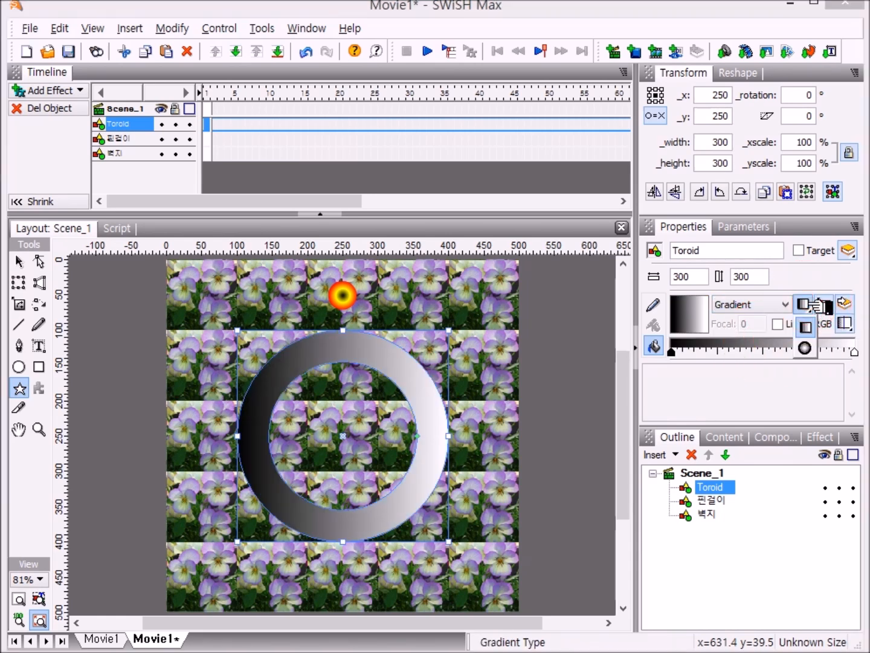
click(808, 349)
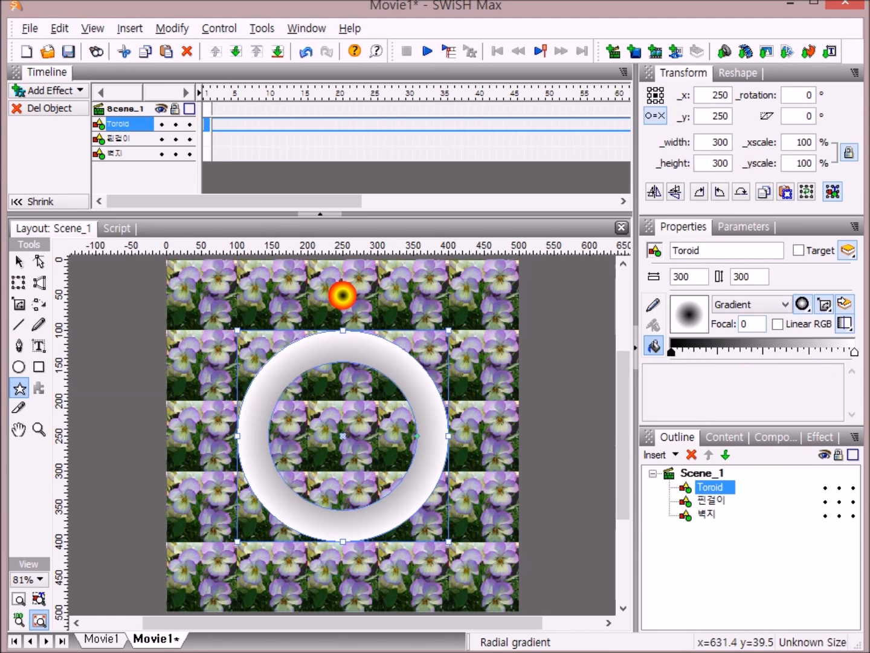
Step: Set the toroid gradient's outer color to dark red, and add dark red and orange CC6600 stops just inside it
click(856, 351)
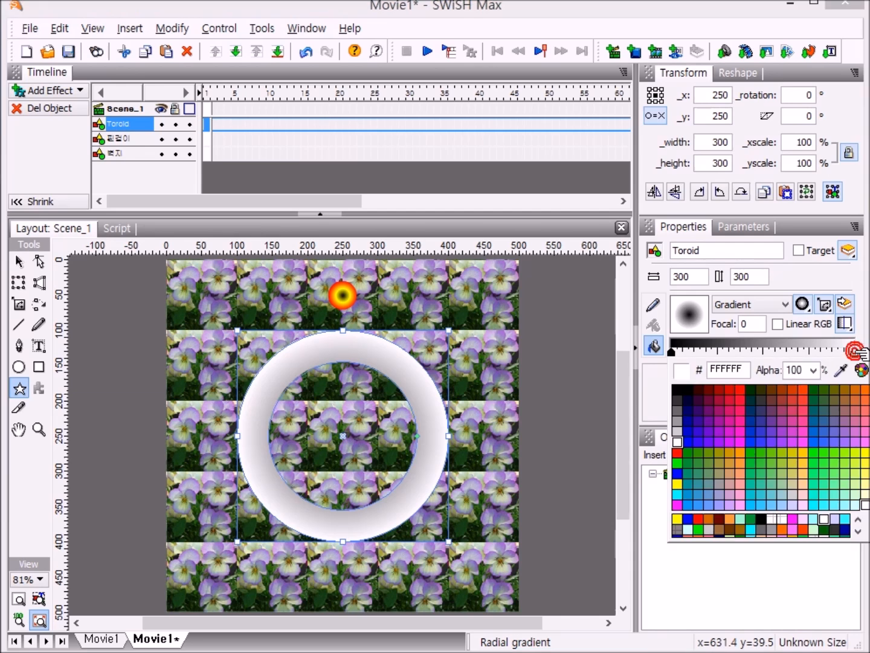
click(721, 519)
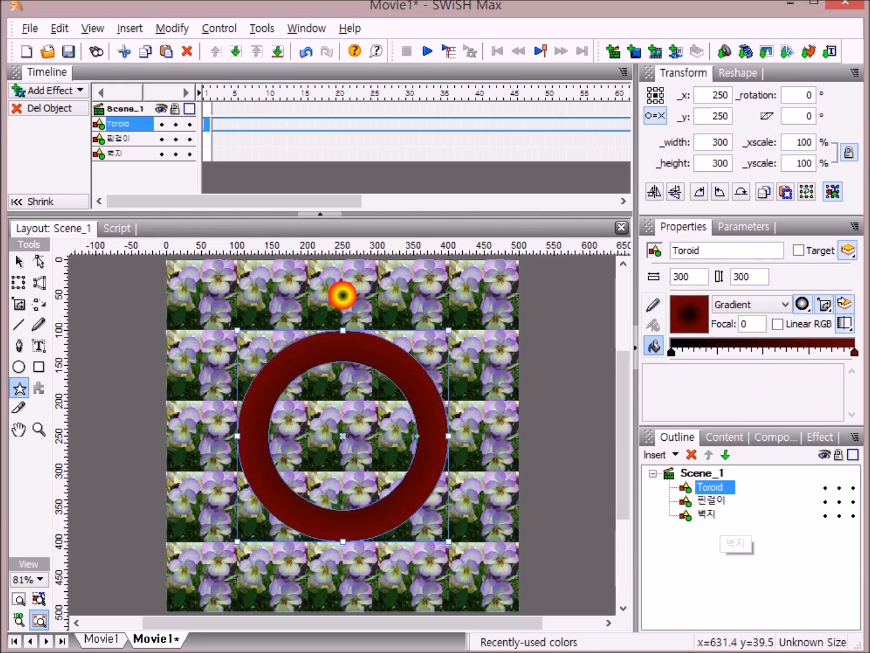
click(837, 355)
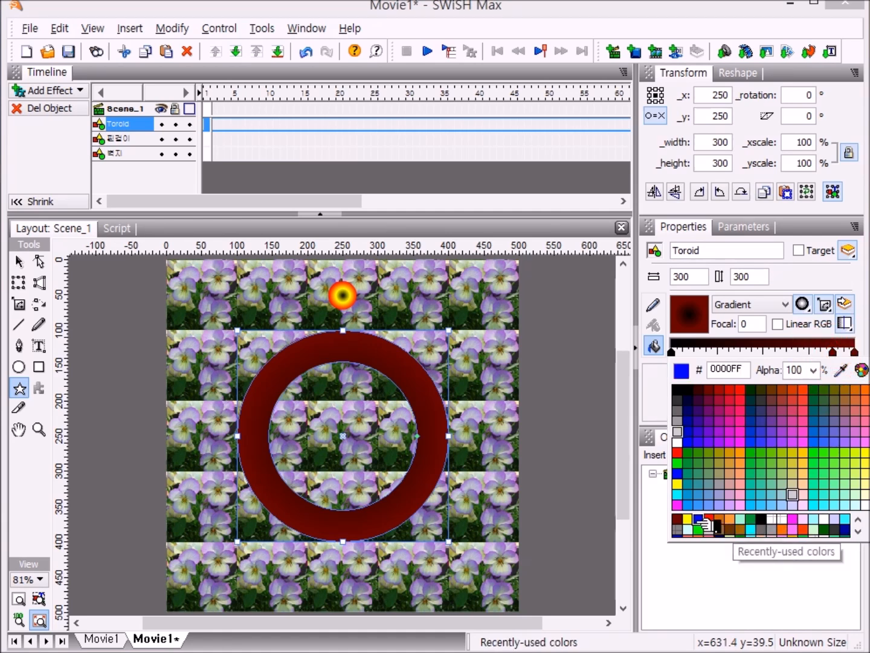
click(681, 519)
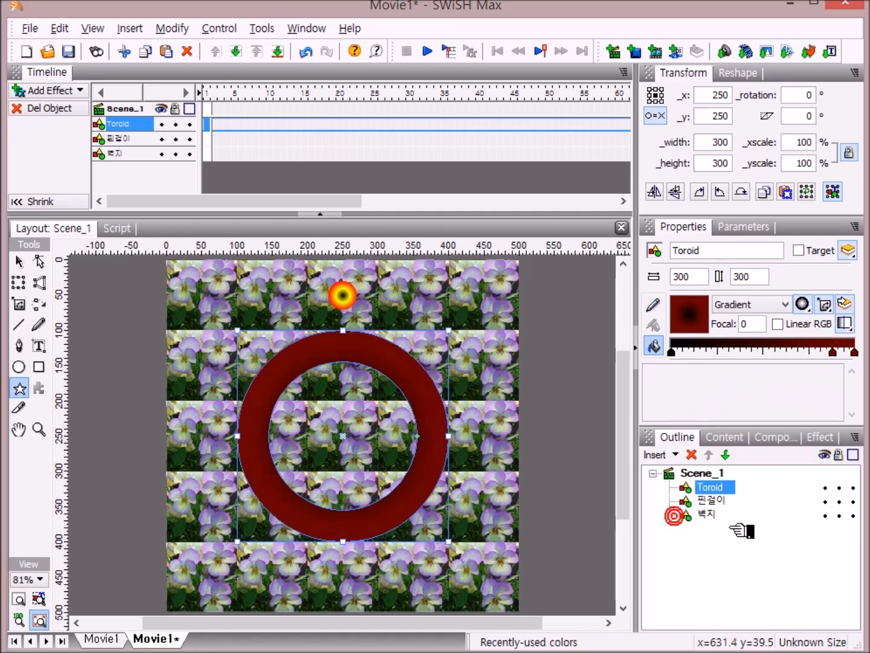
click(846, 351)
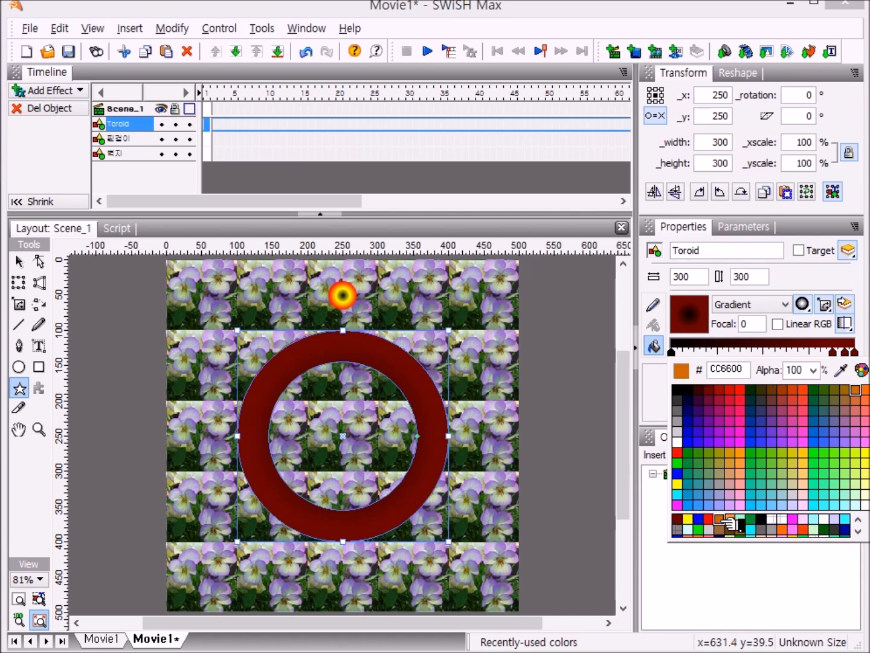
click(721, 520)
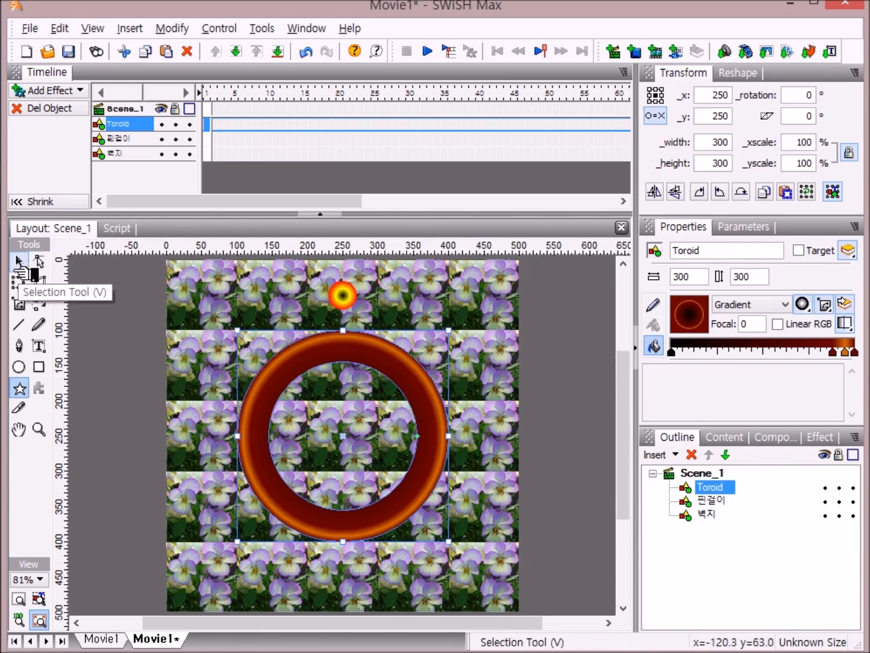
Step: Thin the toroid into a narrow ring by moving its inner edge outward by about 28
click(19, 262)
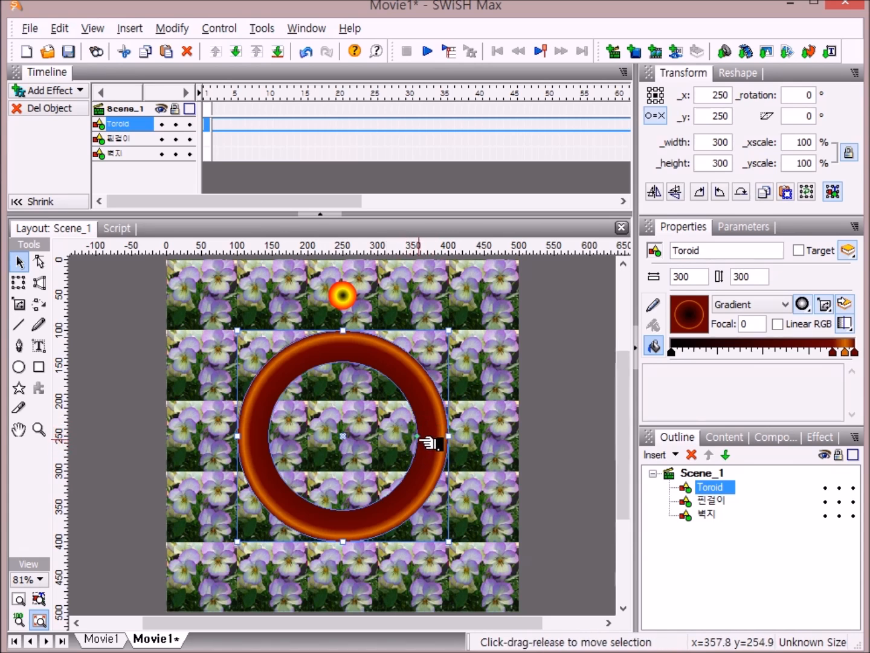
drag(421, 438, 438, 438)
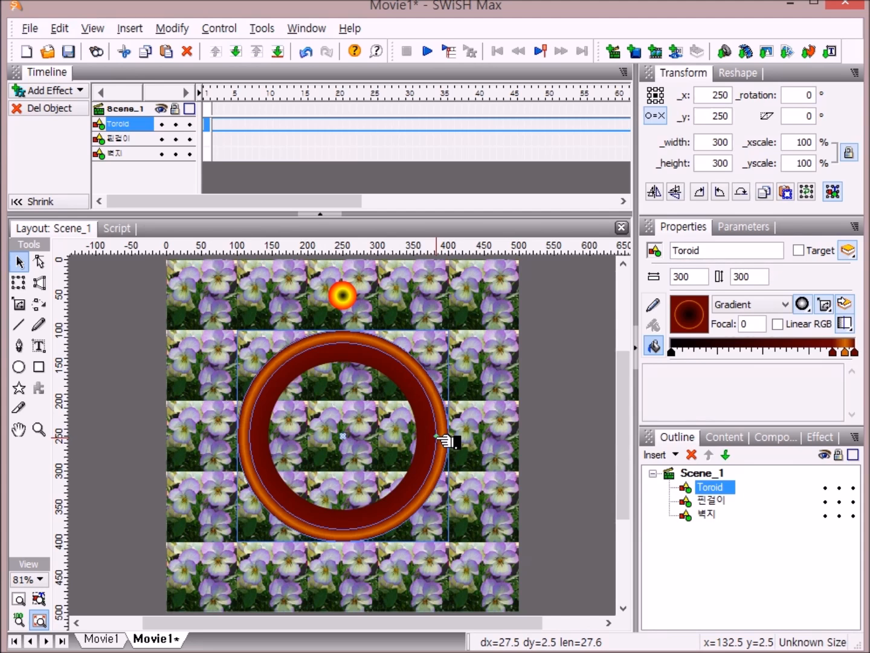
drag(438, 438, 441, 439)
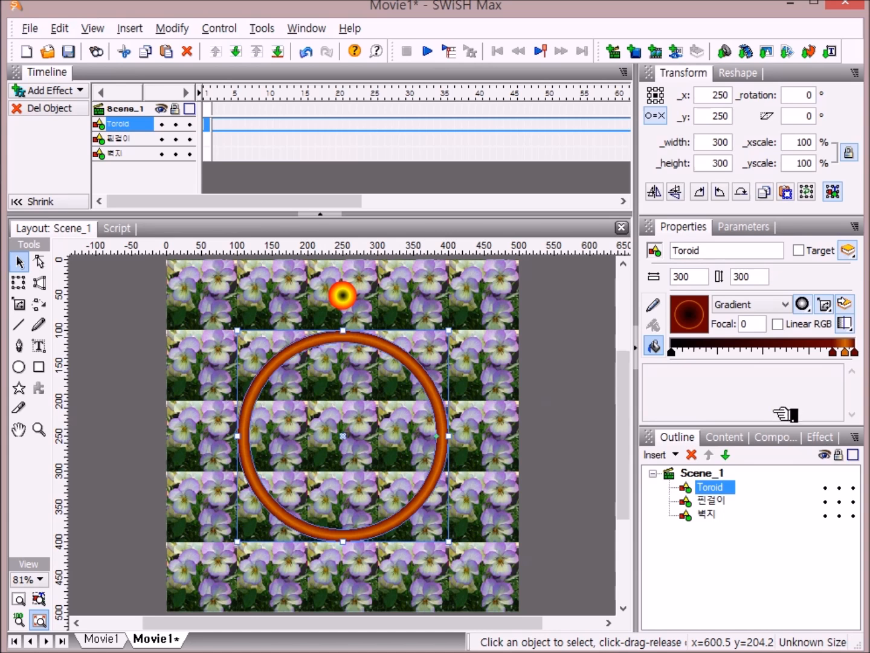
Step: Deselect the ring by selecting Scene_1, and reset all panels to the default layout
click(716, 478)
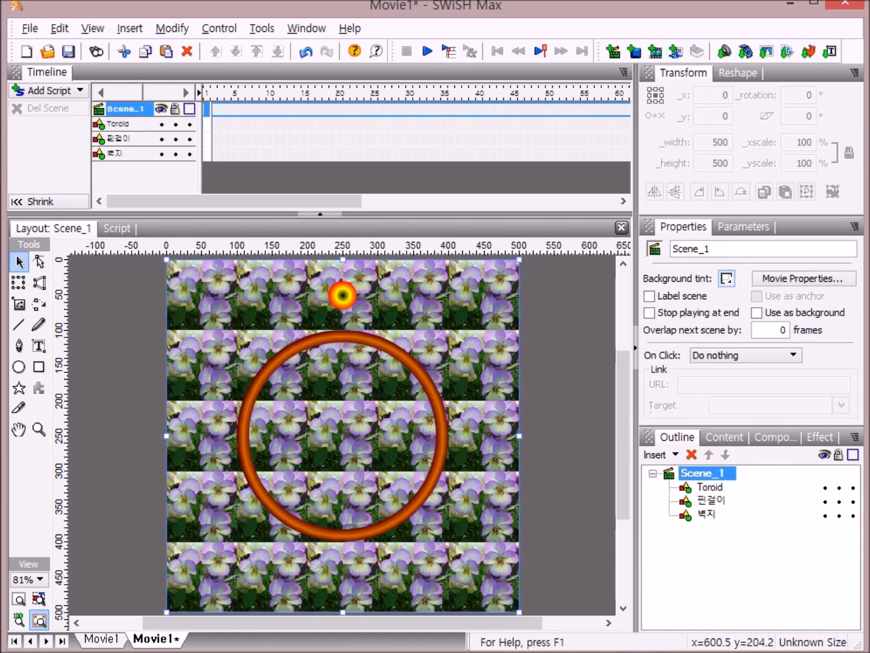
click(309, 30)
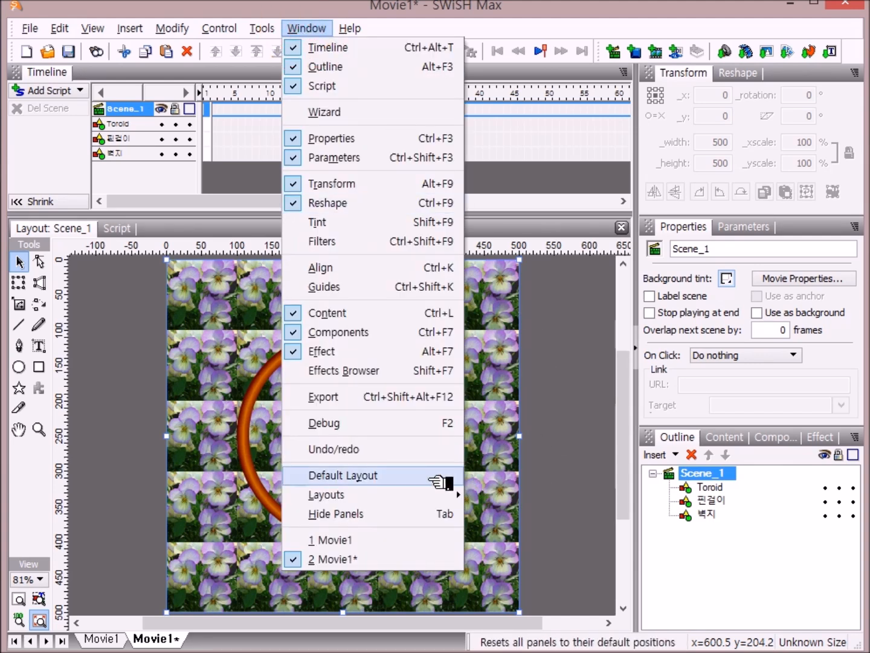
click(439, 481)
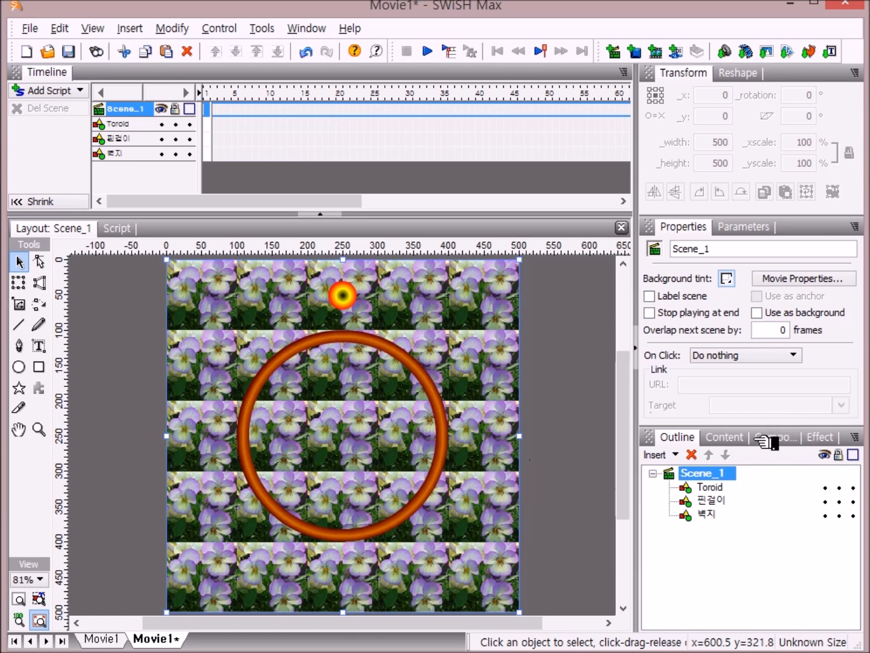
Step: Insert the image 1.사진 300X300.jpg into the scene, and select Scene_1 again
click(778, 52)
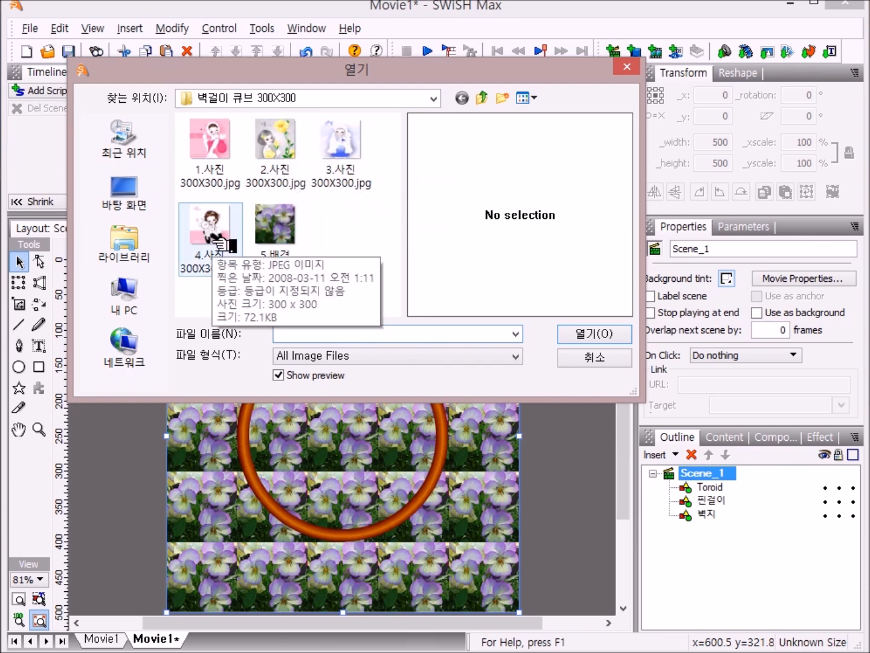
double_click(223, 151)
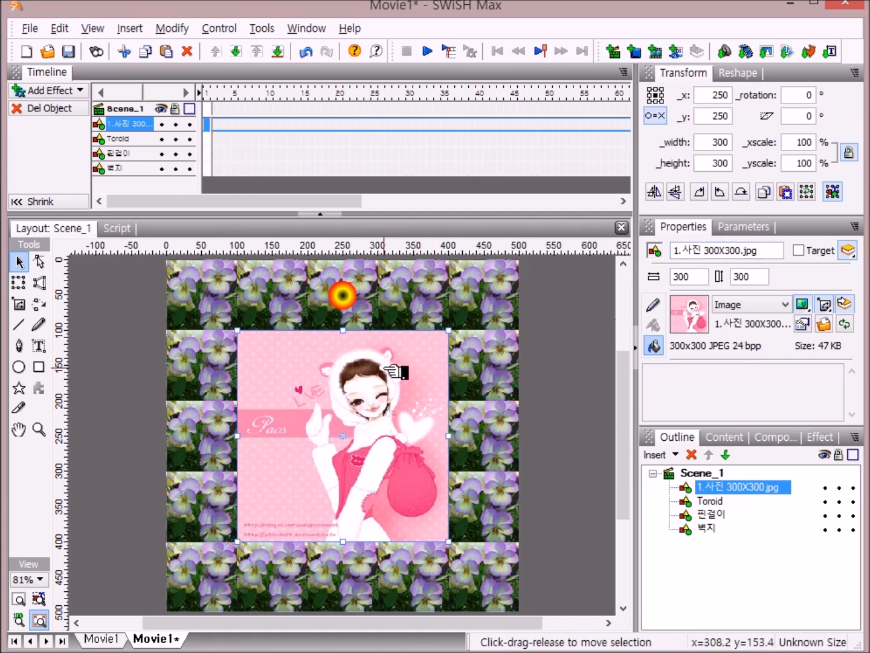
click(705, 473)
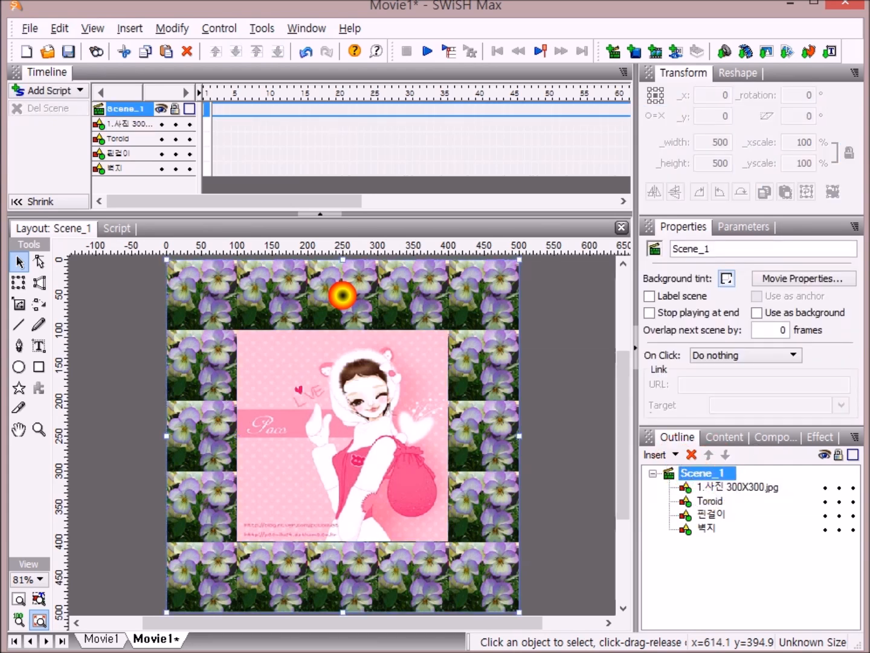
Step: Draw a solid-filled circle about 300 by 300 over the square photo, fitting its edges
click(24, 367)
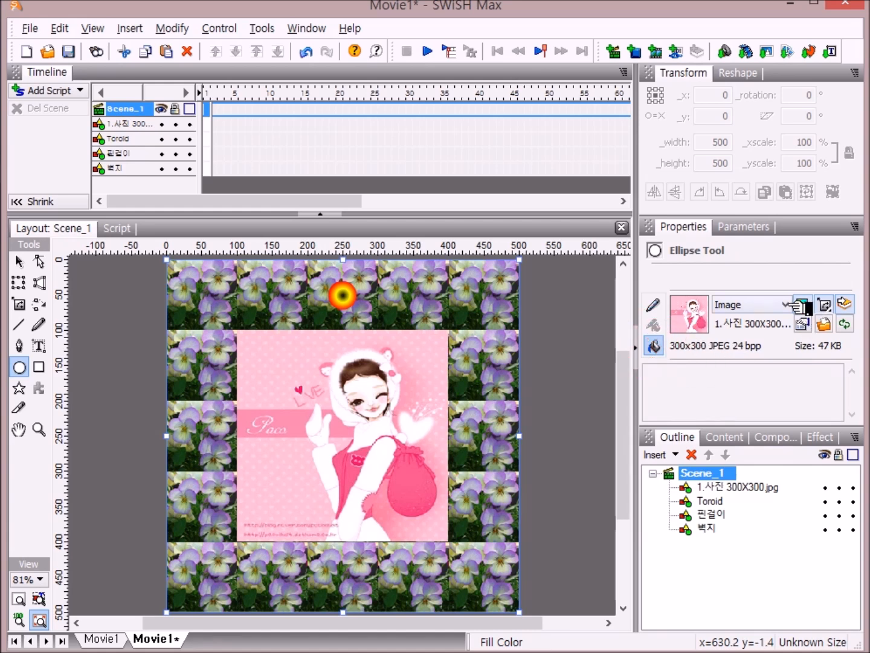
click(787, 304)
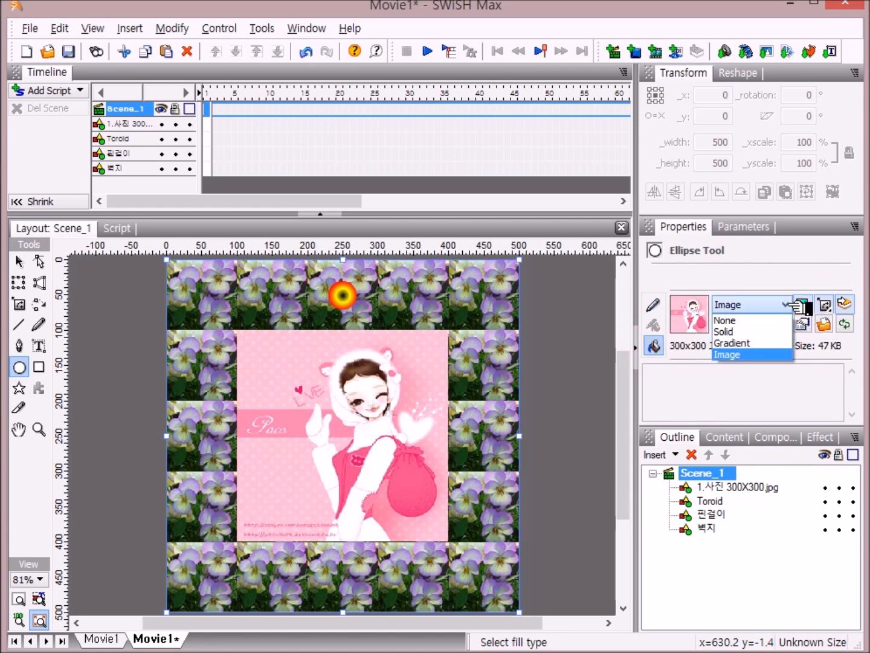
click(765, 337)
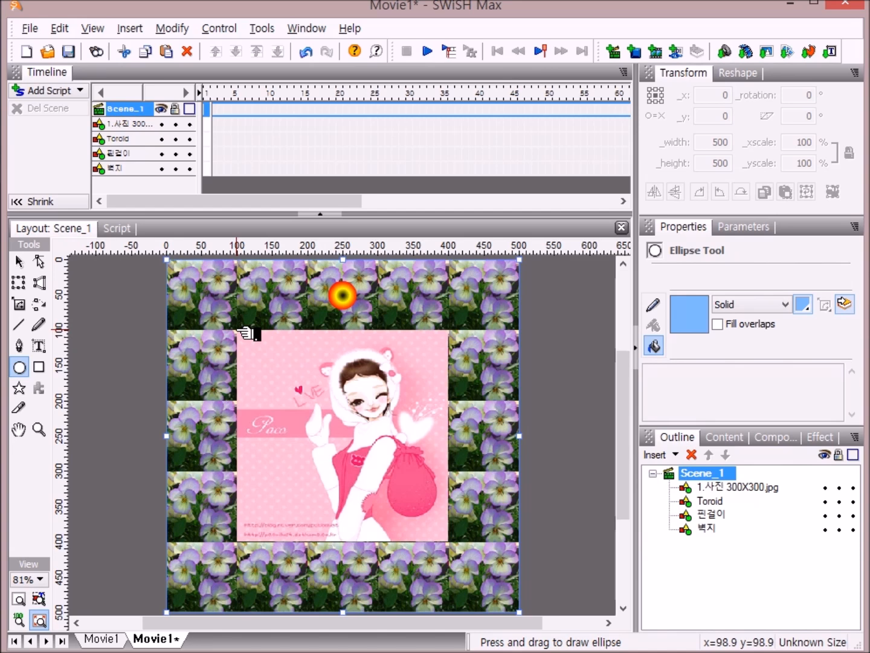
drag(237, 328, 442, 535)
drag(361, 536, 370, 544)
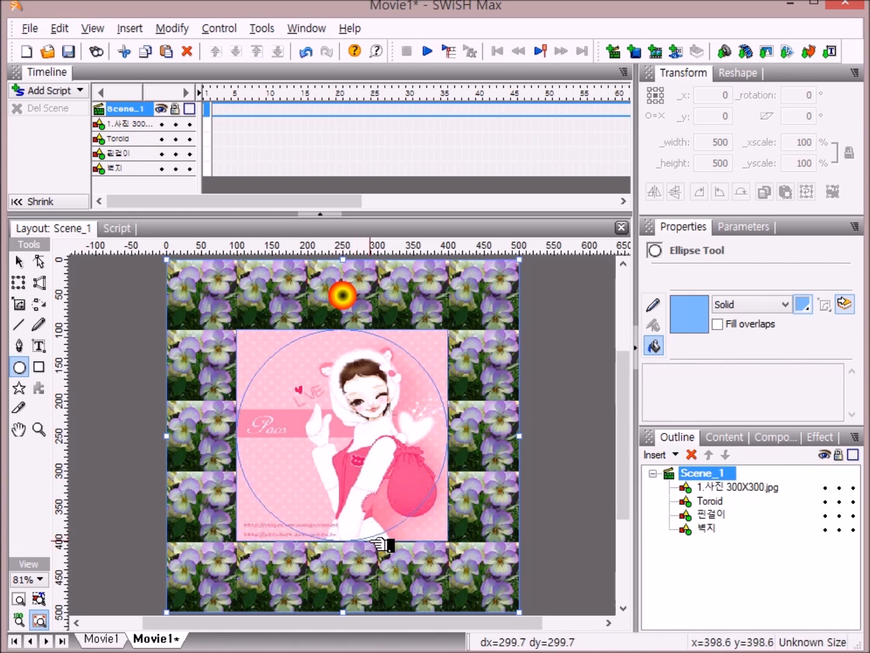
drag(370, 544, 370, 544)
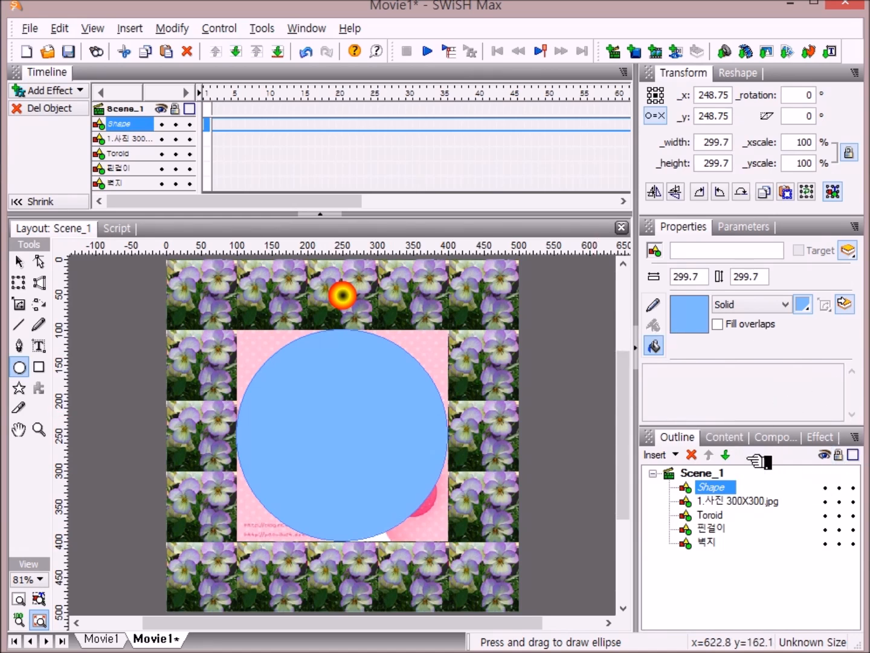
Step: Crop the photo 1.사진 300X300.jpg to the circle with the Intersect shape operation
click(720, 486)
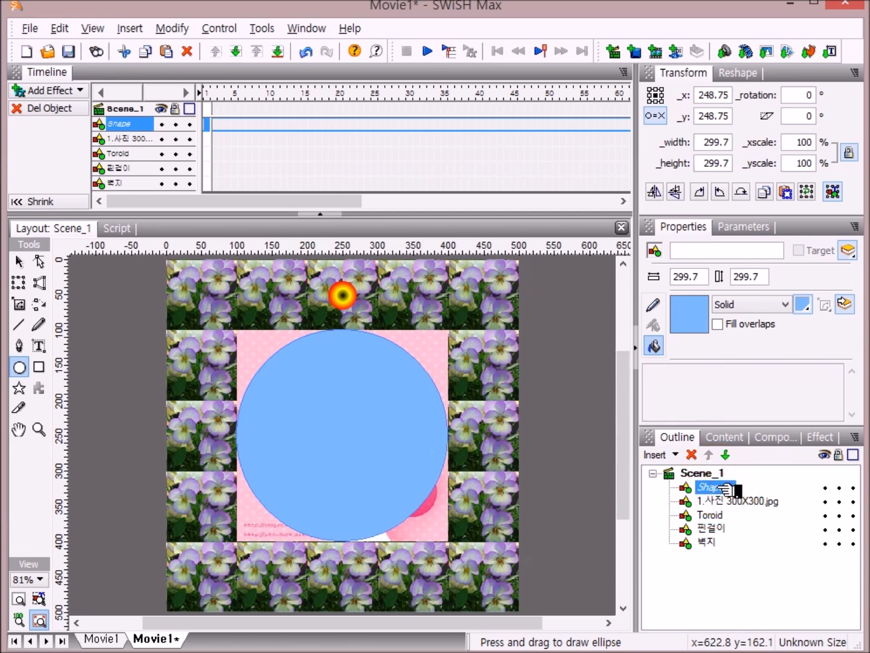
ctrl+click(732, 502)
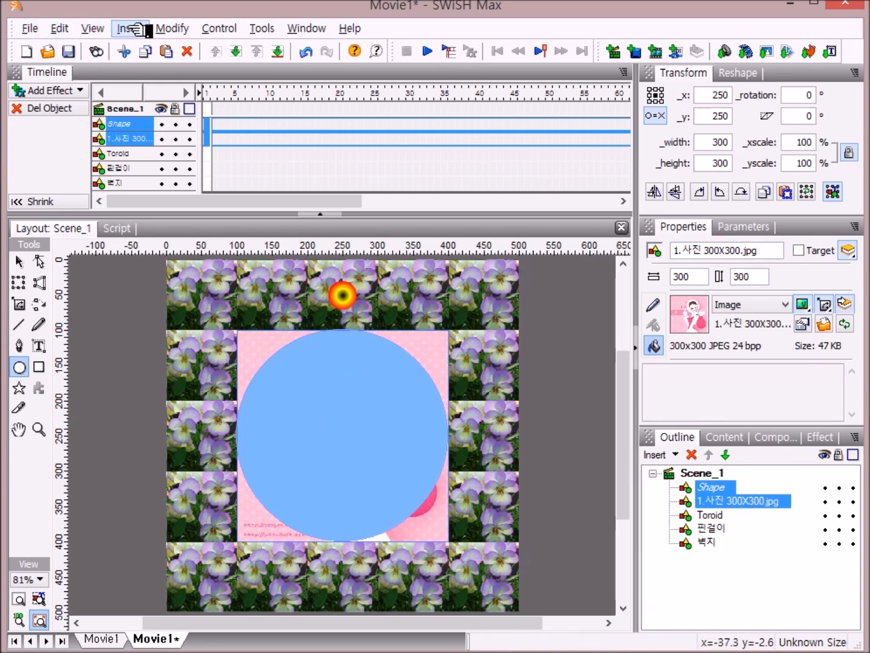
click(174, 28)
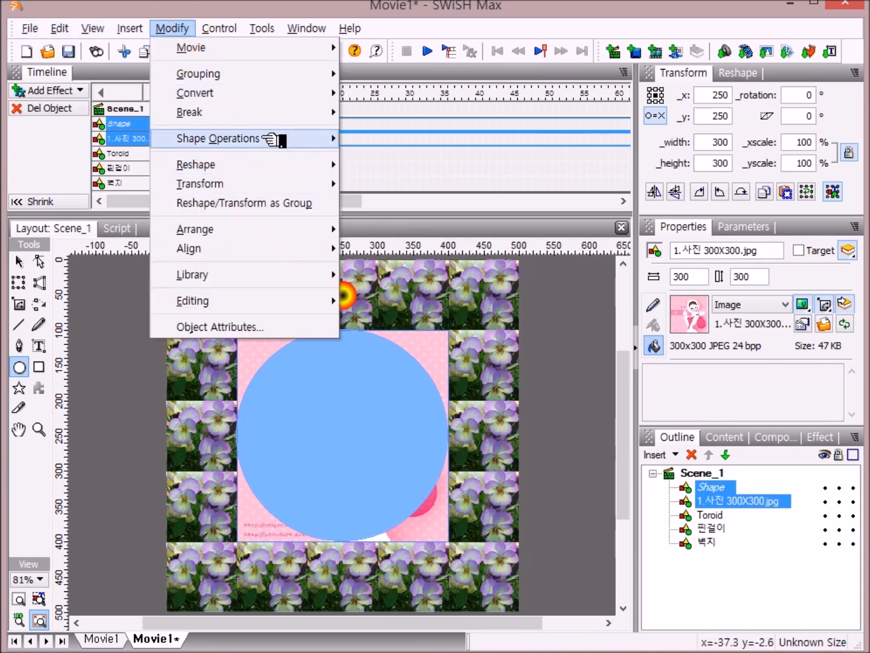
mouse_move(188, 139)
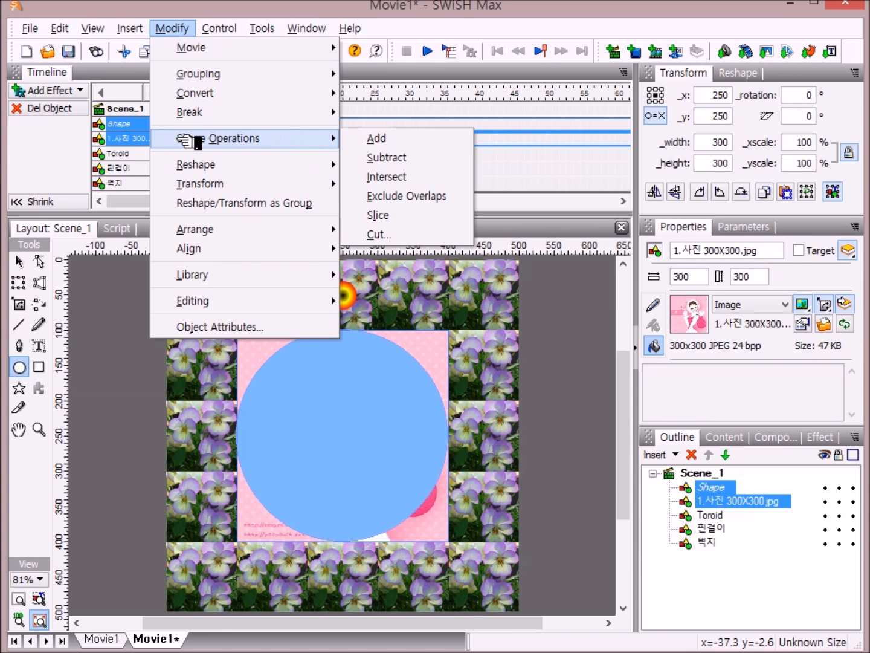
click(437, 182)
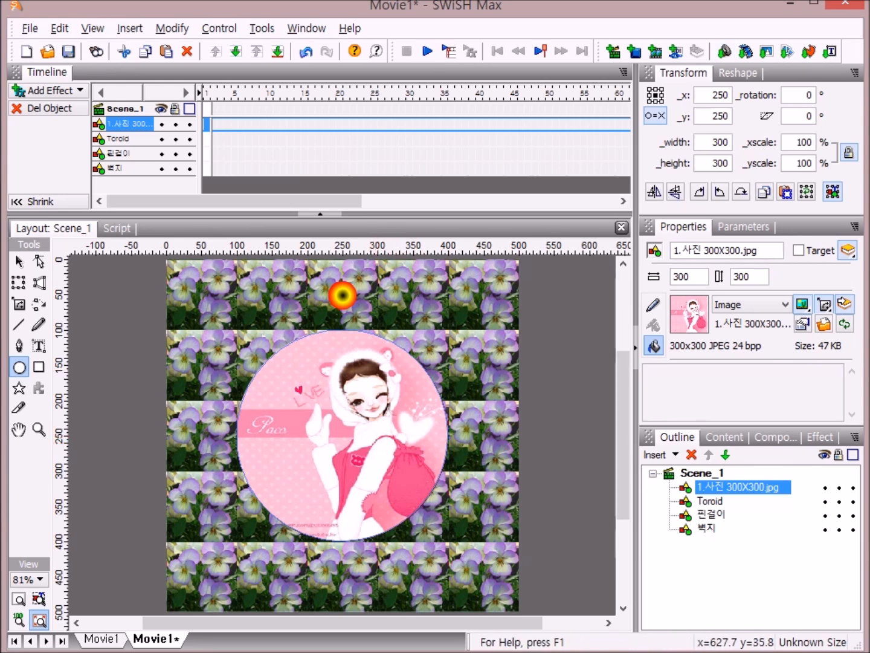
Step: Center the round photo horizontally and vertically on the stage
click(329, 28)
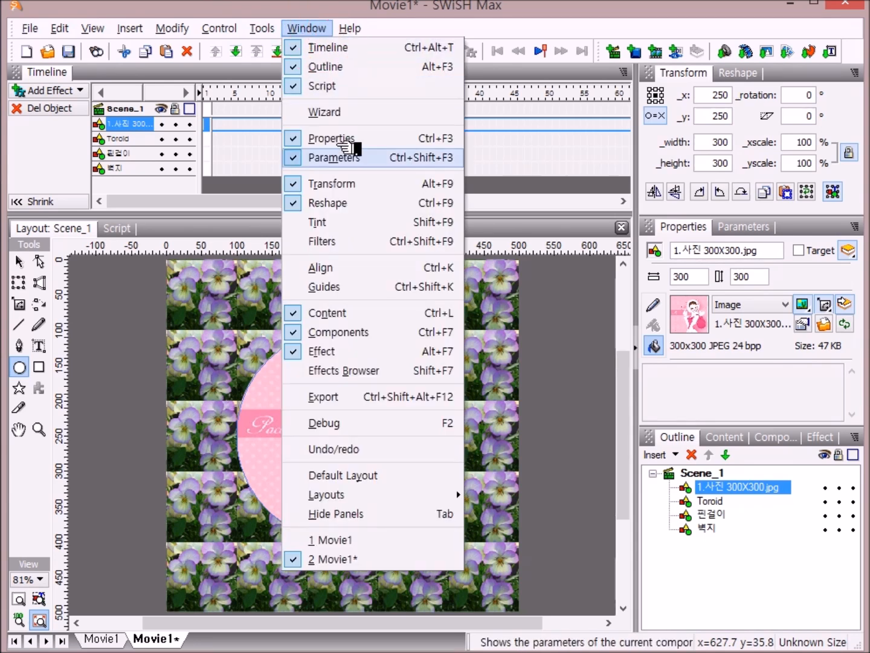
click(360, 273)
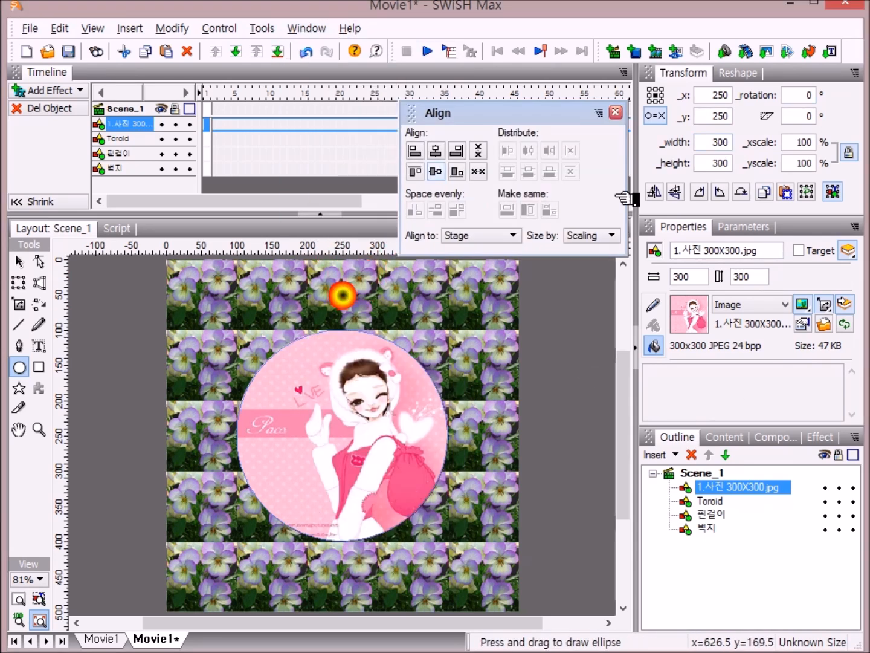
click(438, 151)
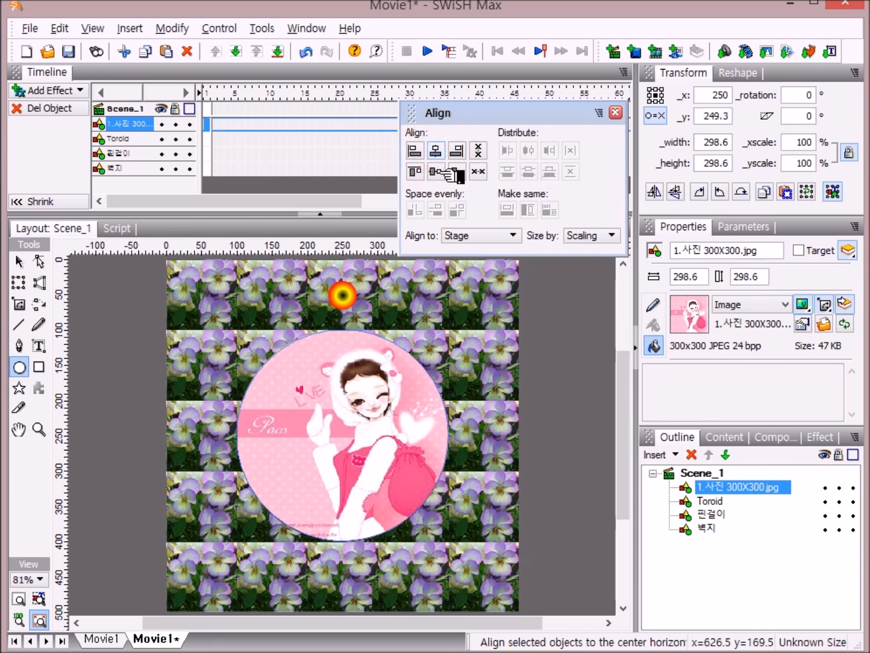
click(436, 171)
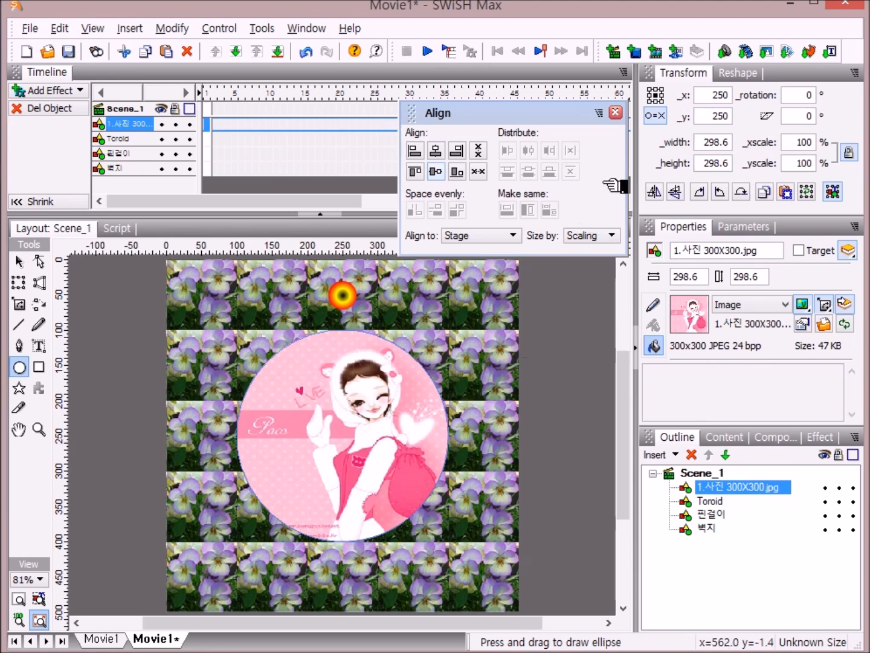
click(617, 114)
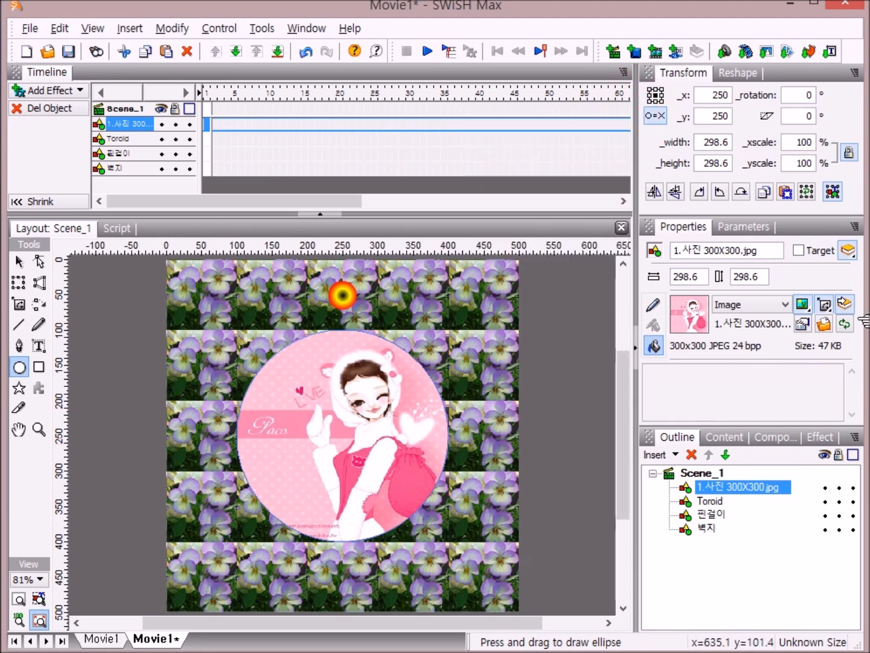
Step: Move the round photo beneath the toroid ring, and combine the two using Group as Group
click(726, 454)
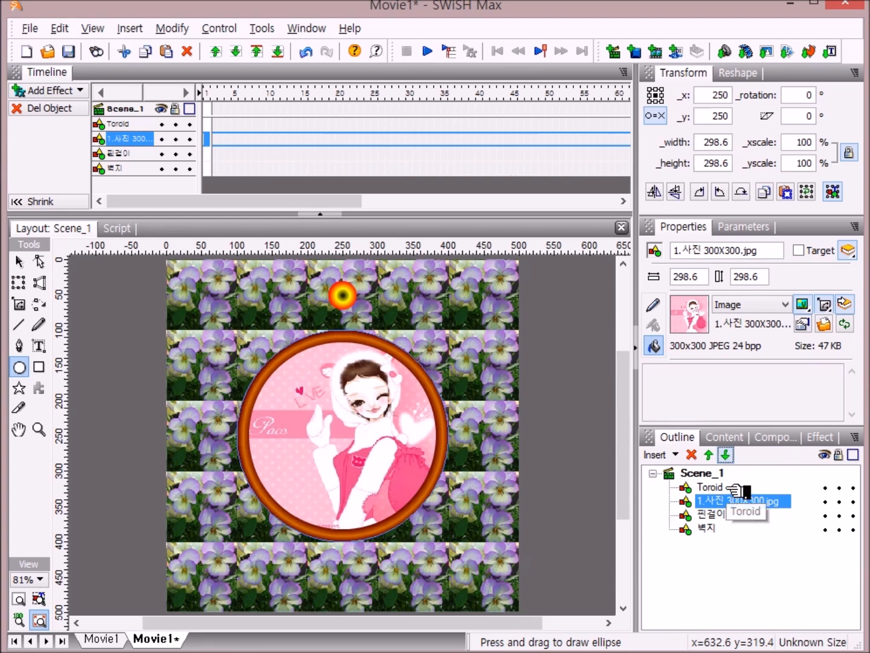
click(723, 502)
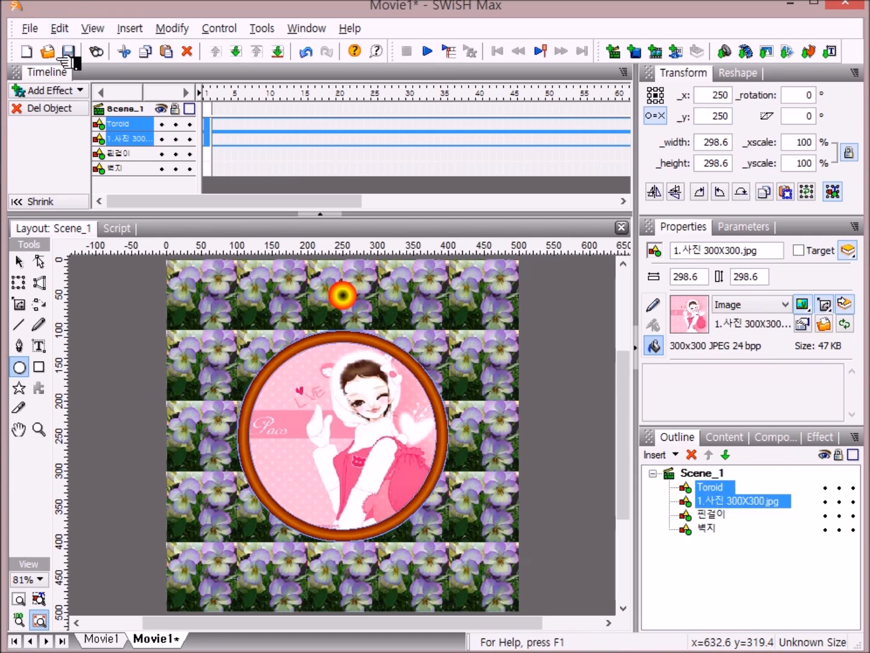
click(182, 30)
mouse_move(213, 77)
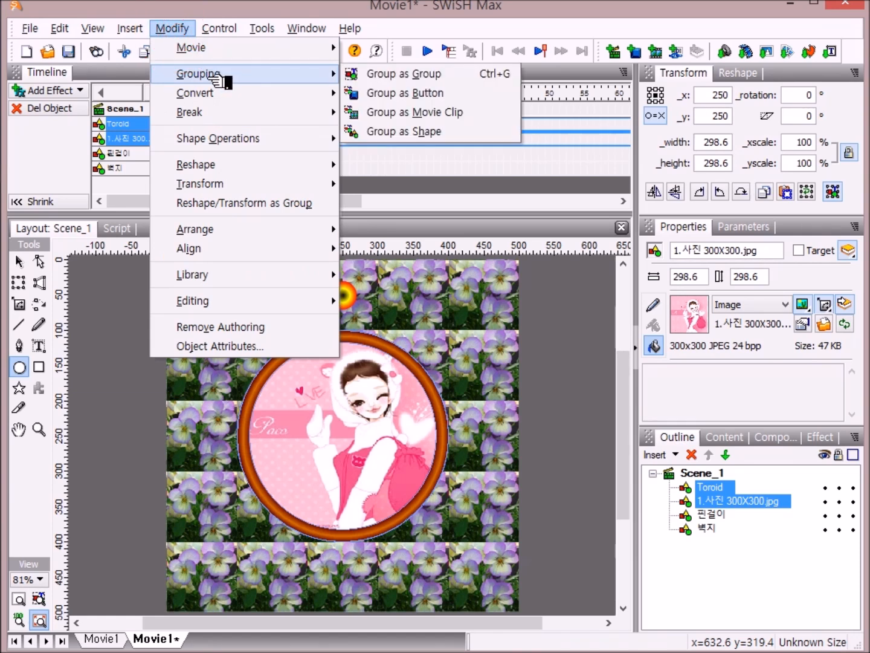
click(414, 79)
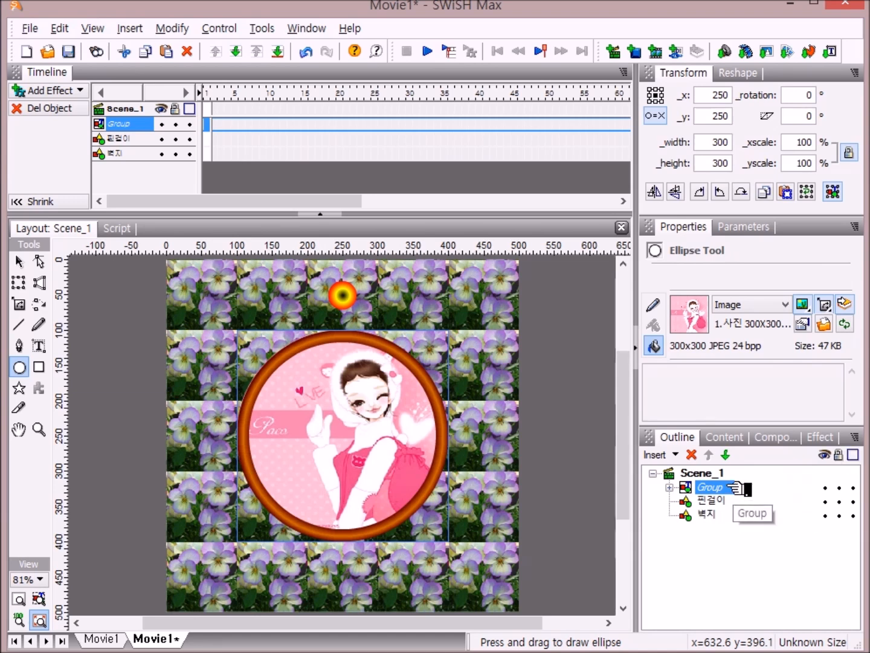
Step: Duplicate the framed photo group three times
click(20, 262)
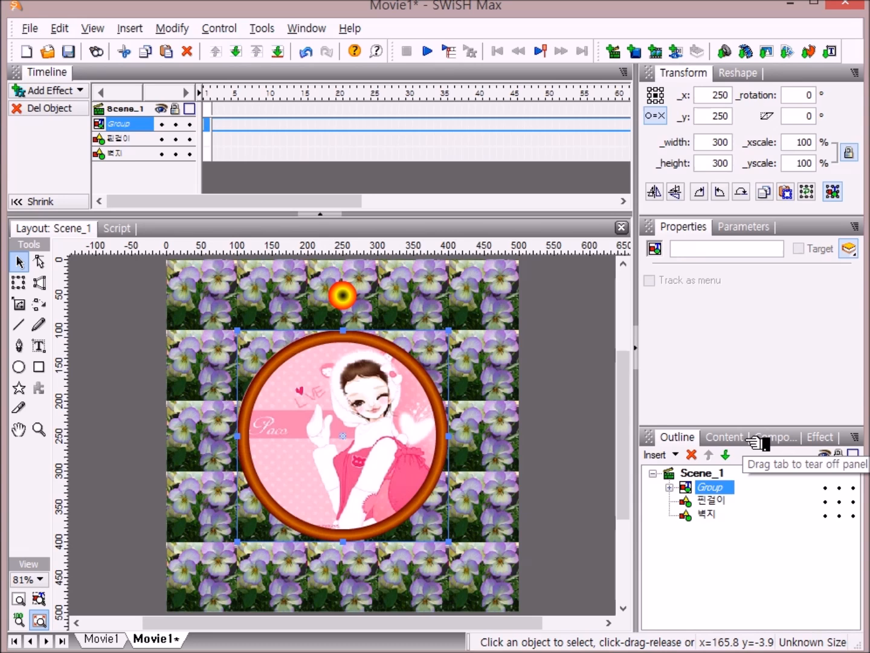
key(ctrl+d)
key(ctrl+d)
key(ctrl+d)
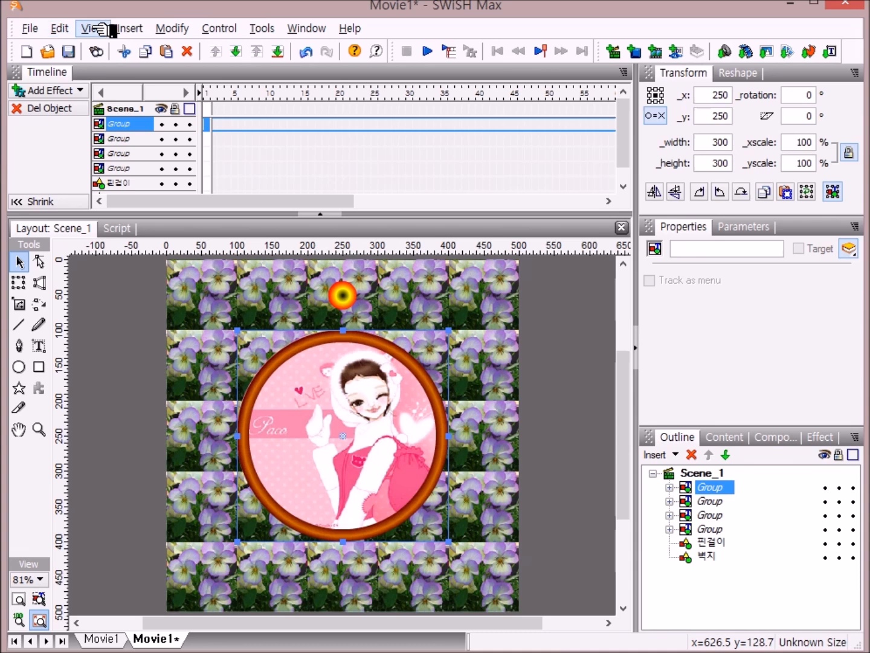
Step: Center the topmost framed photo group horizontally and vertically on the stage
click(306, 29)
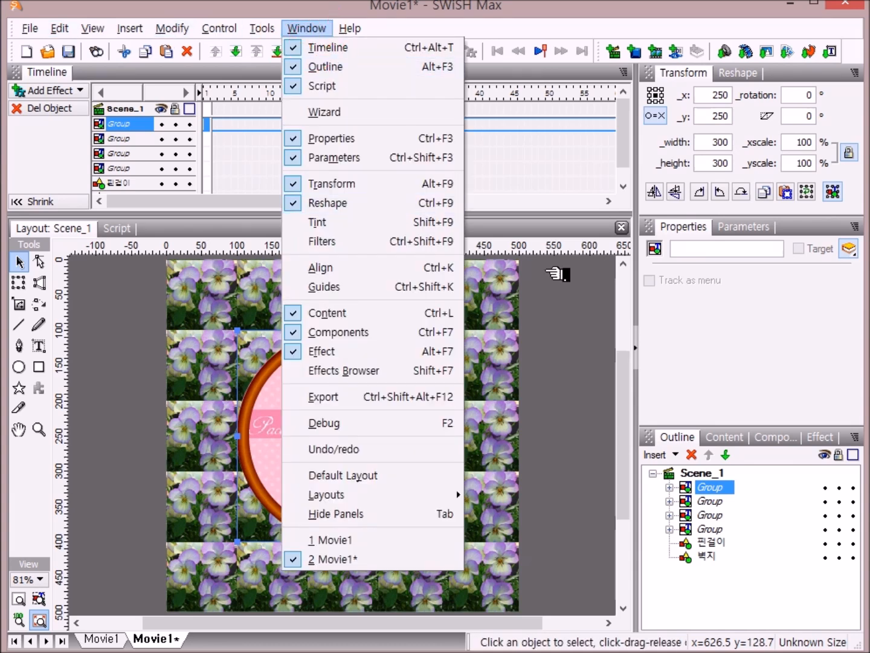
click(356, 274)
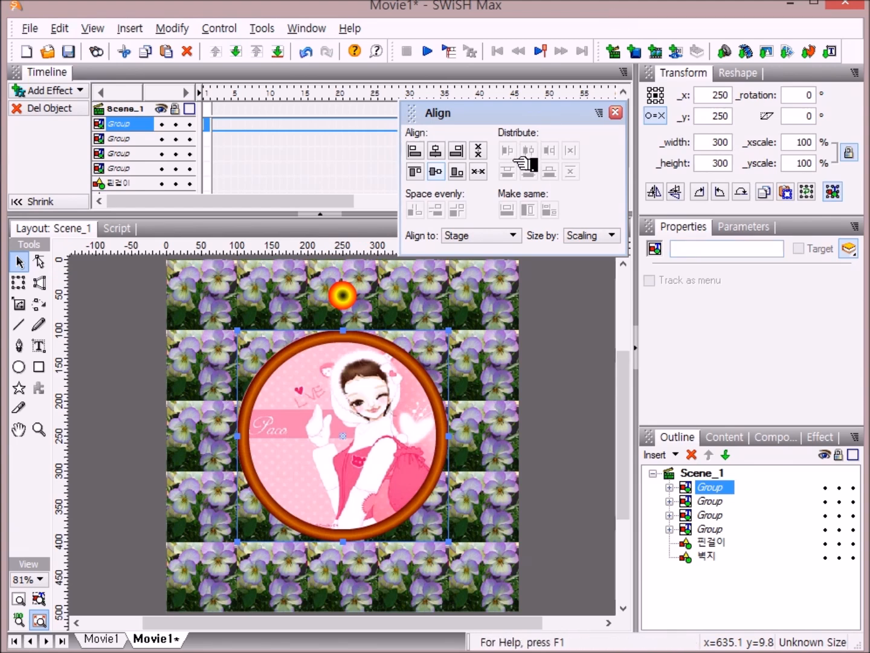
click(440, 151)
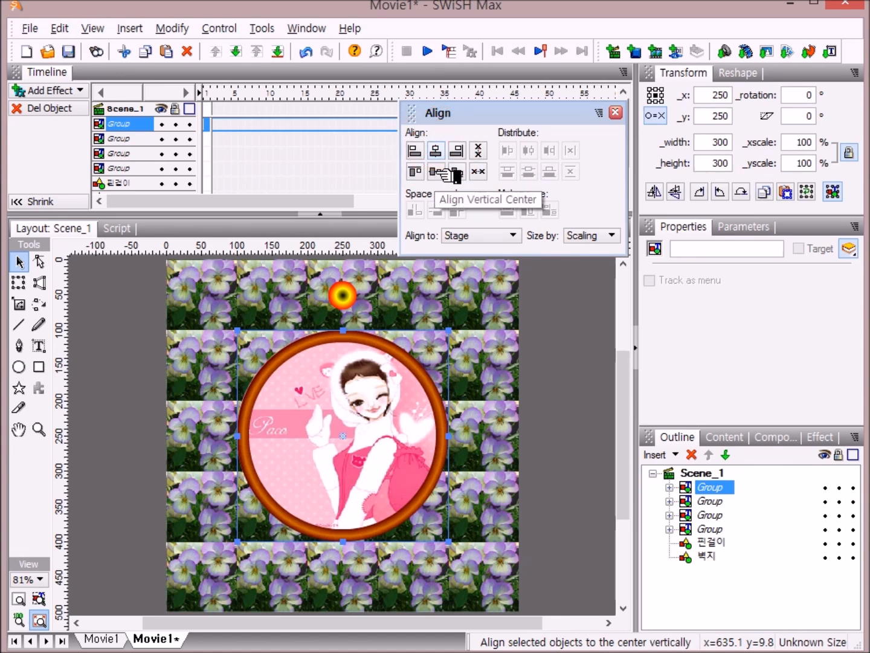
click(436, 172)
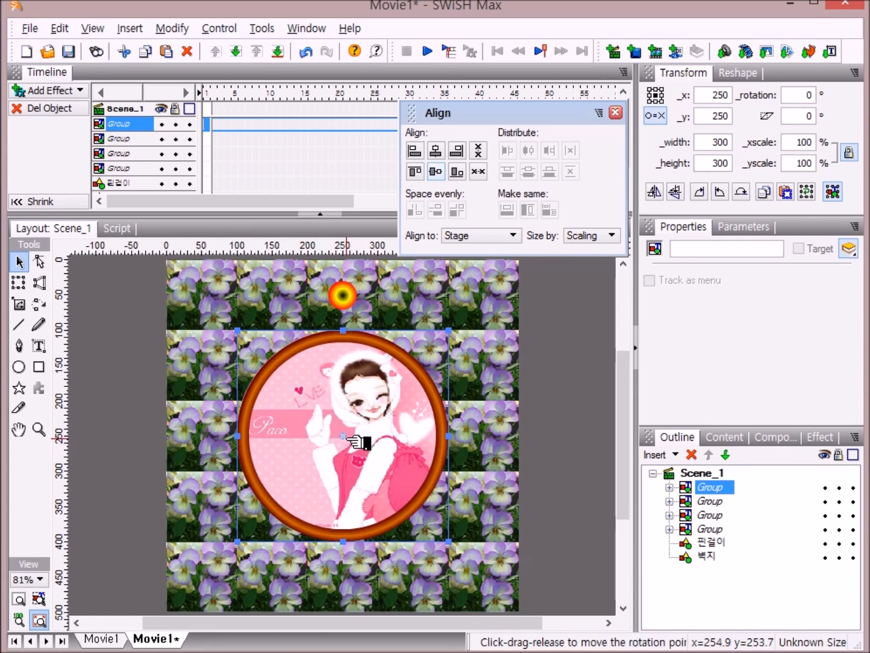
click(616, 112)
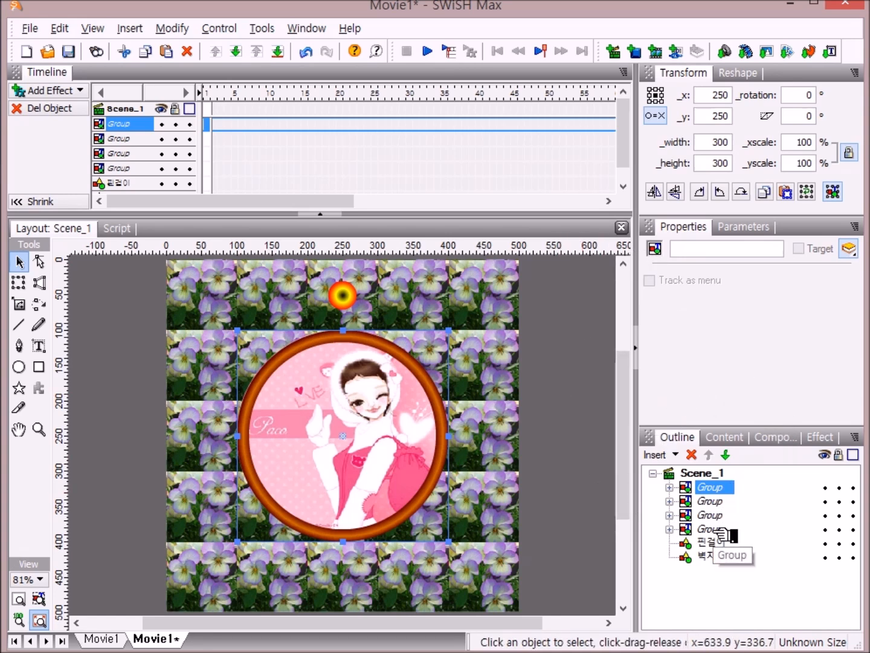
Step: Rename the lowest framed photo group 1사진 and the one above it 2사진
click(711, 530)
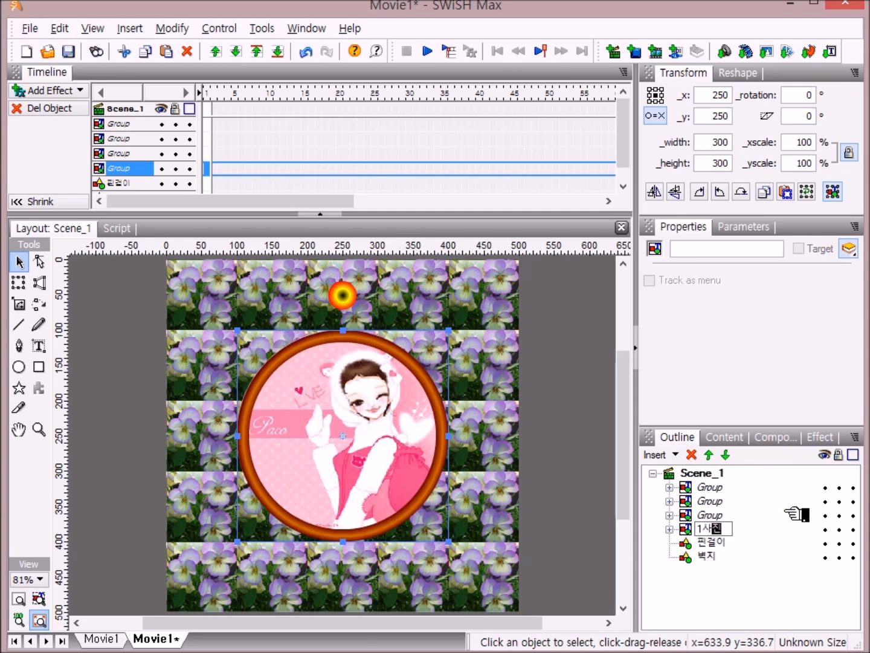
click(710, 515)
click(712, 516)
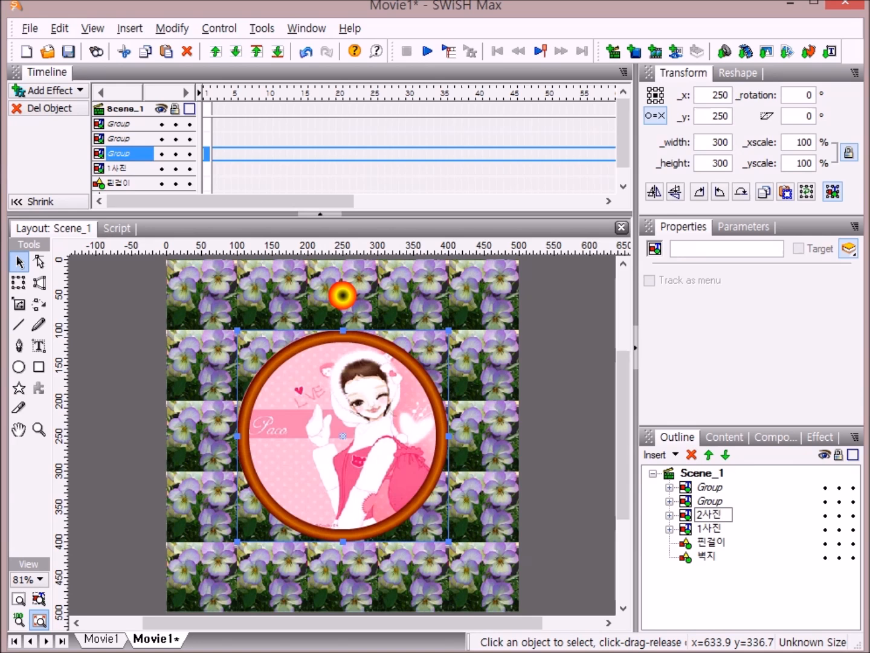
text(2사진)
key(Return)
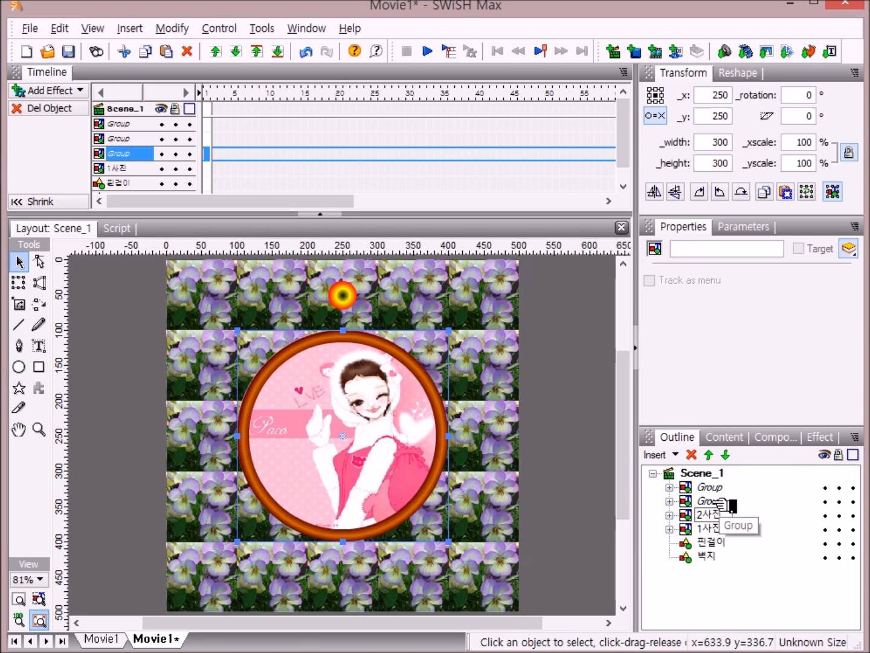
Step: Rename the remaining two framed photo groups 3사진 and, for the topmost one, 4사지
click(712, 501)
click(709, 501)
text(3)
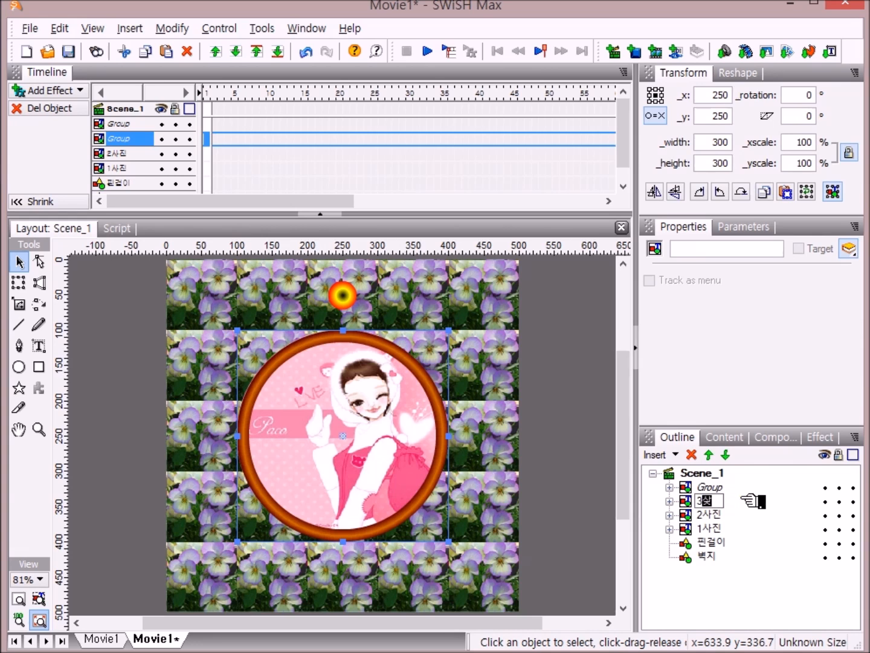
text(사진)
key(Return)
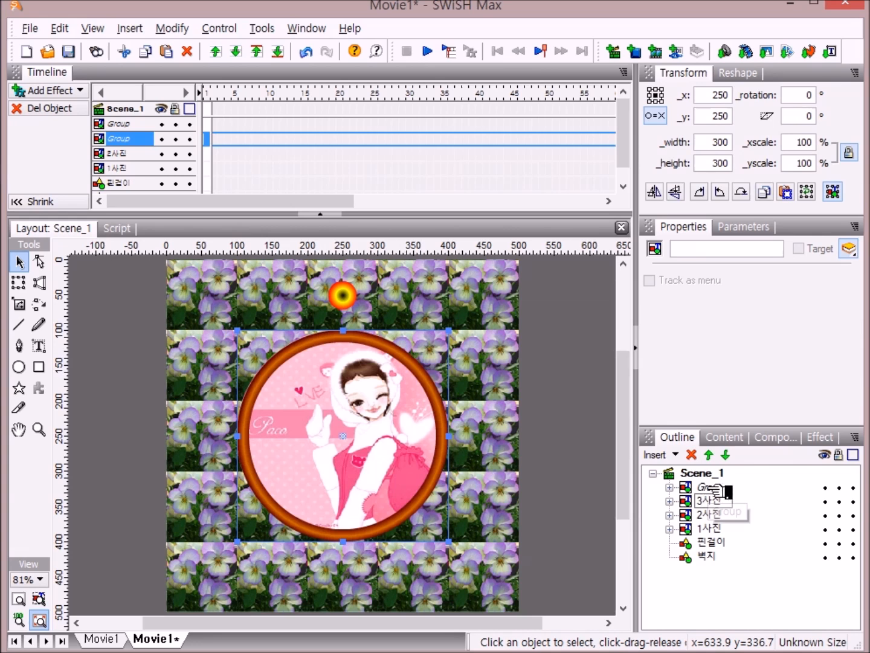
click(706, 487)
click(709, 489)
text(4사지)
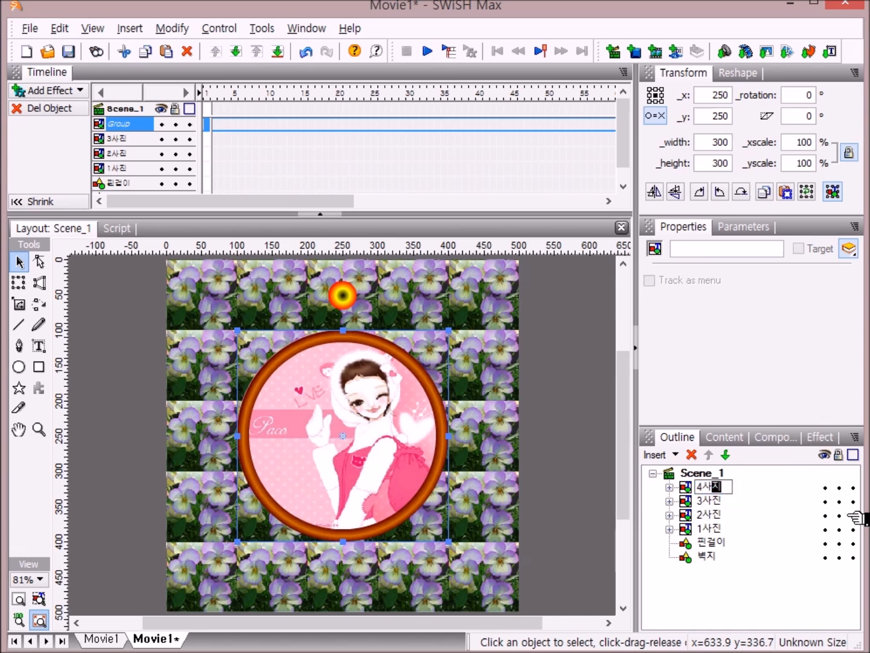
key(Return)
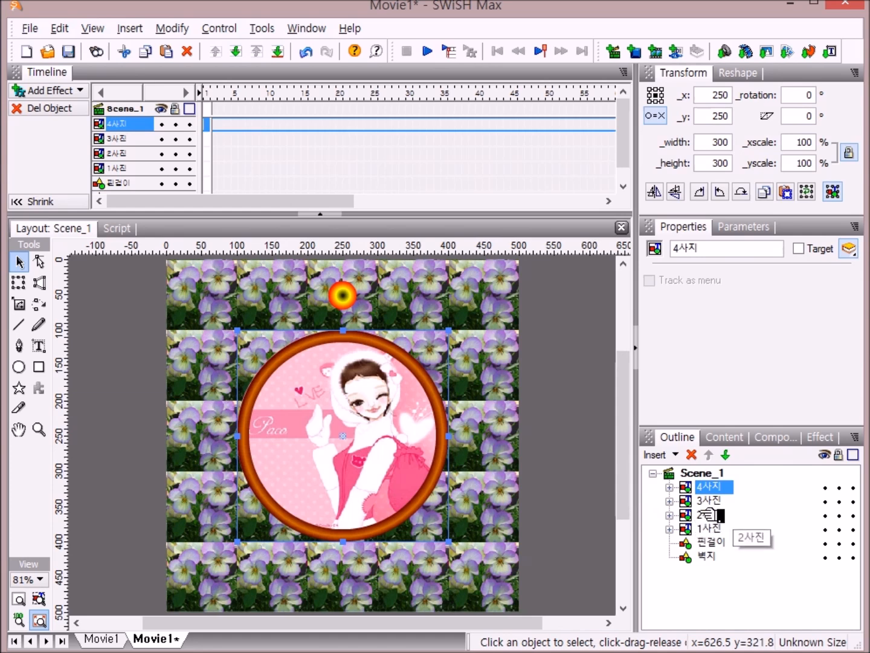
Step: Replace the image inside the 2사진 group with 2.사진 300X300.jpg
click(670, 515)
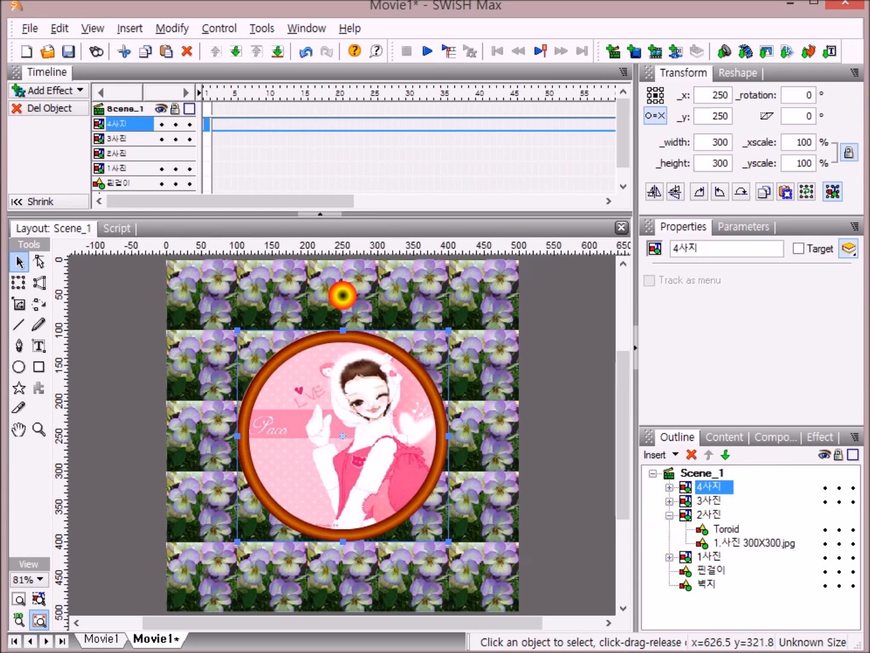
click(738, 542)
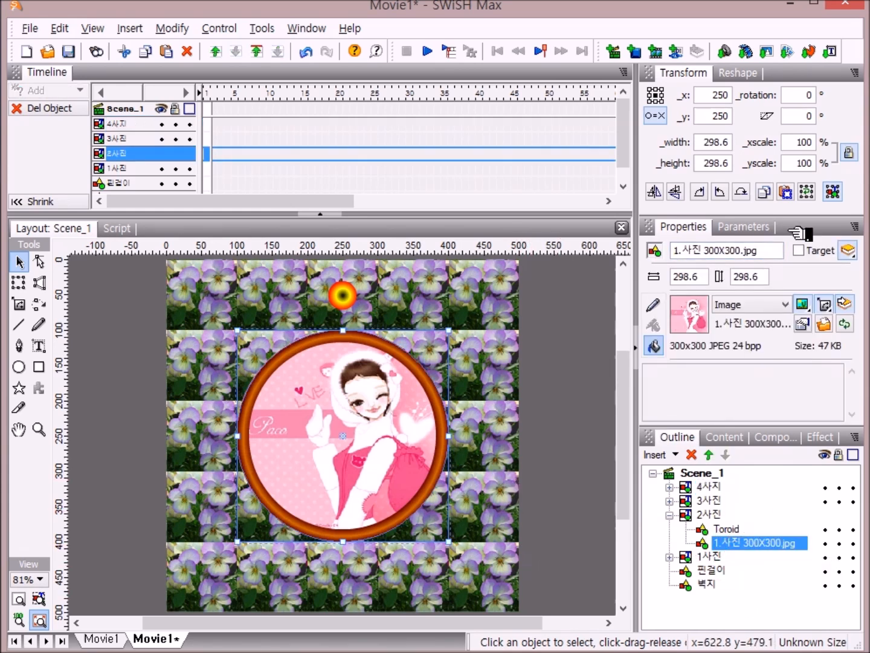
click(824, 325)
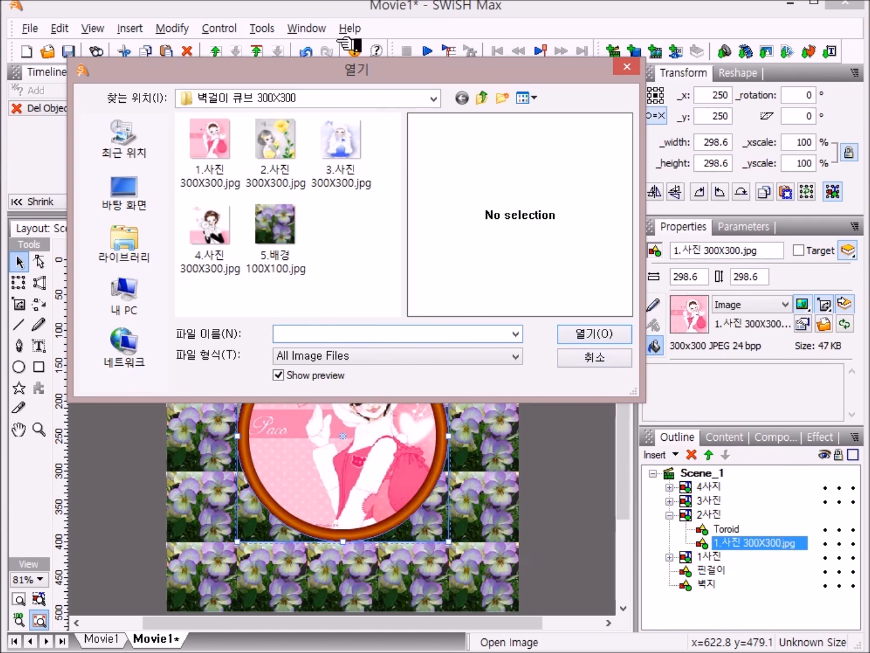
double_click(273, 146)
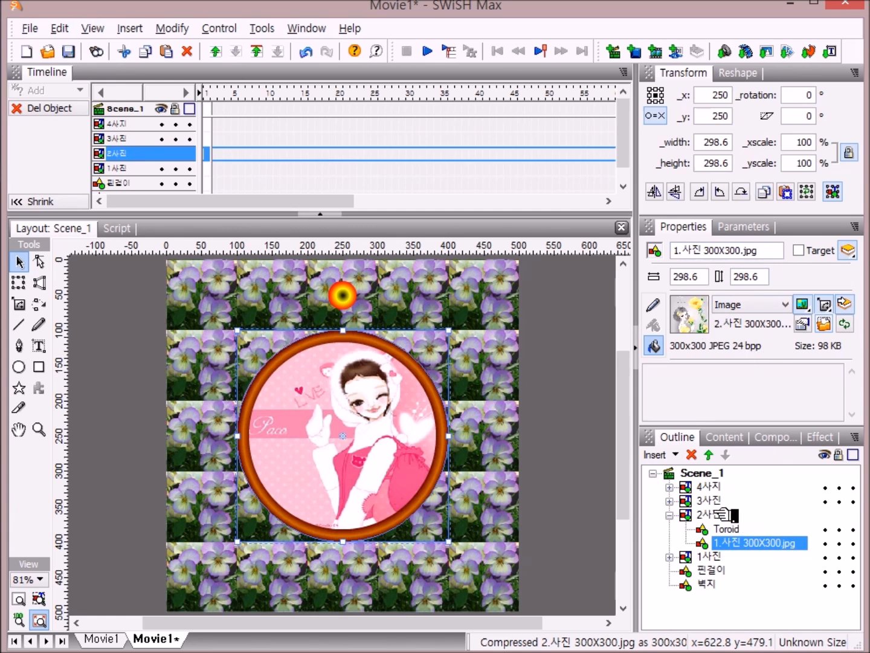
click(670, 516)
Step: Replace the image inside the 3사진 group with 3.사진 300X300.jpg
mouse_move(676, 515)
mouse_down()
mouse_move(704, 506)
mouse_move(676, 504)
mouse_up()
click(669, 501)
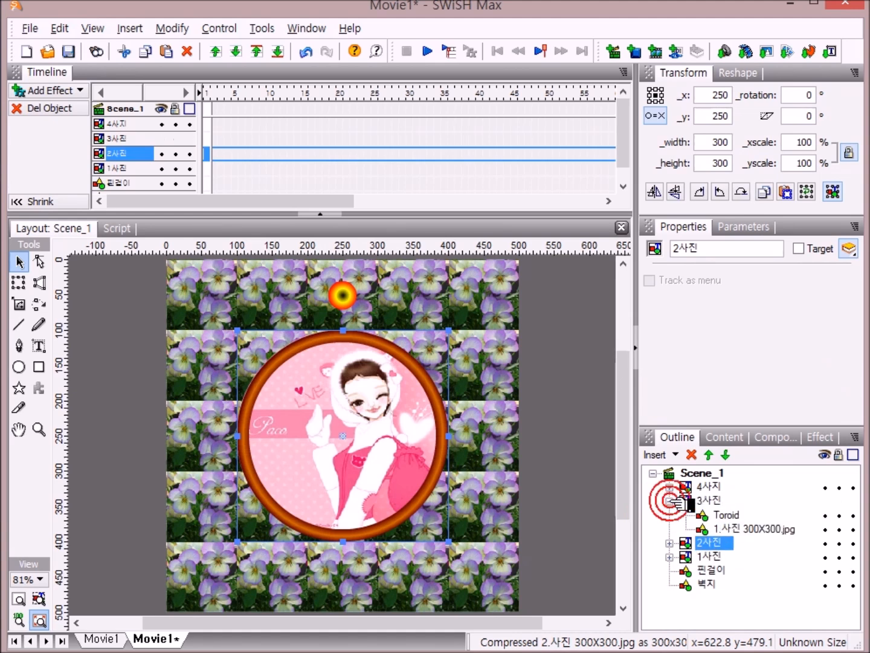
click(730, 528)
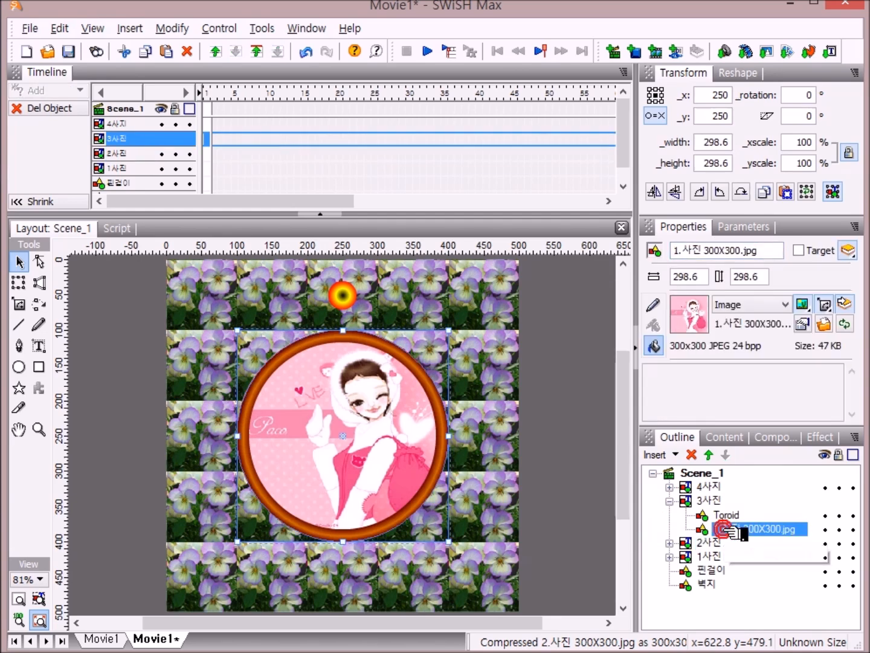
click(832, 325)
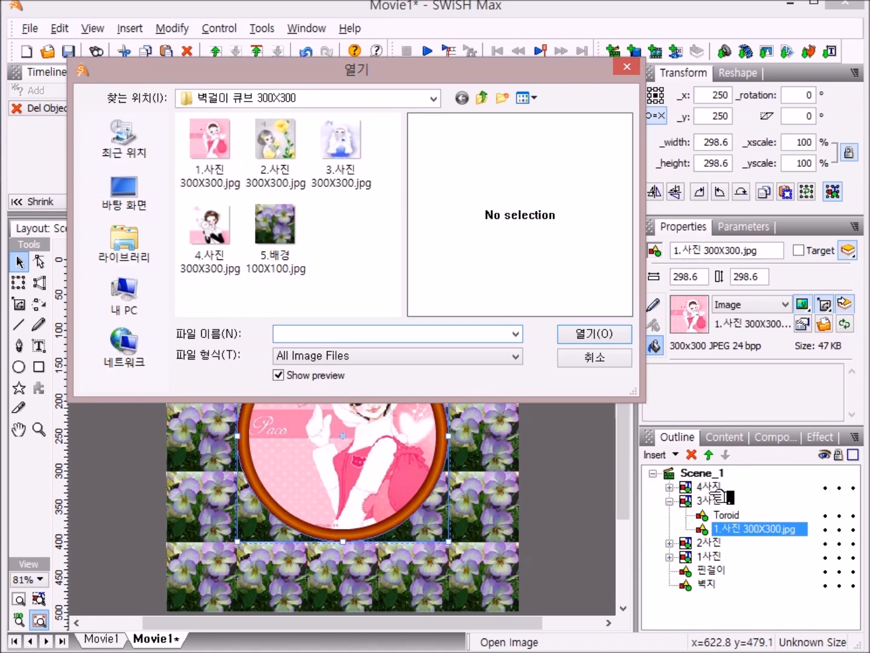
double_click(365, 154)
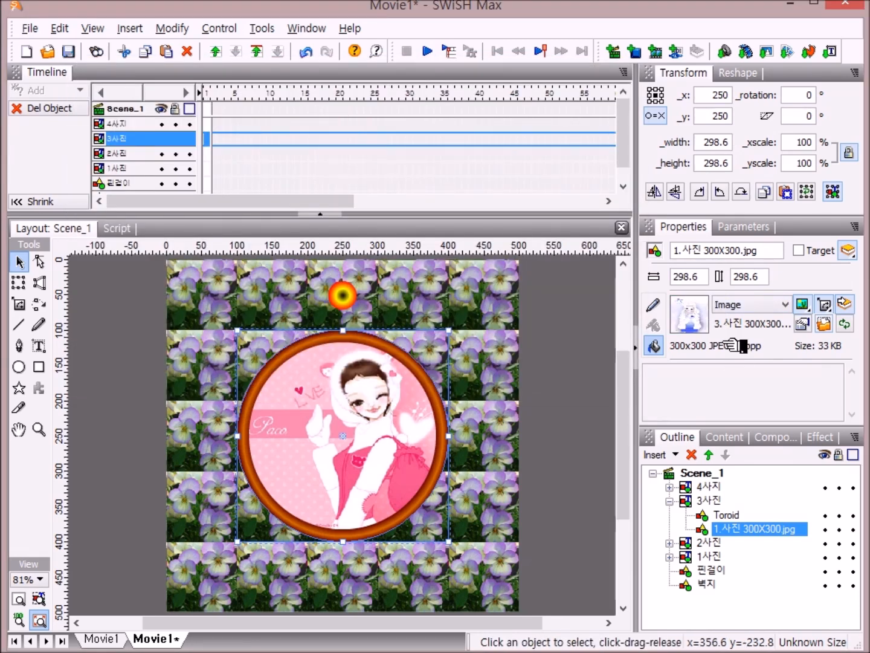
click(668, 501)
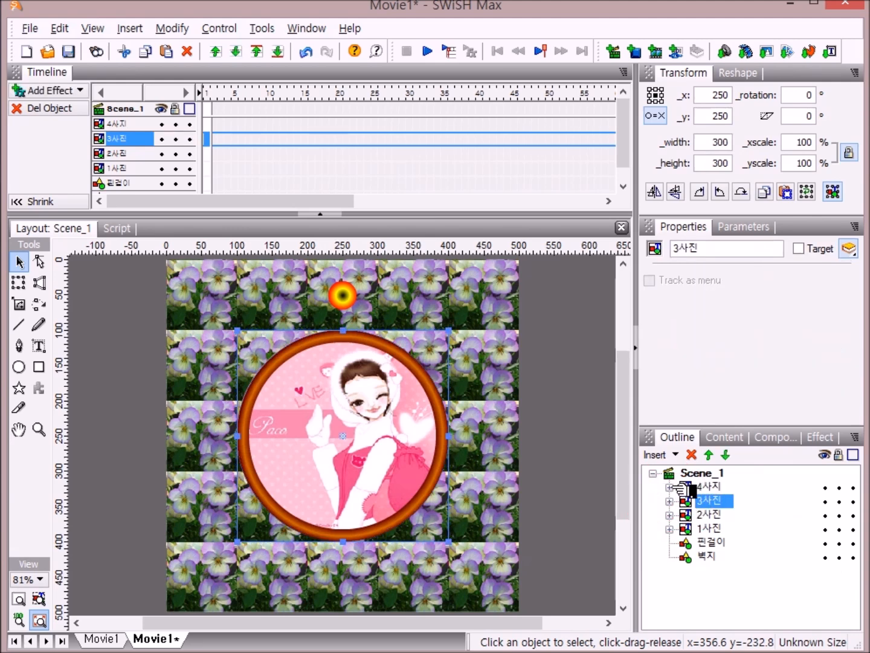
Step: Replace the image inside the 4사지 group with 4.사진 300X300.jpg
click(670, 487)
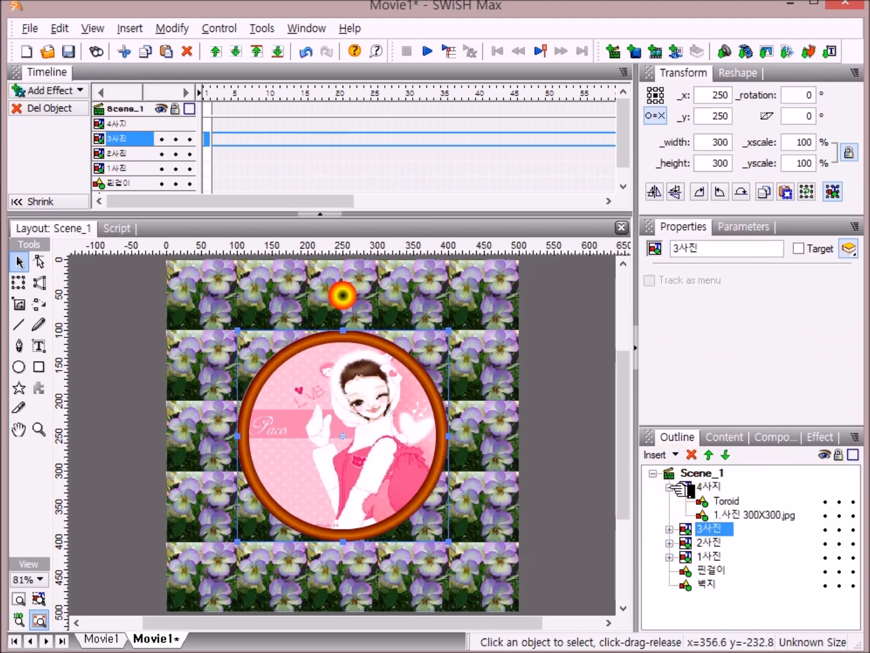
click(716, 514)
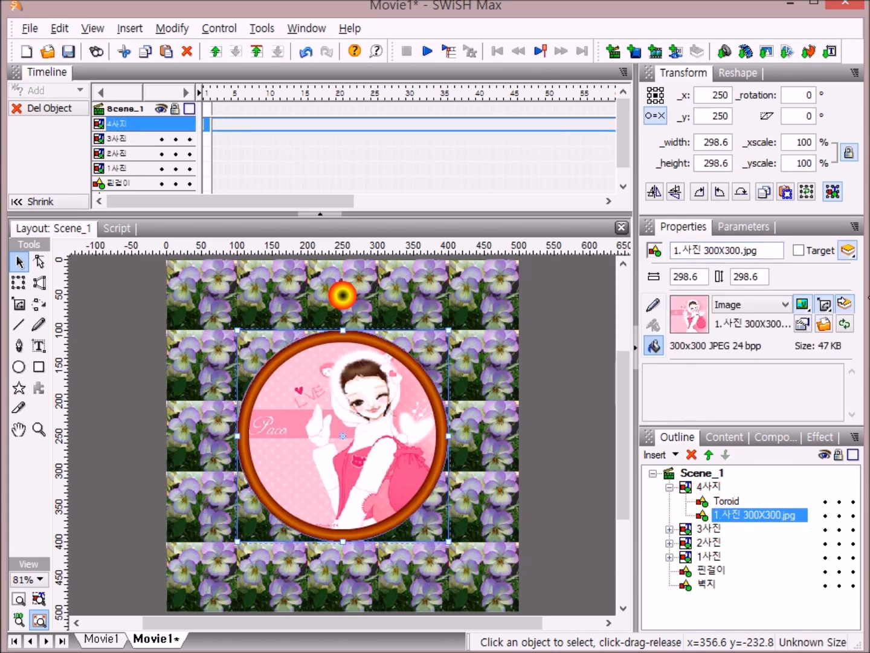
click(825, 305)
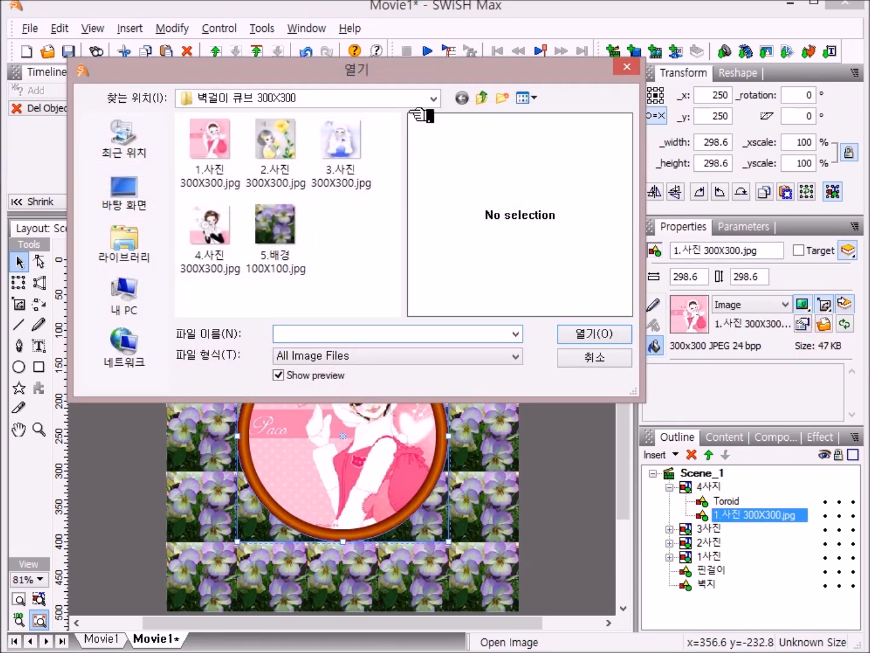
double_click(209, 226)
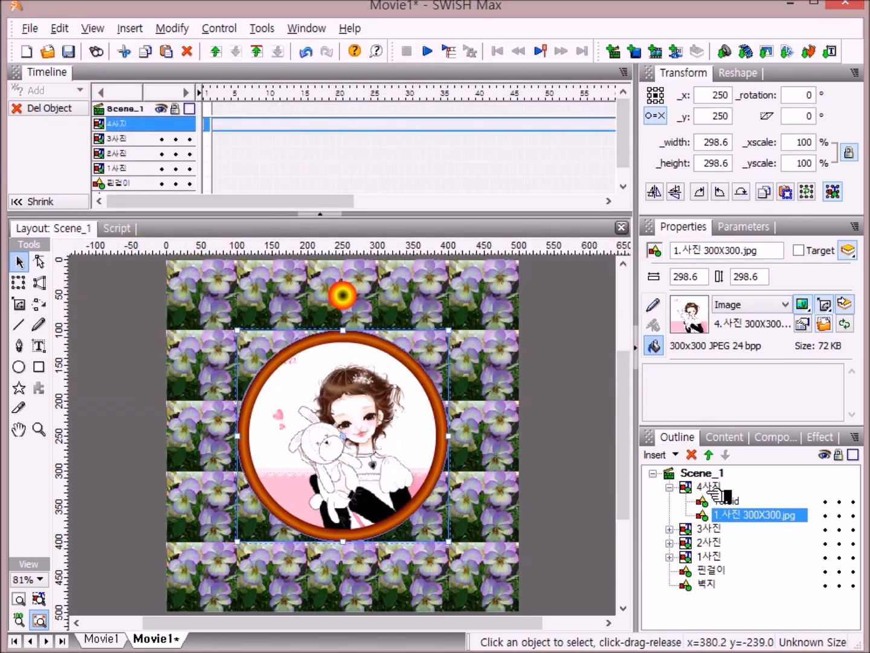
click(671, 487)
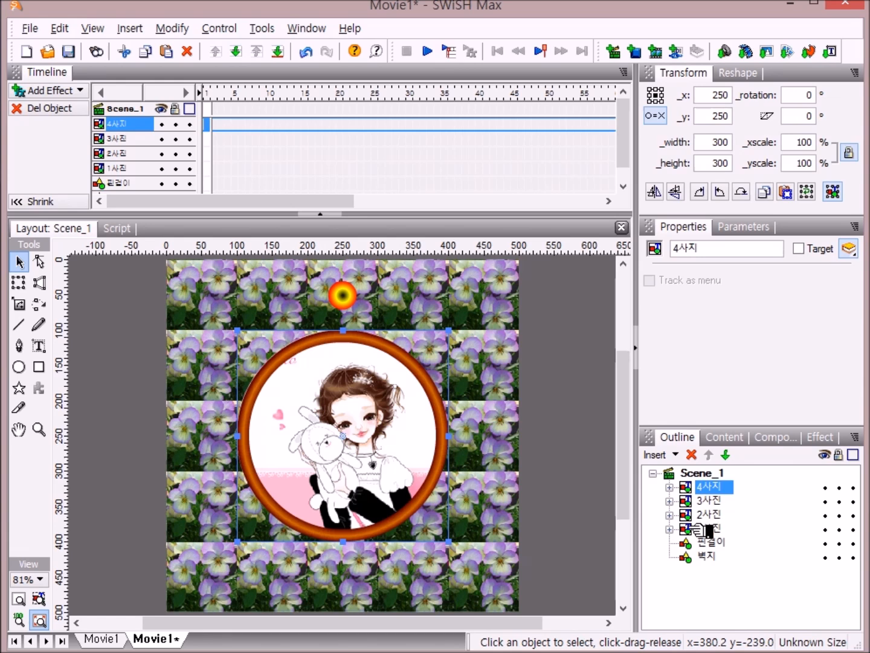
Step: Group the four framed photo groups as a movie clip and name it 액자
shift+click(696, 530)
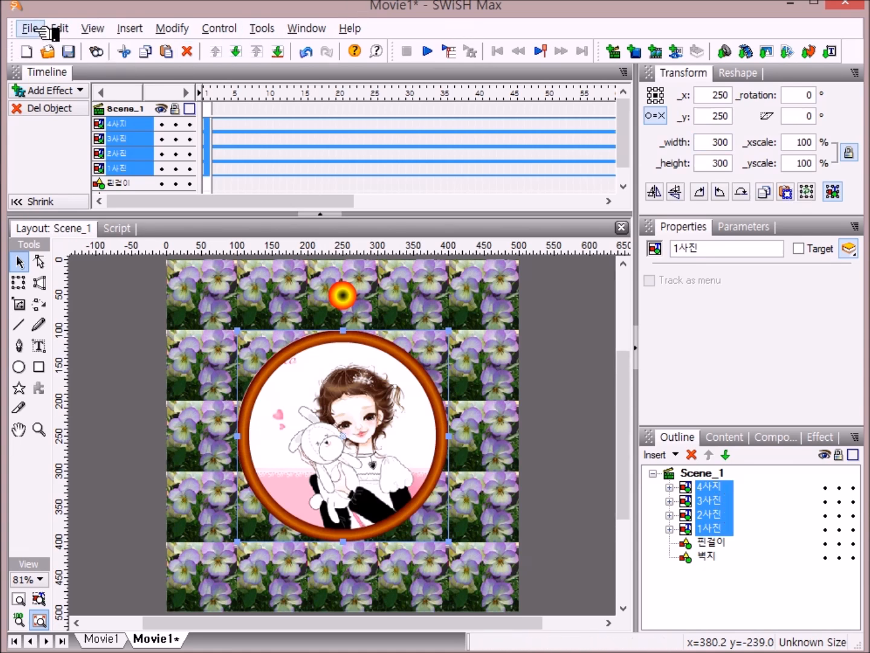
click(173, 28)
mouse_move(219, 74)
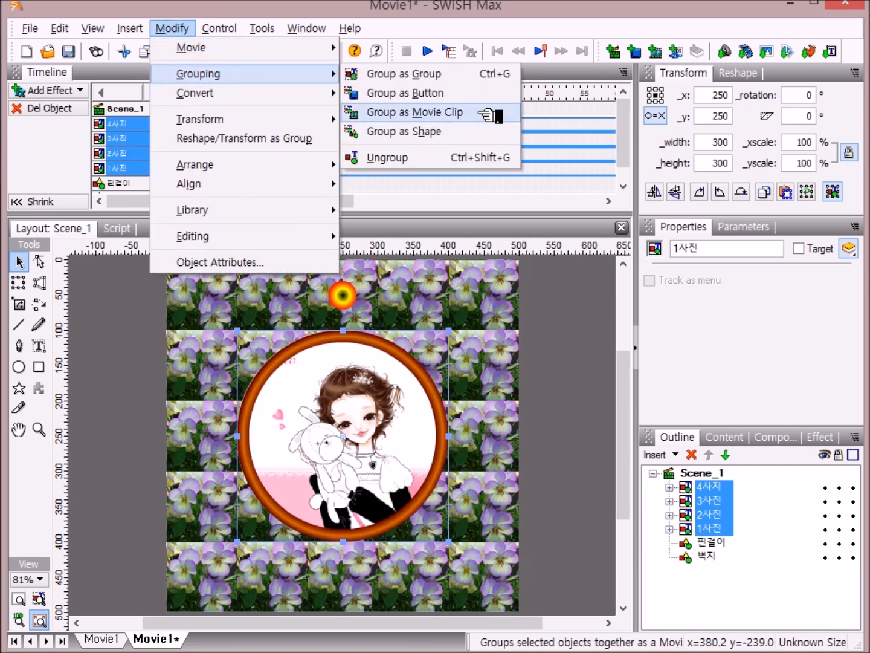
click(415, 113)
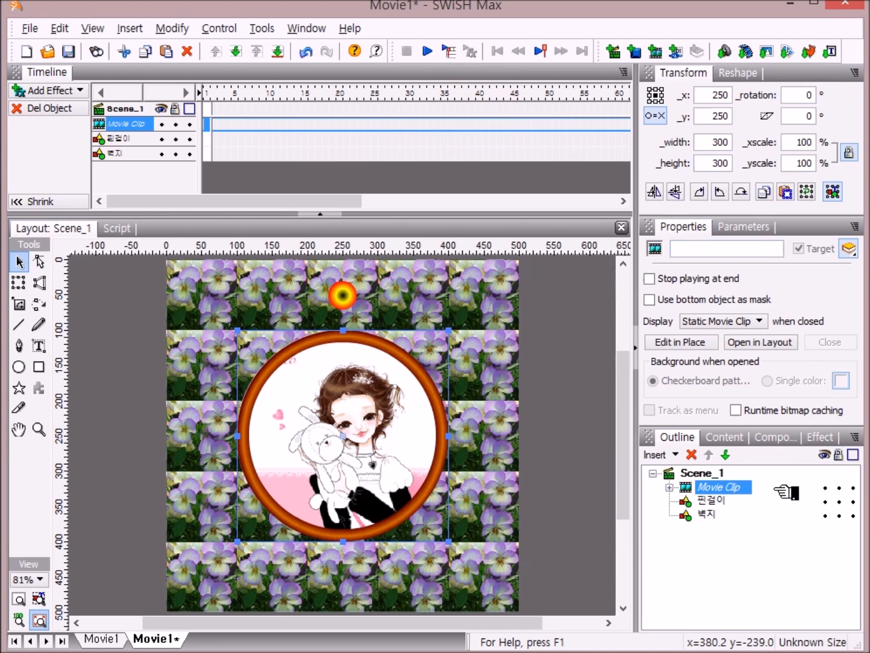
click(732, 487)
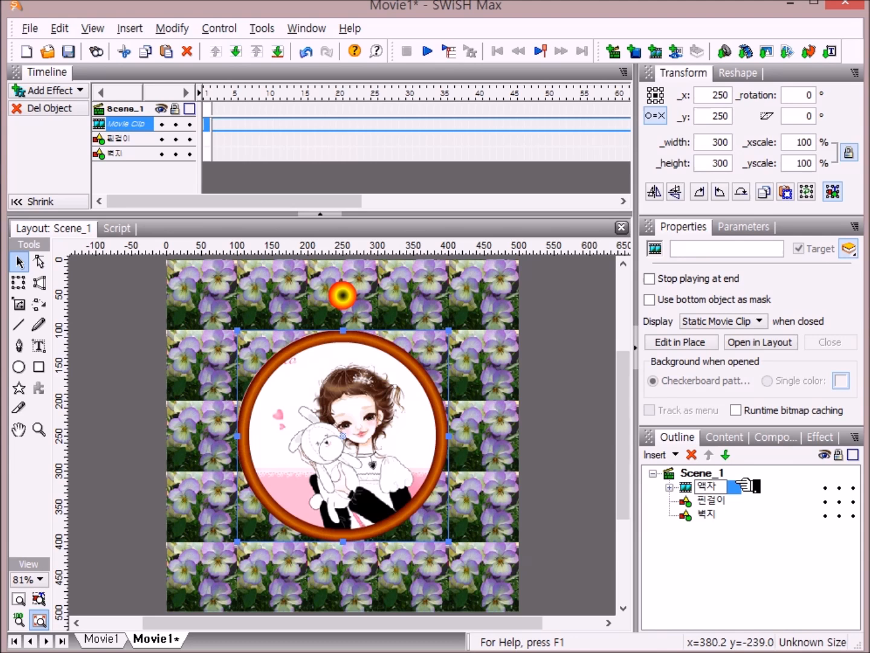
key(Return)
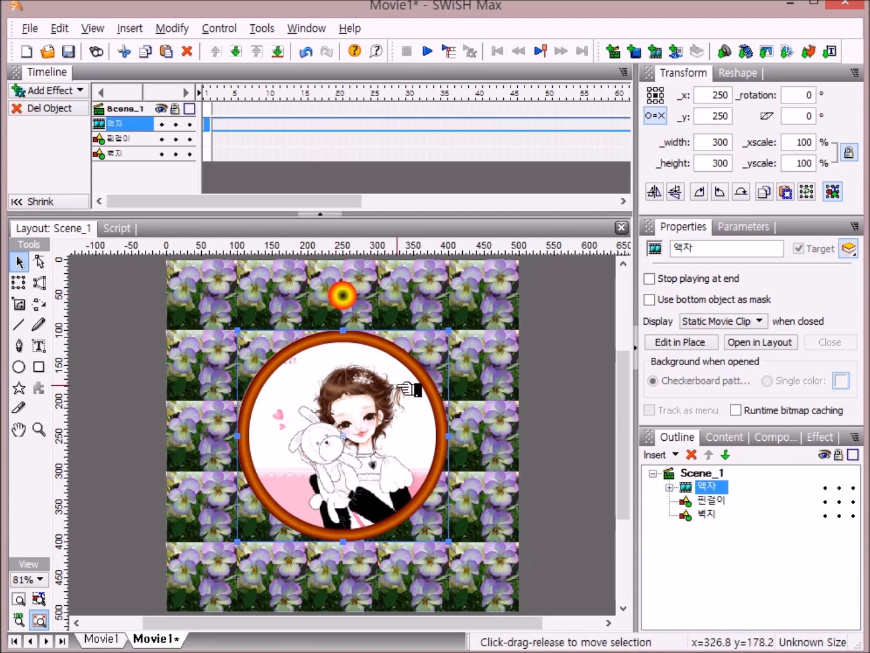
Step: Draw a solid light-blue ellipse, about 41 wide and 74 high, in the scene between the pin and the frame's upper edge
click(703, 473)
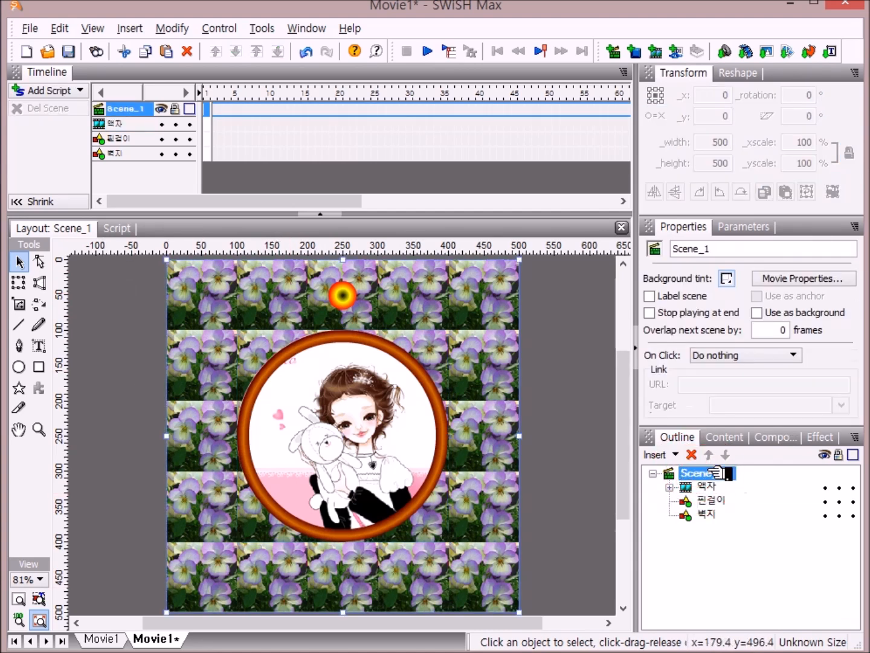
click(315, 28)
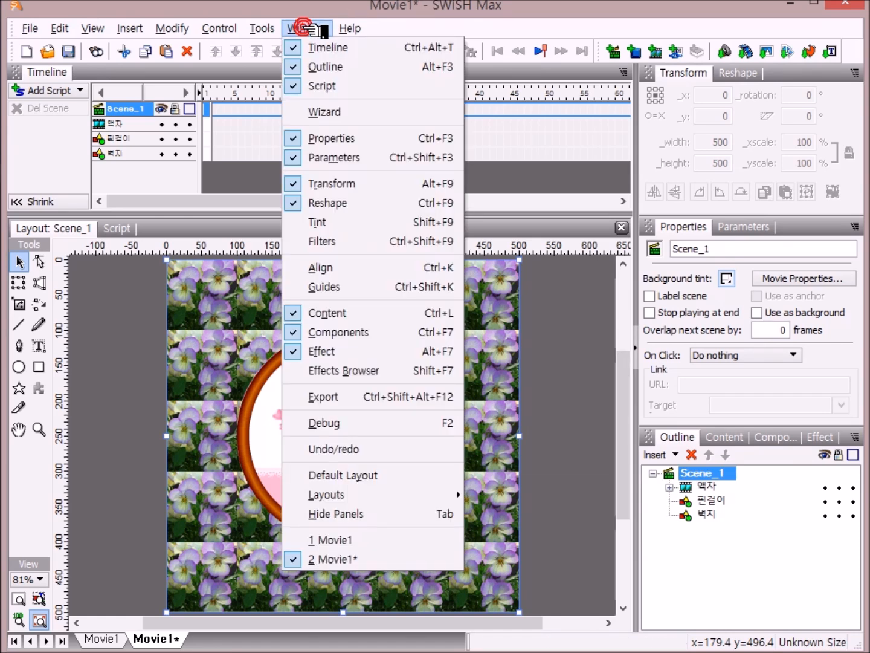
click(396, 478)
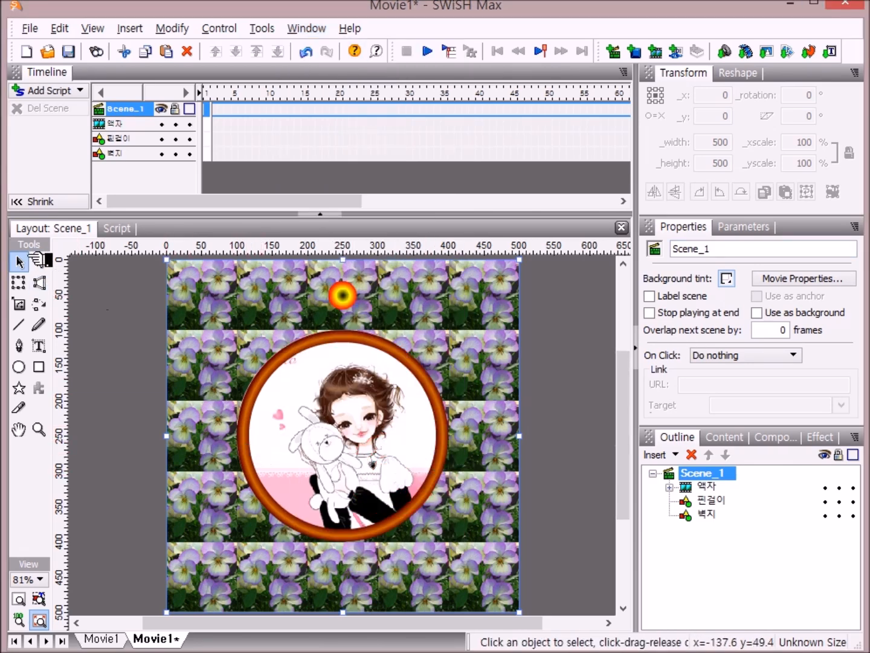
click(19, 367)
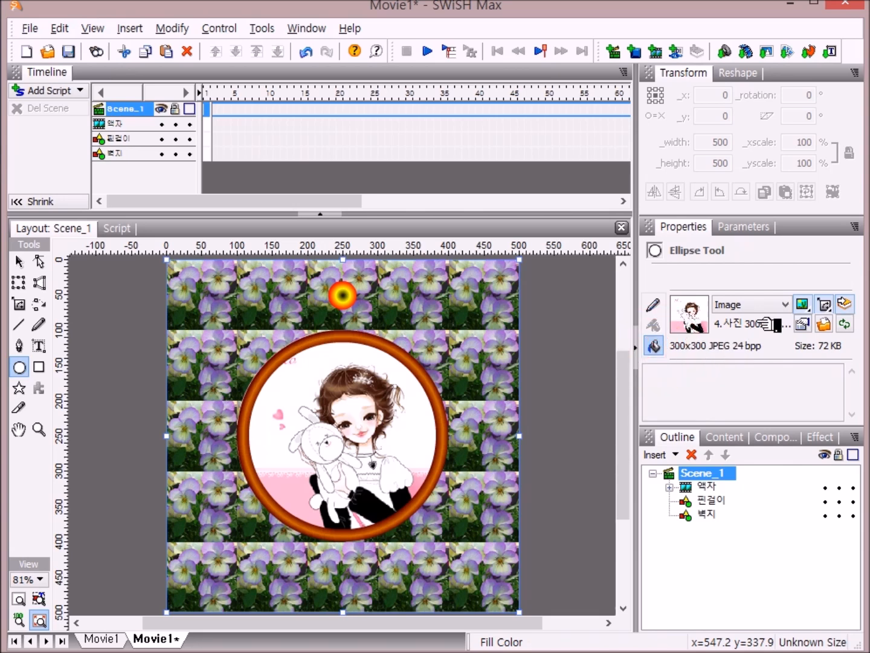
click(798, 306)
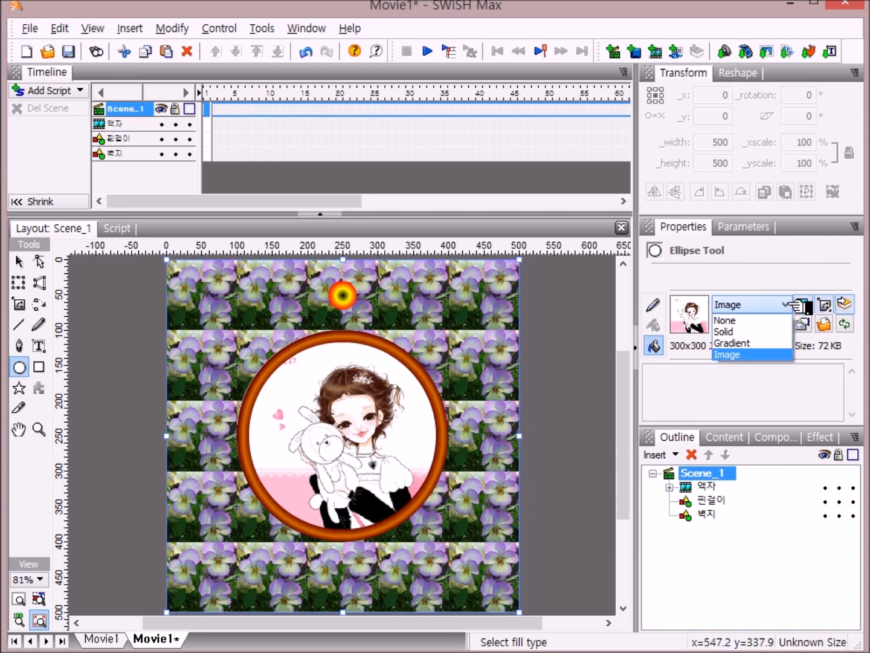
click(760, 332)
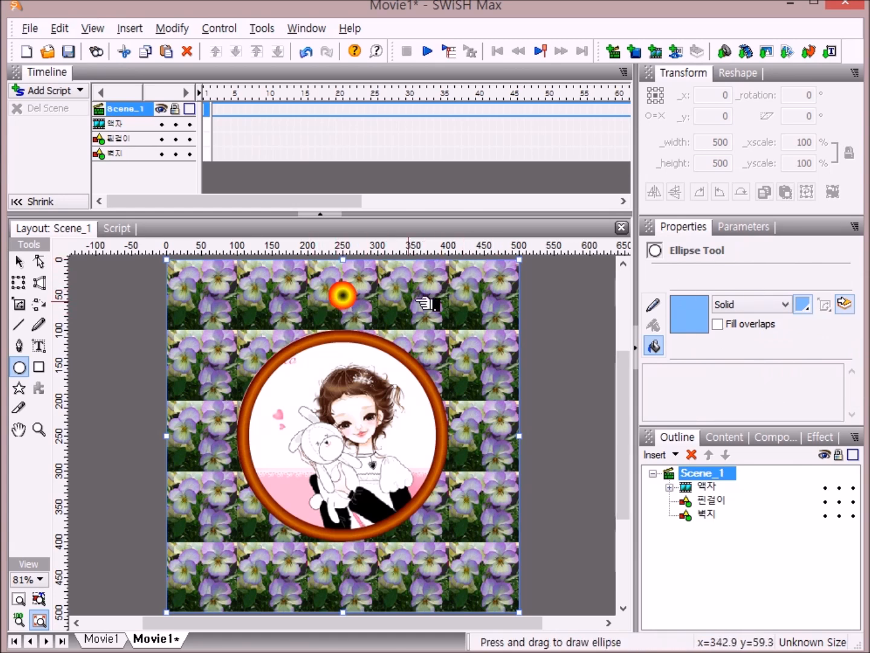
click(312, 290)
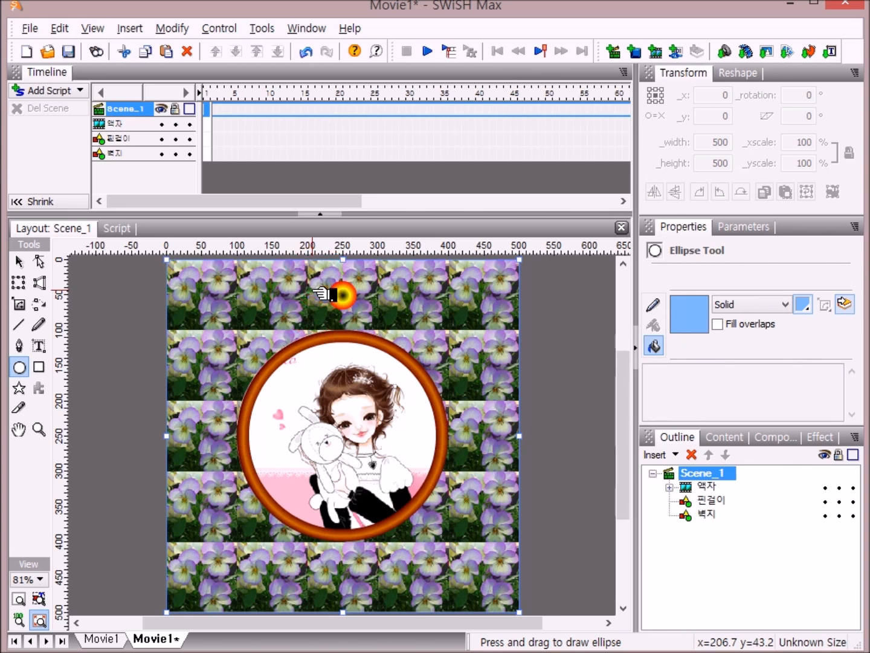
drag(311, 290, 341, 342)
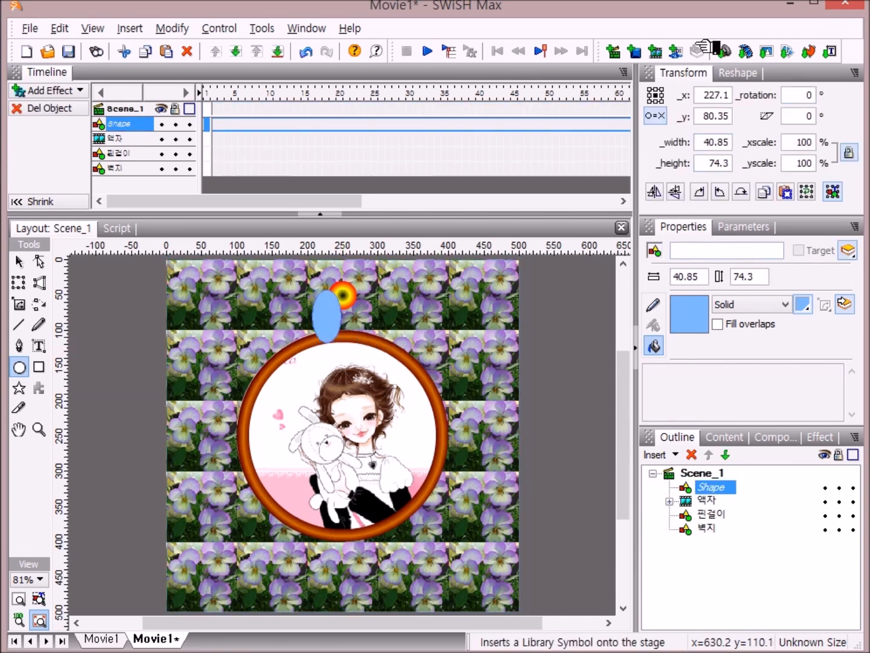
Step: Give the ellipse a solid, continuous yellow outline with a thickness of 4 pixels
click(654, 304)
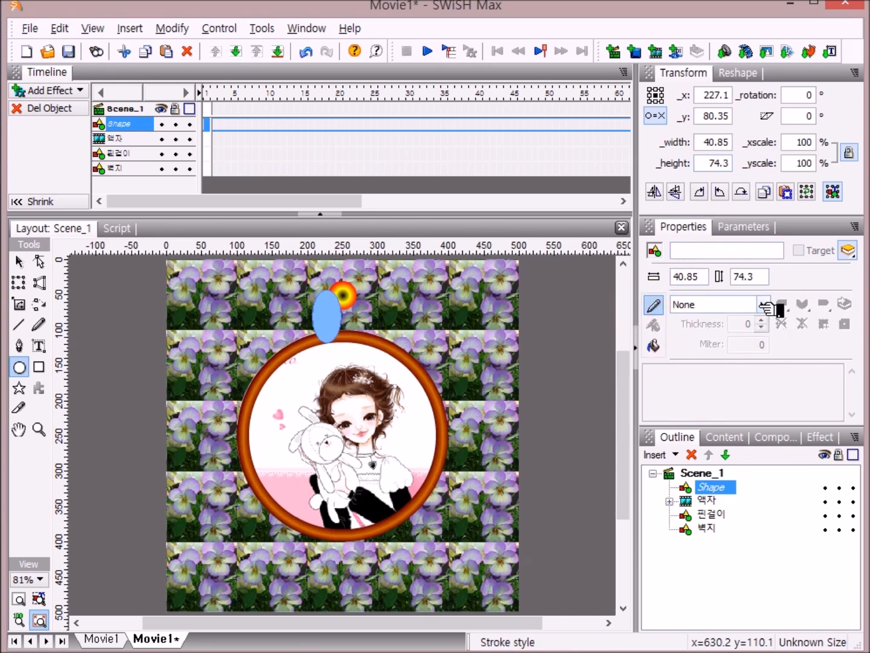
click(763, 304)
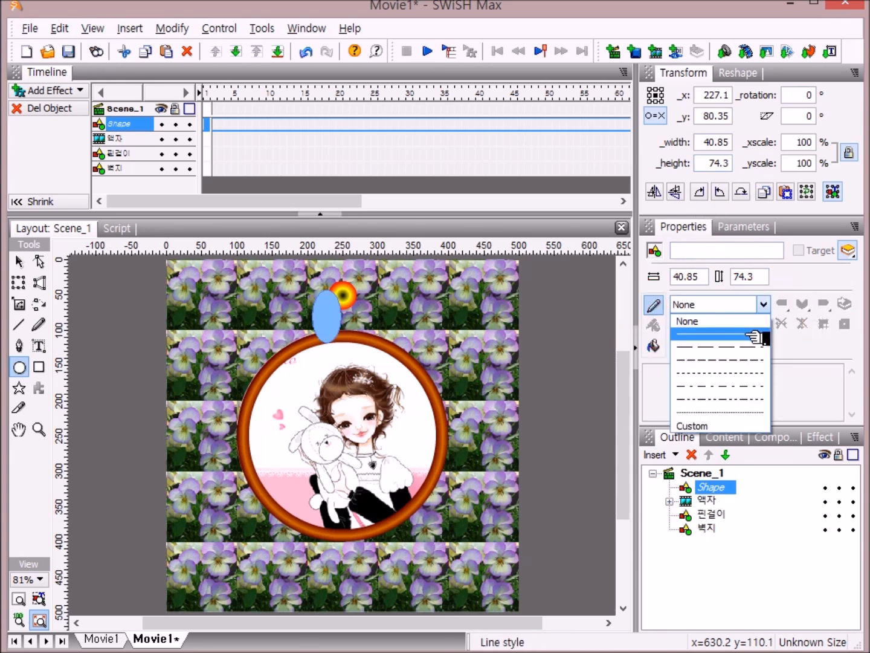
click(754, 335)
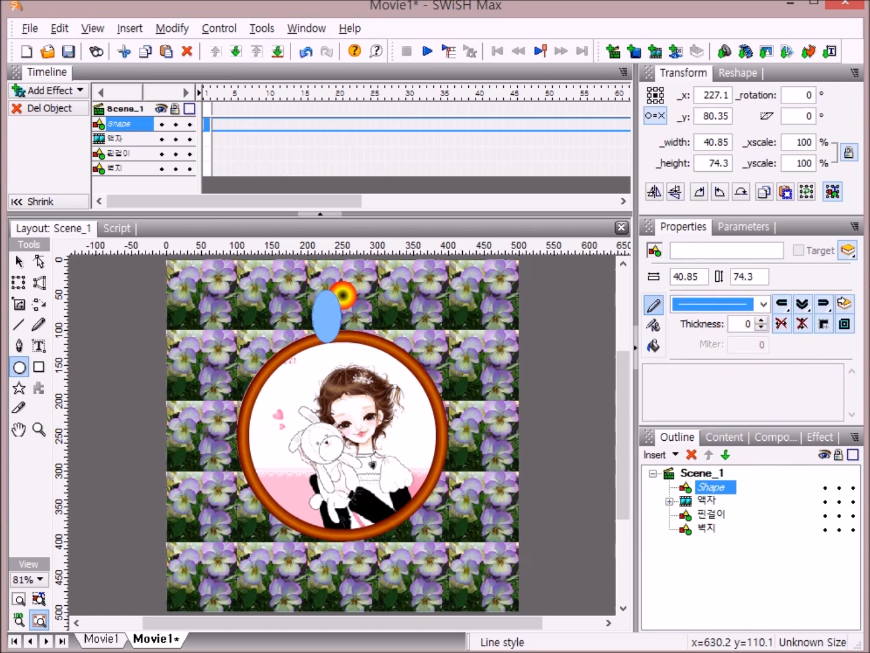
click(749, 324)
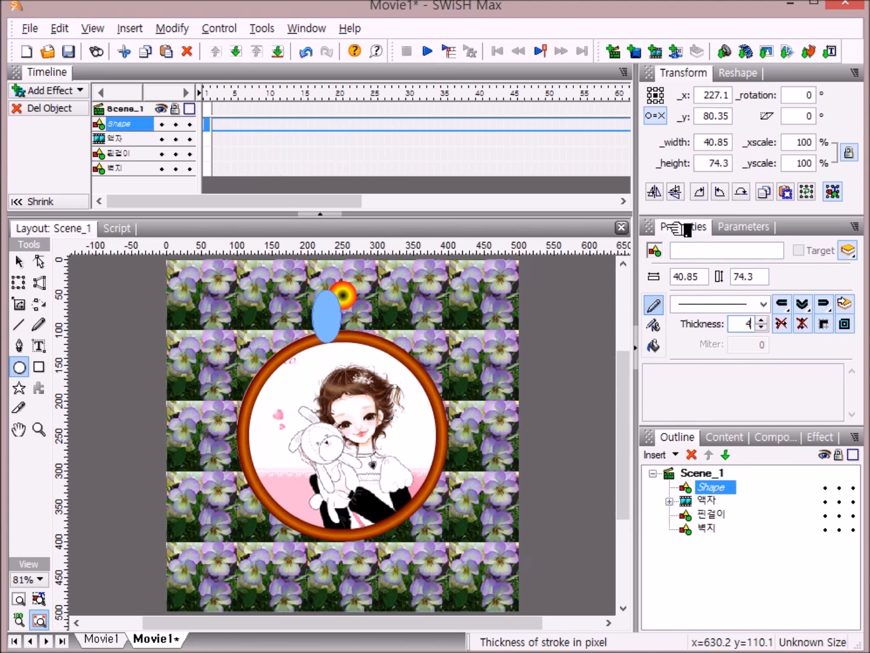
click(654, 324)
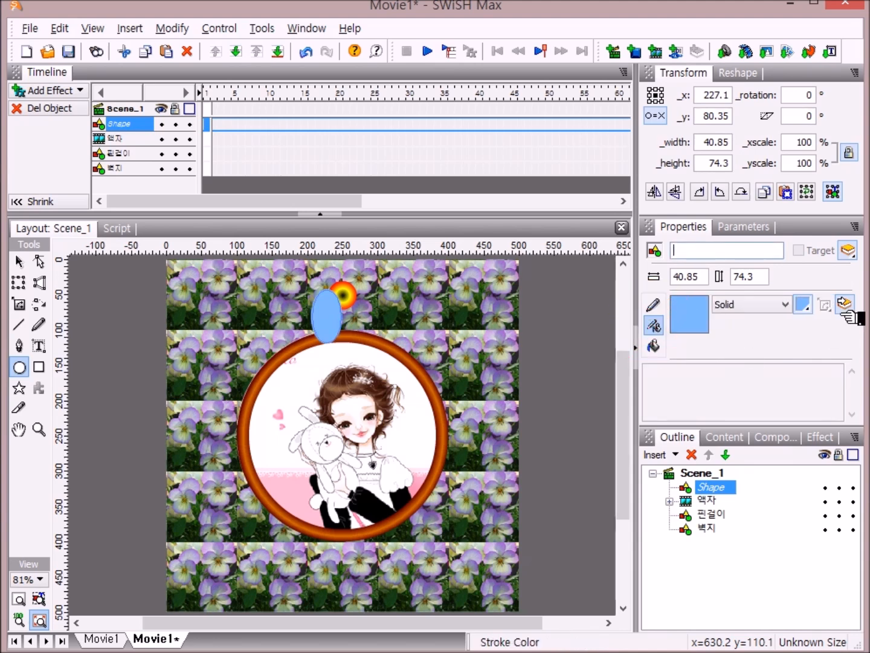
click(804, 305)
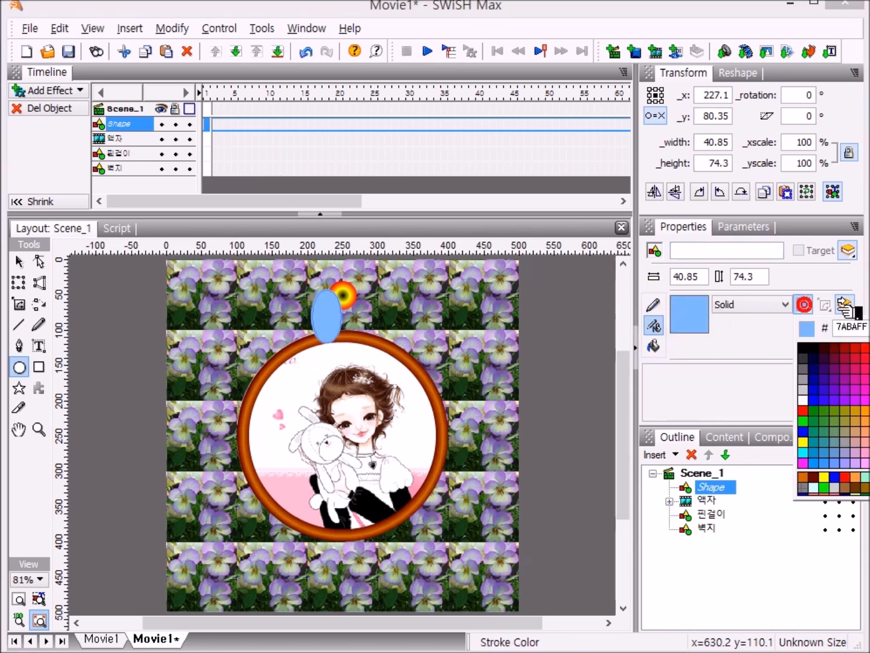
click(804, 443)
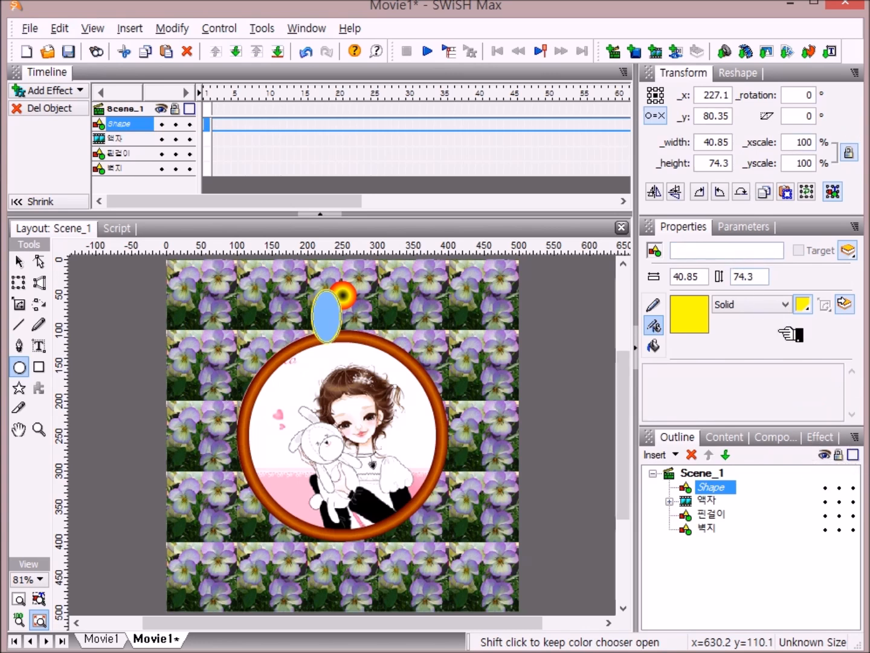
Step: Set the ellipse's fill type to None, keeping only the yellow outline
click(659, 346)
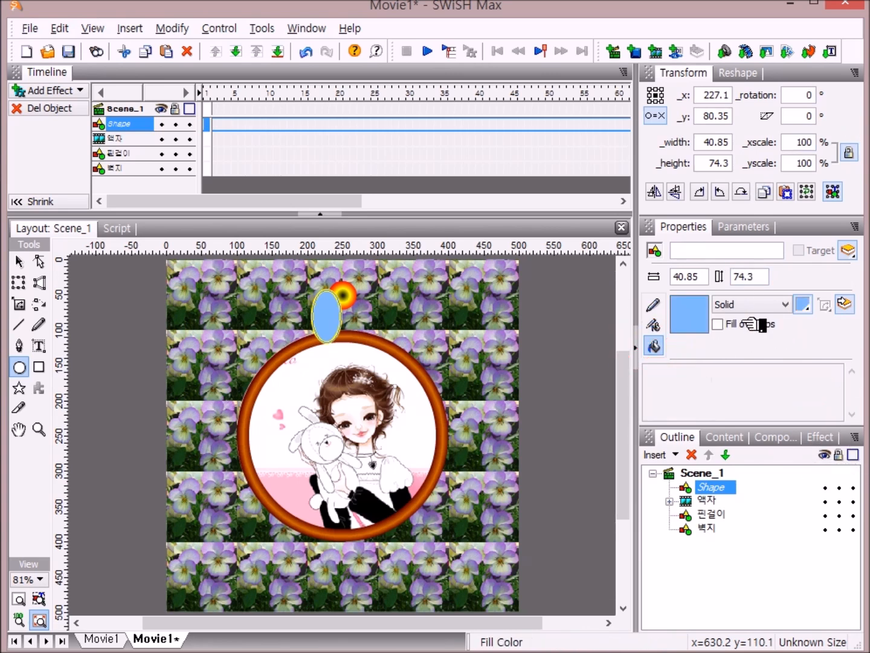
click(786, 304)
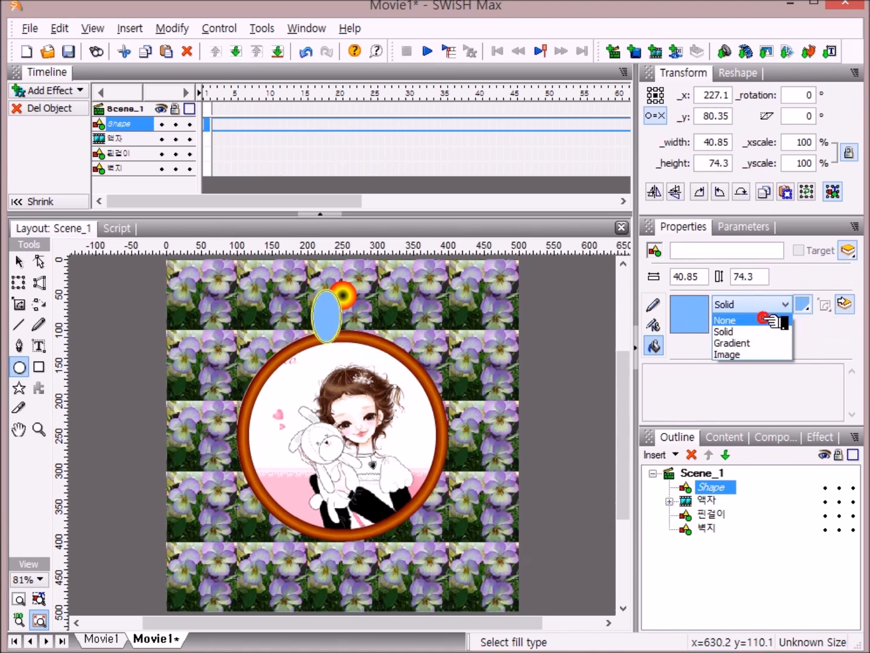
click(767, 319)
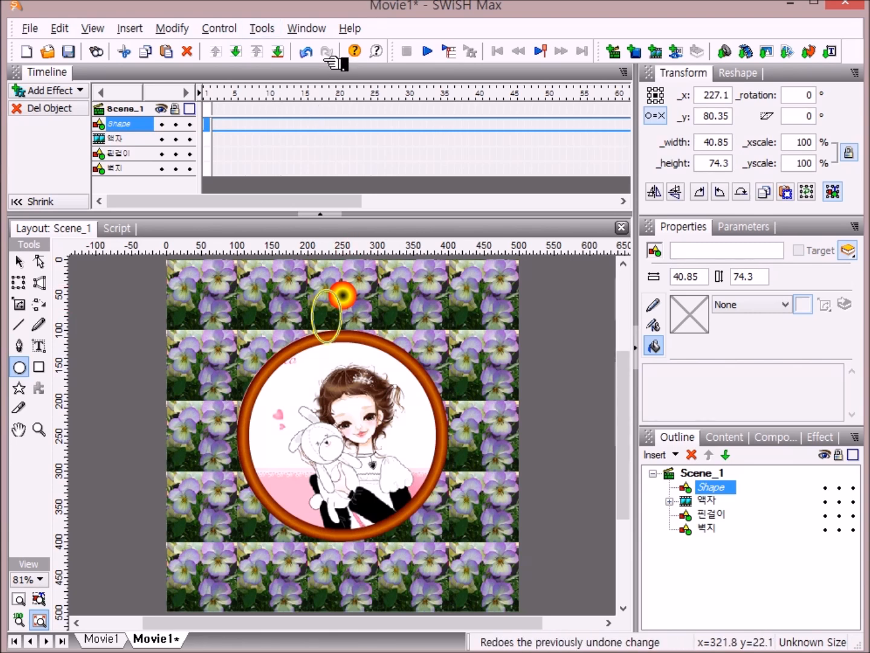
Step: Align the ellipse horizontally to the centre of the stage
click(307, 29)
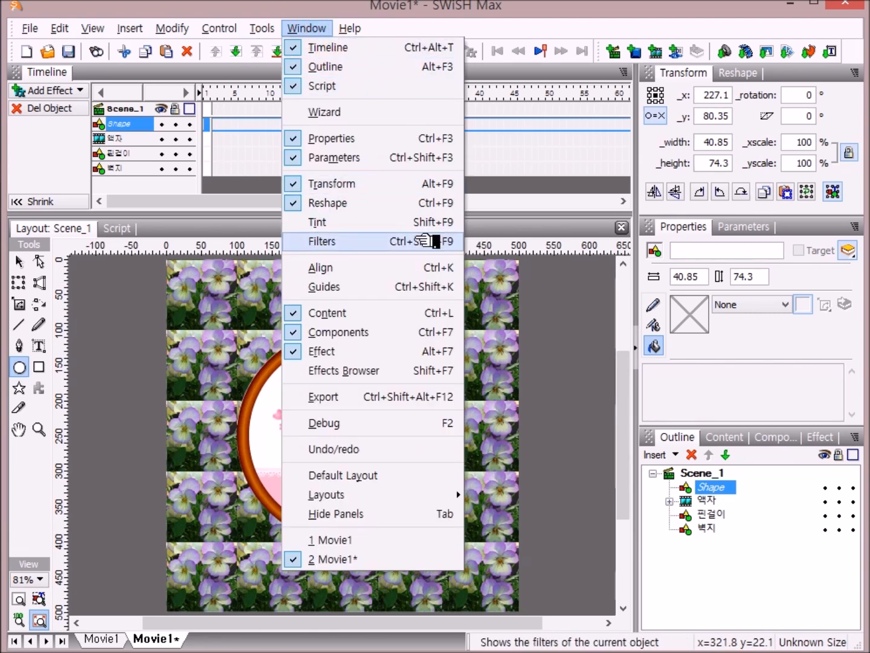
click(362, 268)
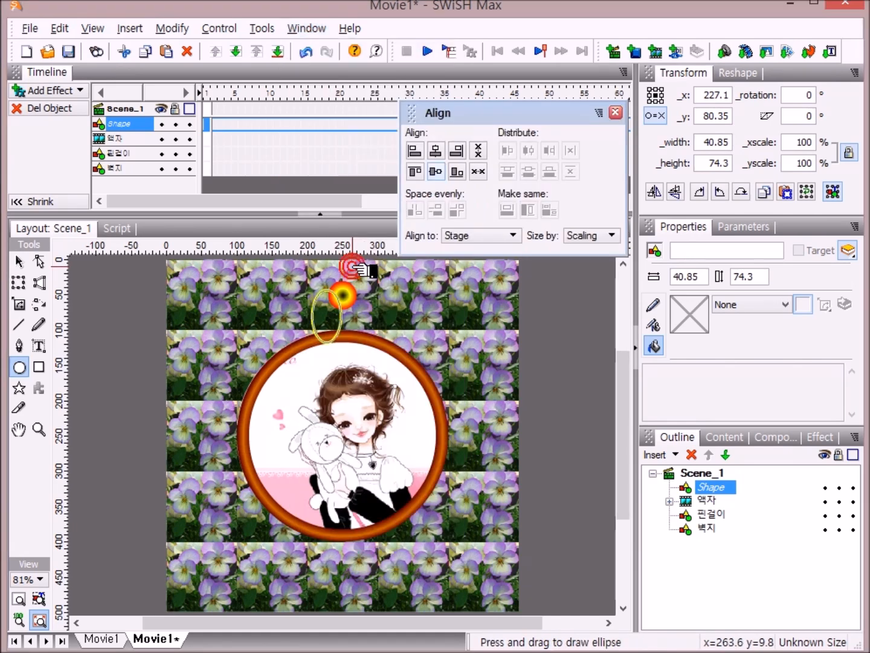
click(436, 152)
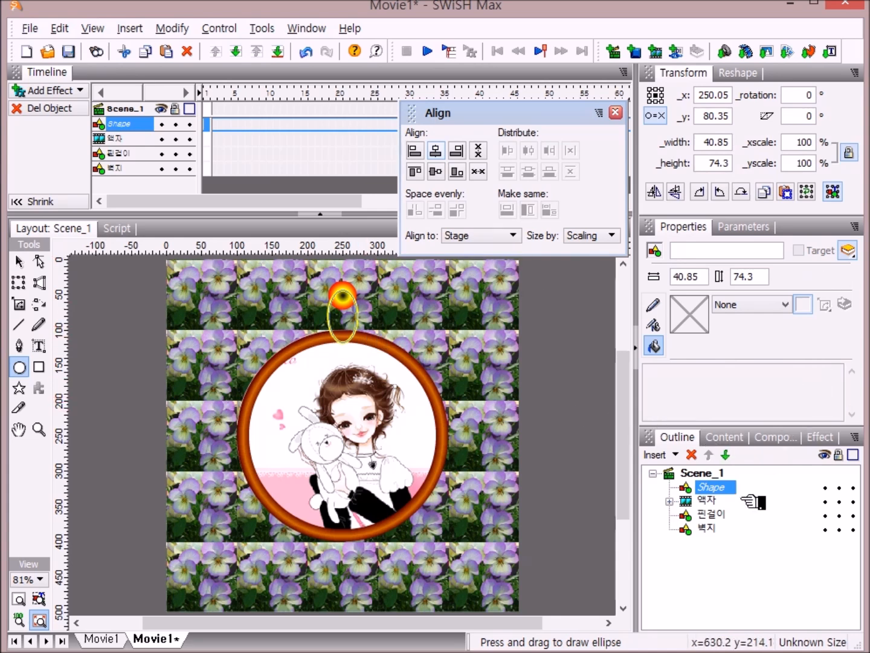
Step: Rename the ellipse shape as 고리 and close the alignment options
click(726, 487)
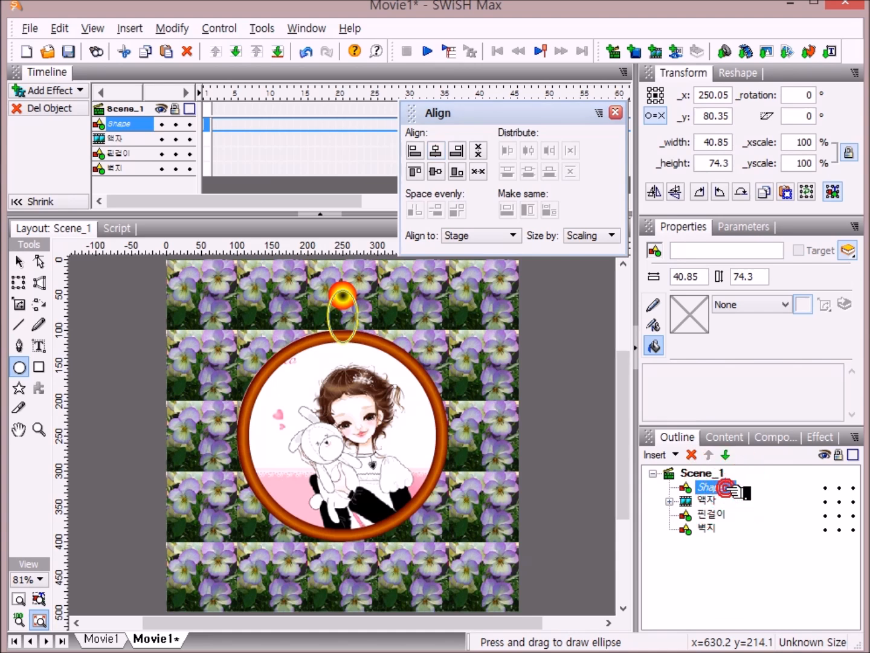
text(ㄱ)
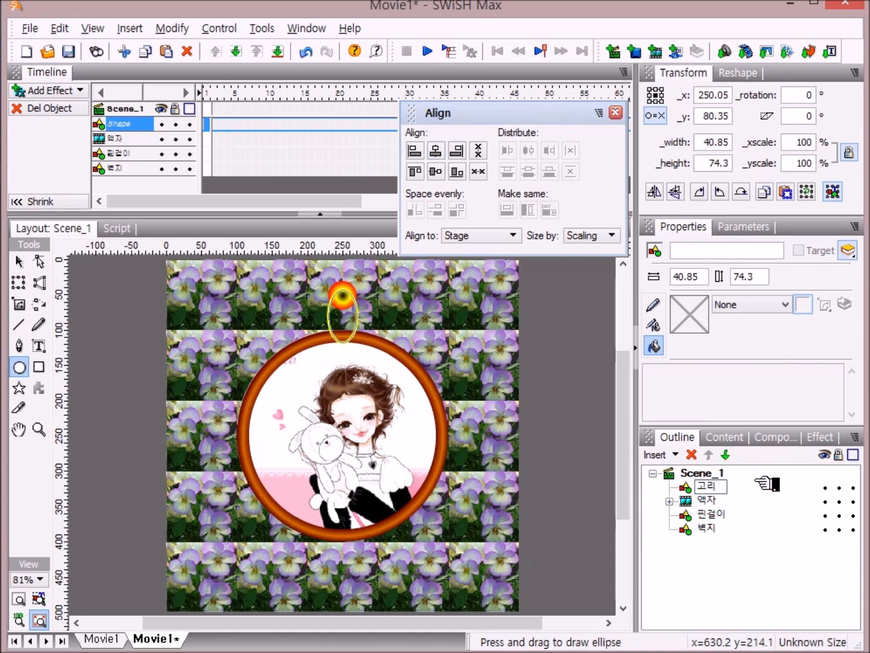
text(리)
key(Return)
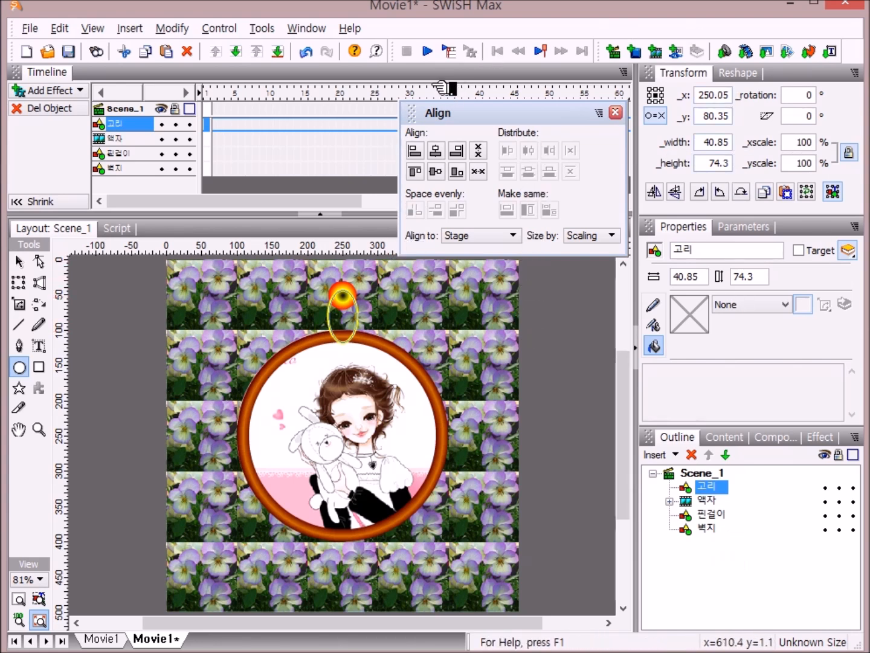
click(617, 112)
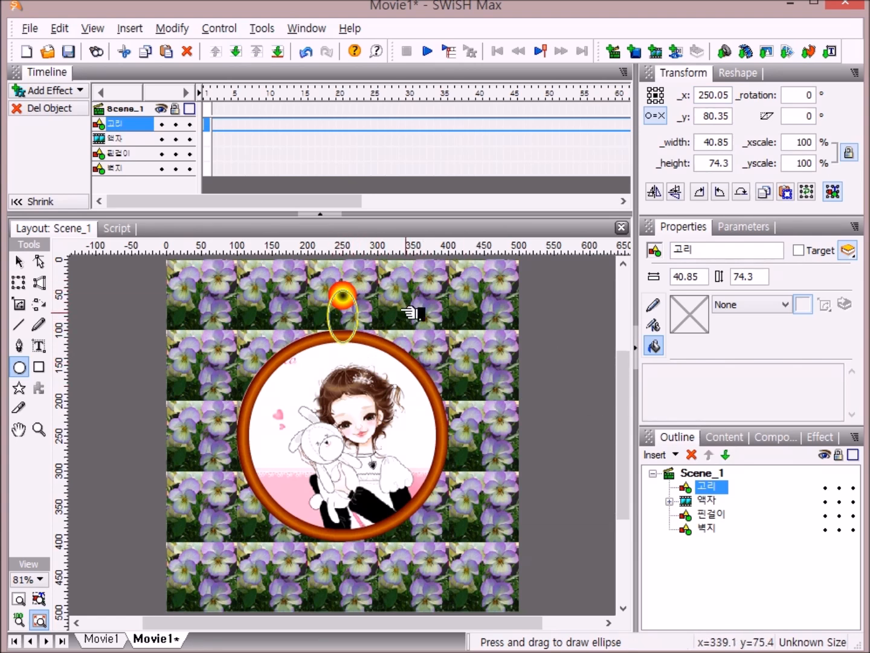
Step: Bring 핀걸이 to the front of the stacking order and move 액자 in front of 고리
click(732, 514)
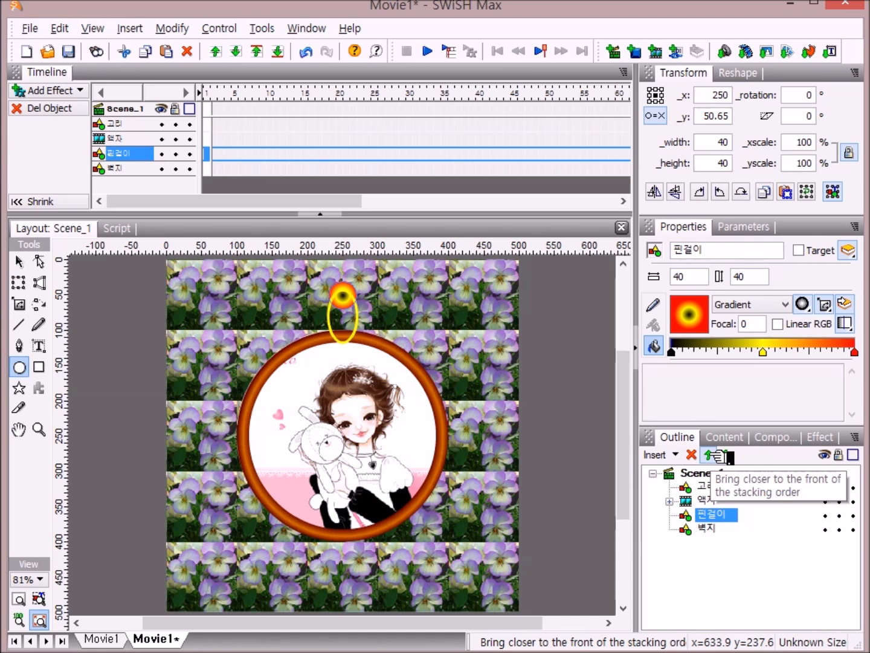
click(712, 454)
click(711, 454)
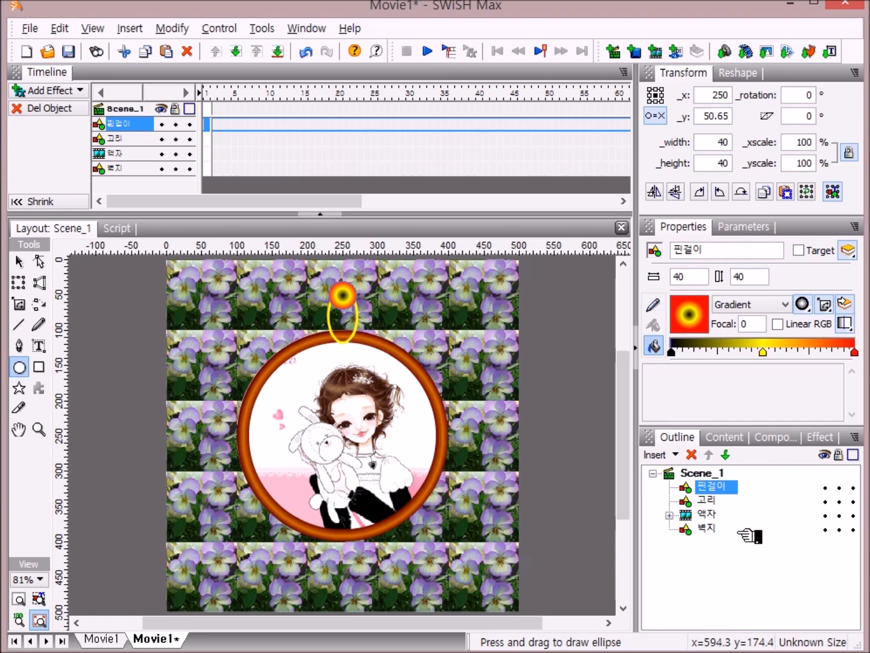
click(709, 515)
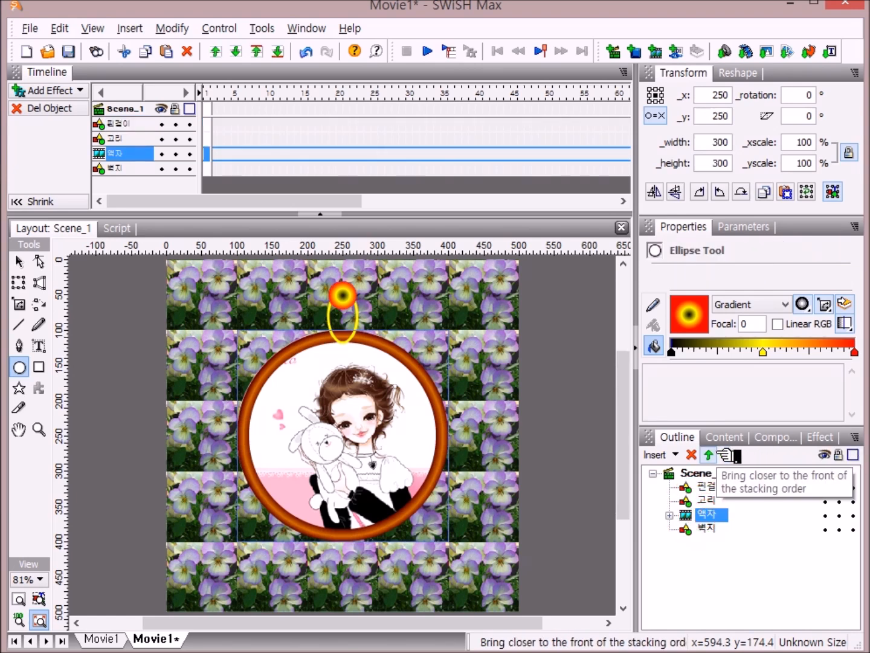
click(717, 454)
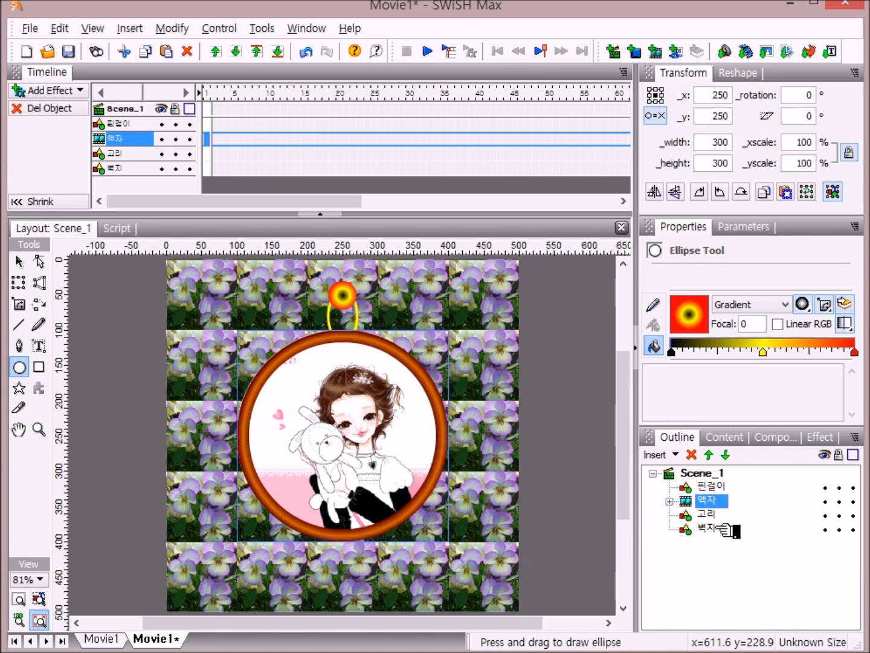
Step: Group 액자 and 고리 together as a movie clip and name it 액자
ctrl+click(704, 515)
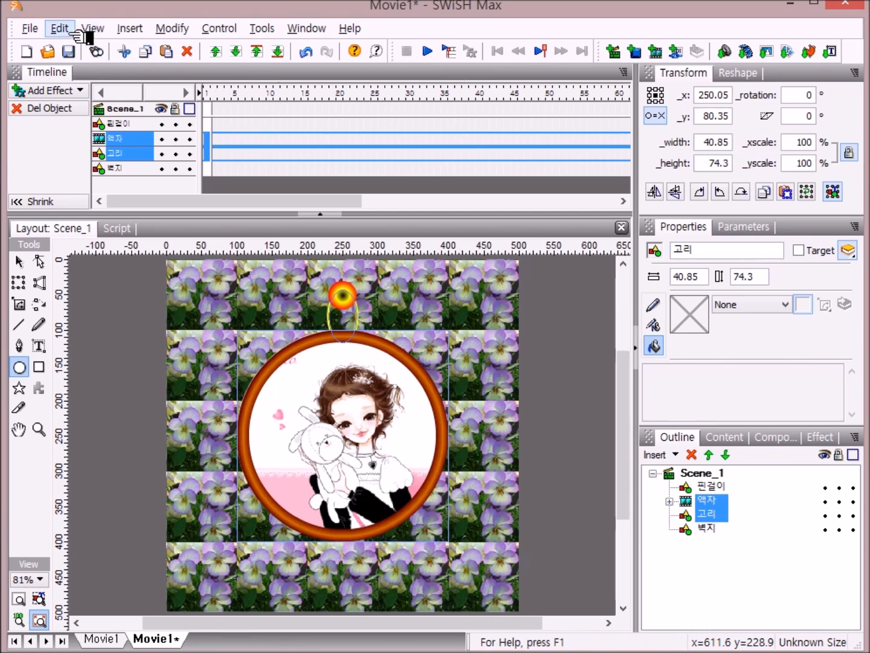
click(180, 31)
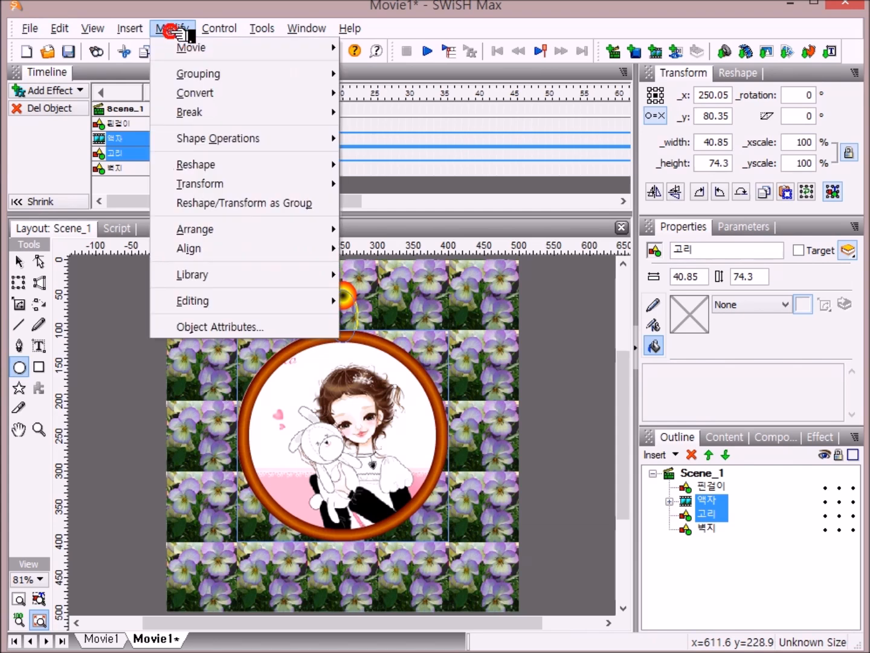
mouse_move(200, 74)
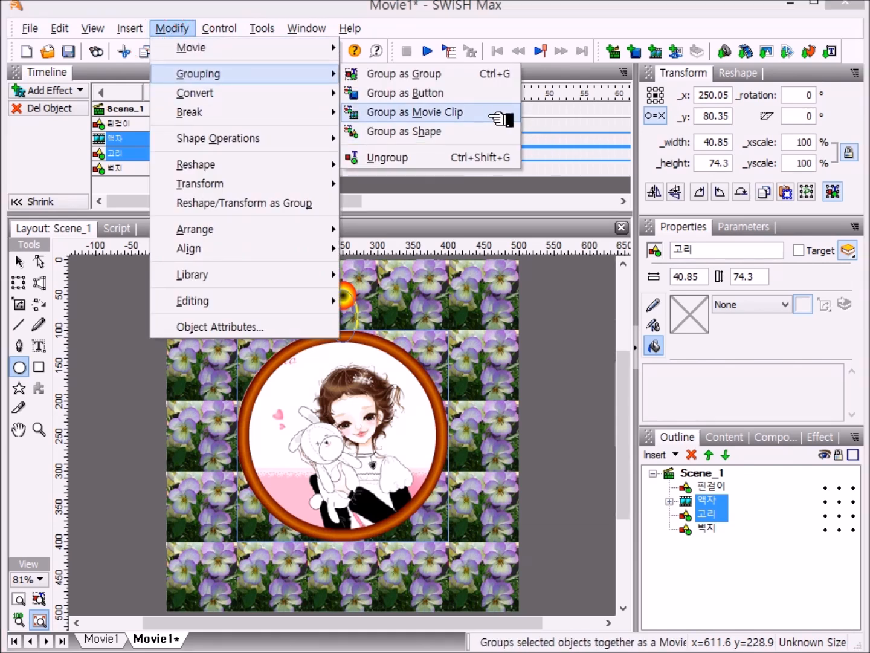
click(499, 119)
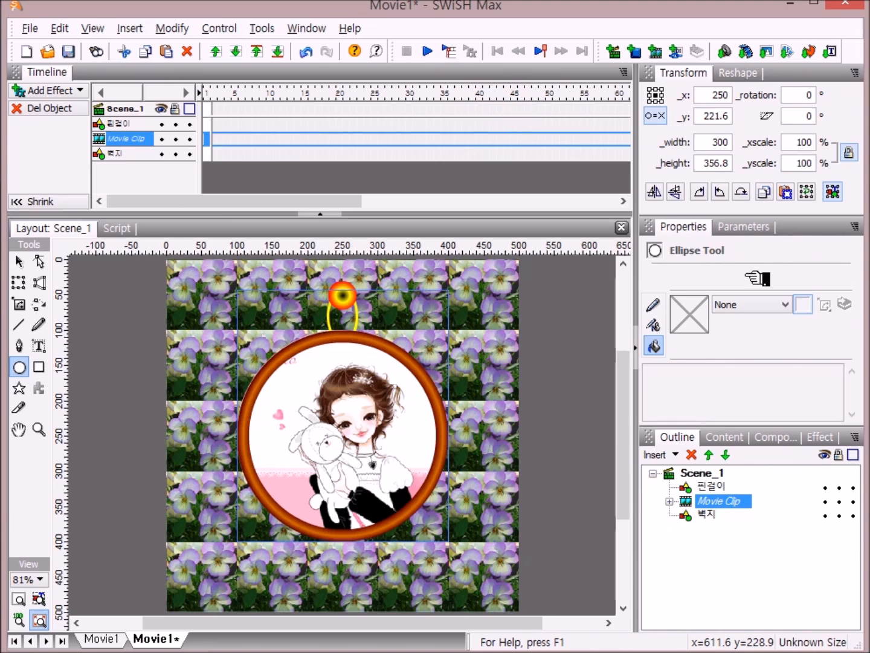
click(738, 501)
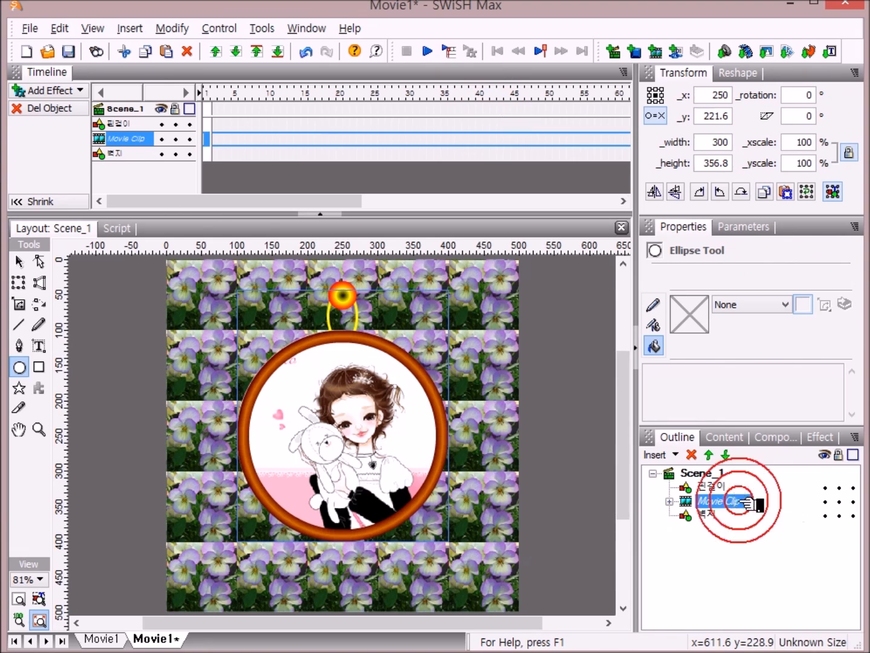
click(737, 502)
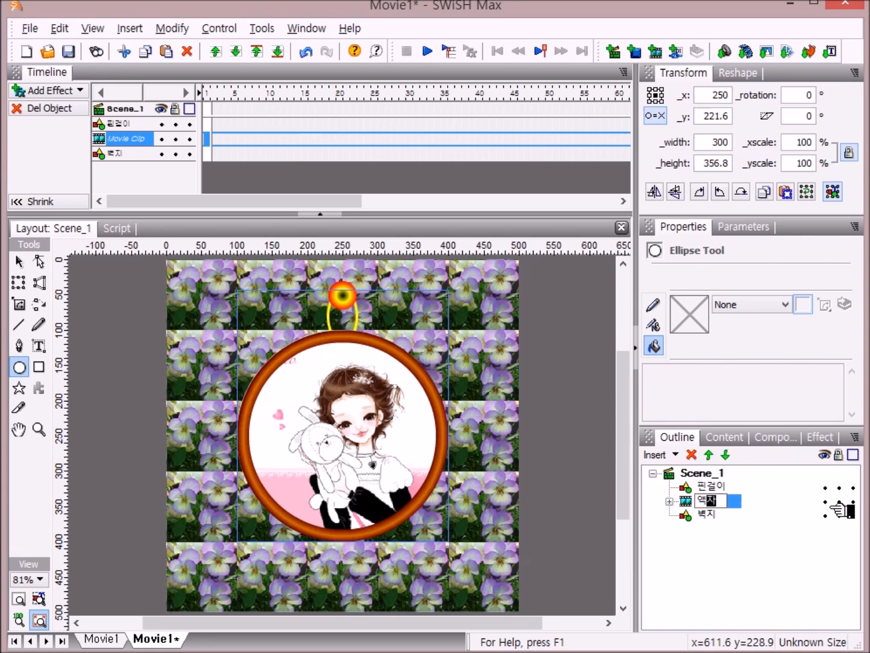
key(Return)
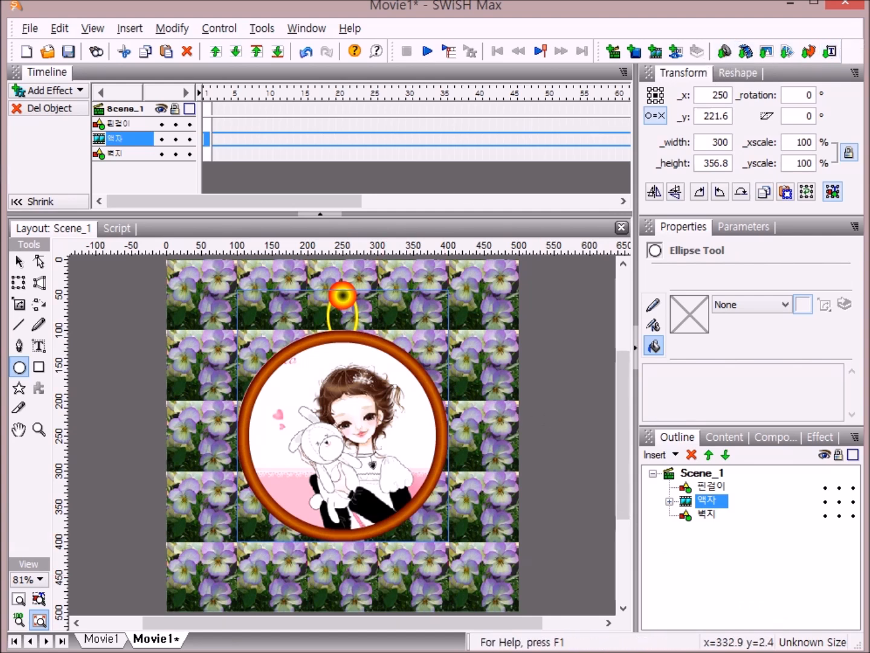
Step: Set the new 액자 clip's anchor point to top centre and add a Move effect ending at frame 20 with rotation 25°
click(657, 116)
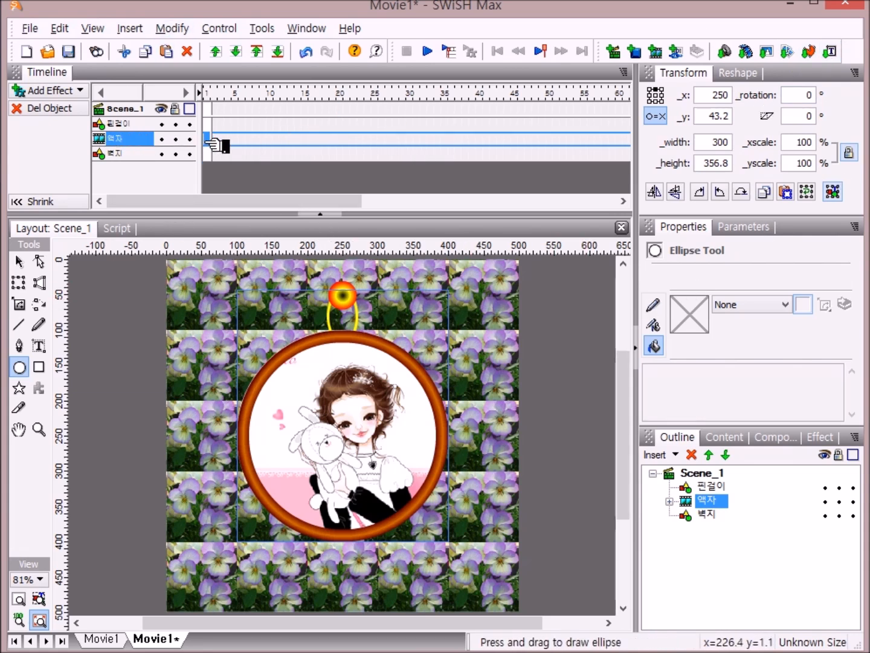
double_click(340, 139)
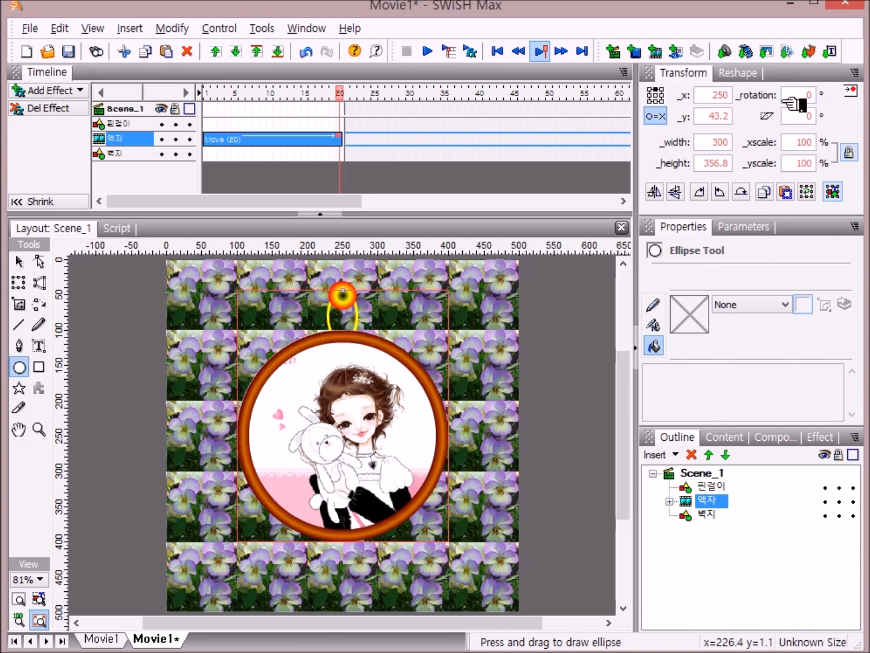
click(810, 97)
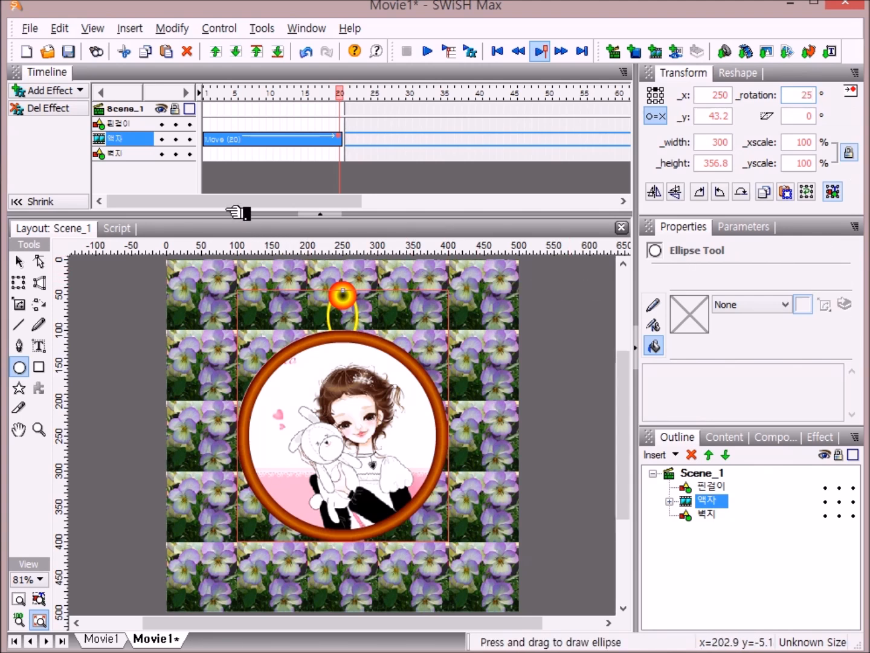
Step: Add a 40-frame Move effect to 액자 ending at frame 60 with rotation -25°
drag(229, 201, 292, 213)
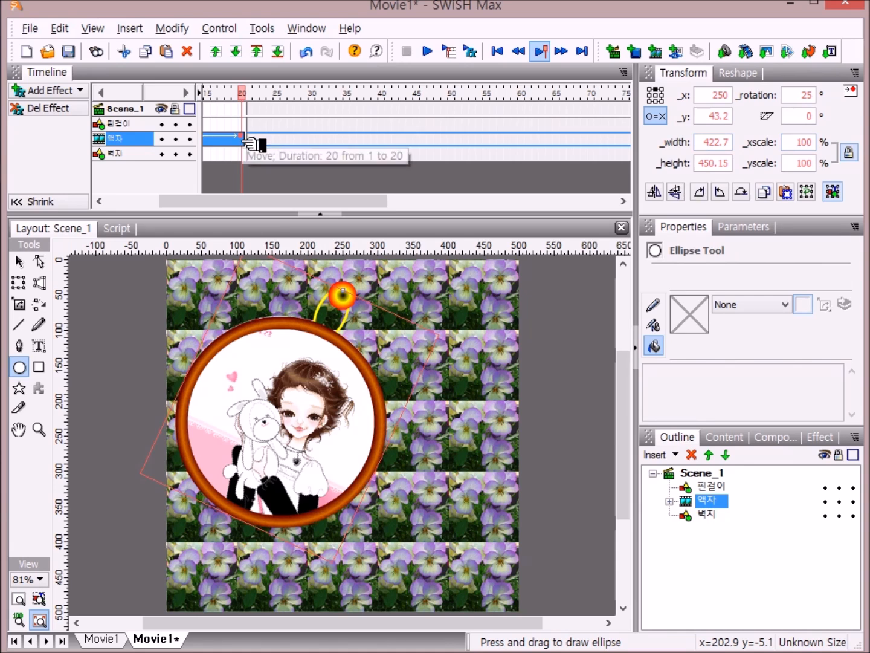
double_click(523, 139)
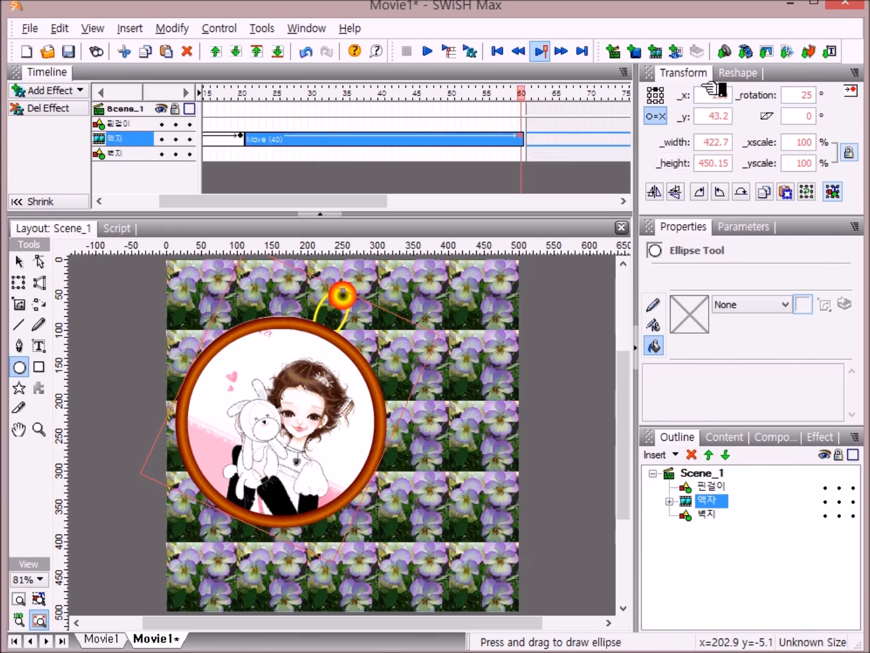
click(804, 96)
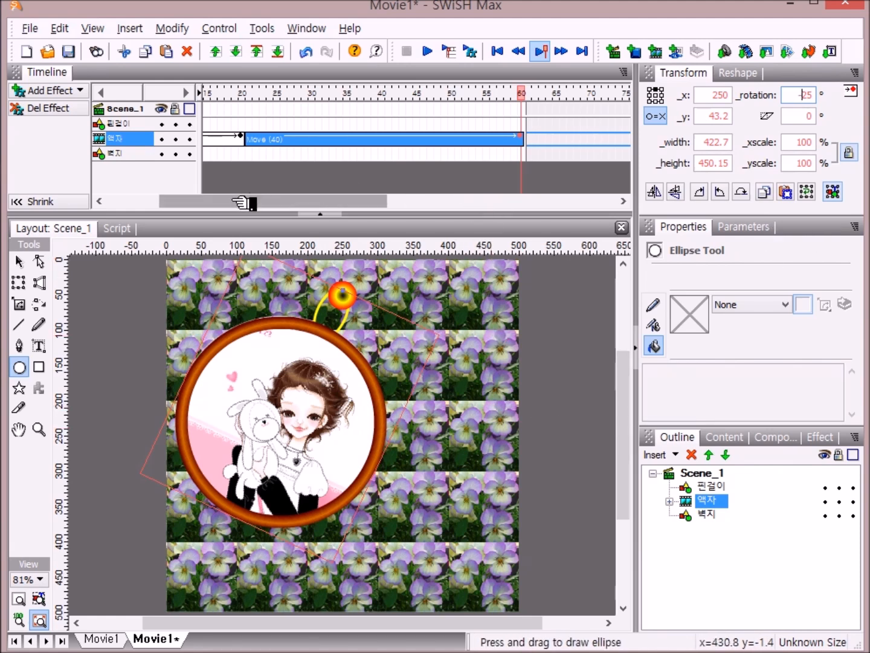
Step: Add a 40-frame Move effect to 액자 ending at frame 100 with rotation 25°
drag(237, 201, 421, 237)
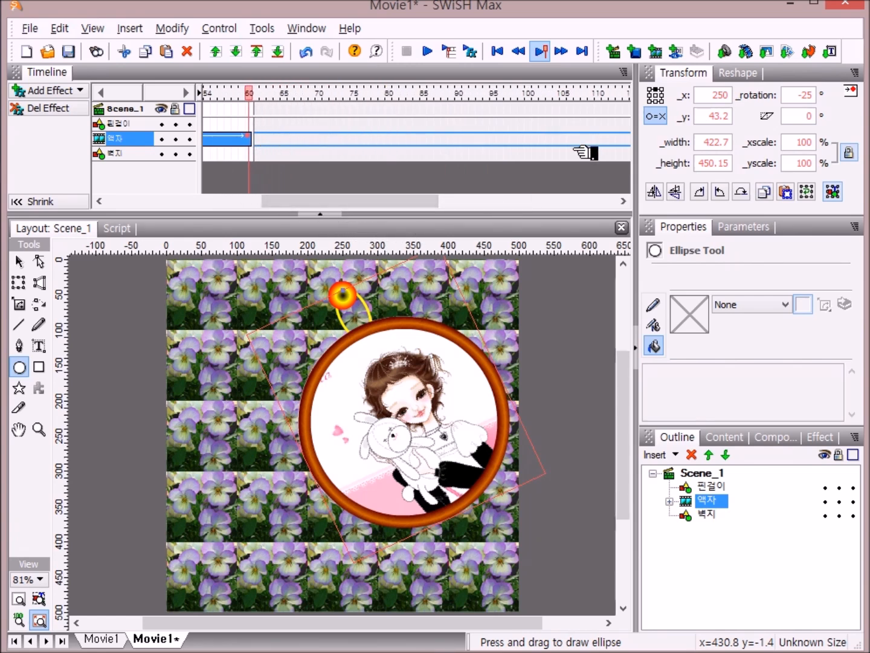
double_click(531, 139)
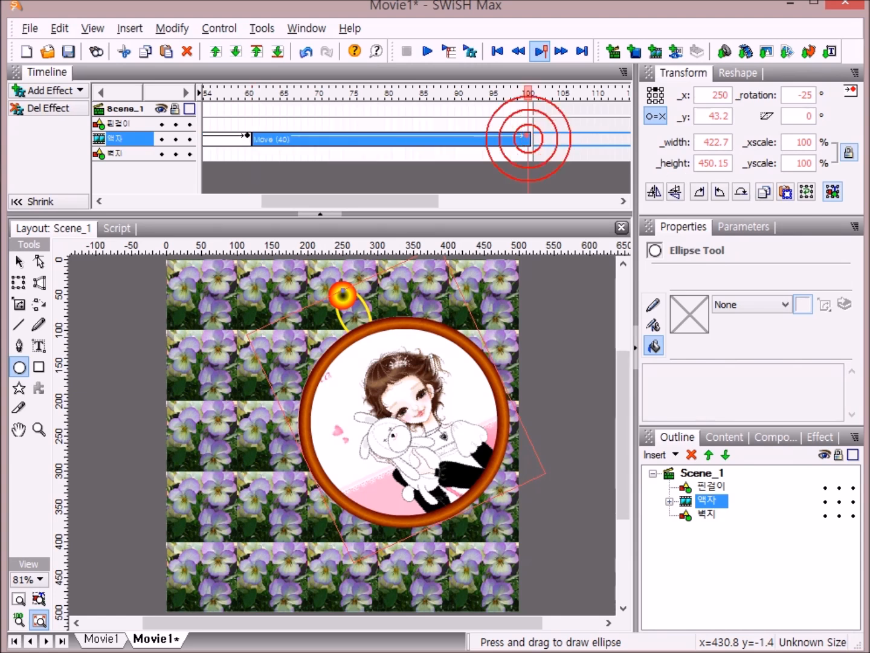
click(804, 98)
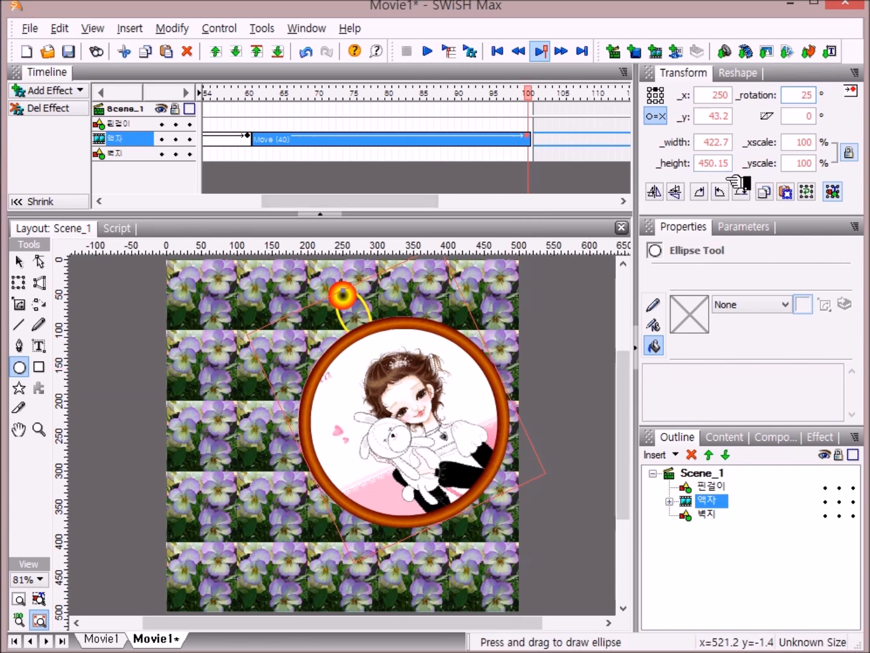
Step: Add a 40-frame Move effect to 액자 ending at frame 140 with rotation -25°
drag(350, 201, 257, 140)
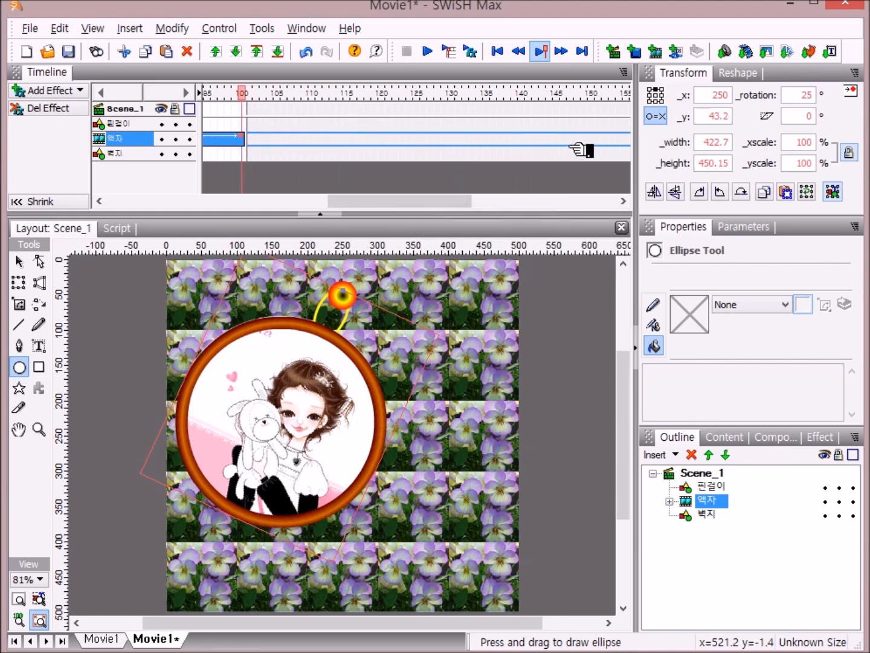
click(520, 139)
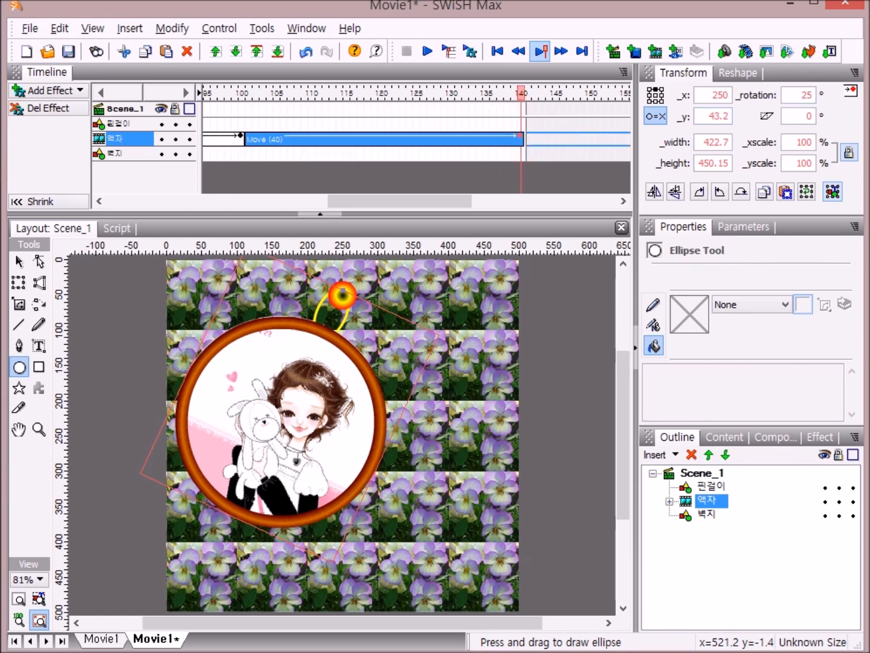
click(807, 95)
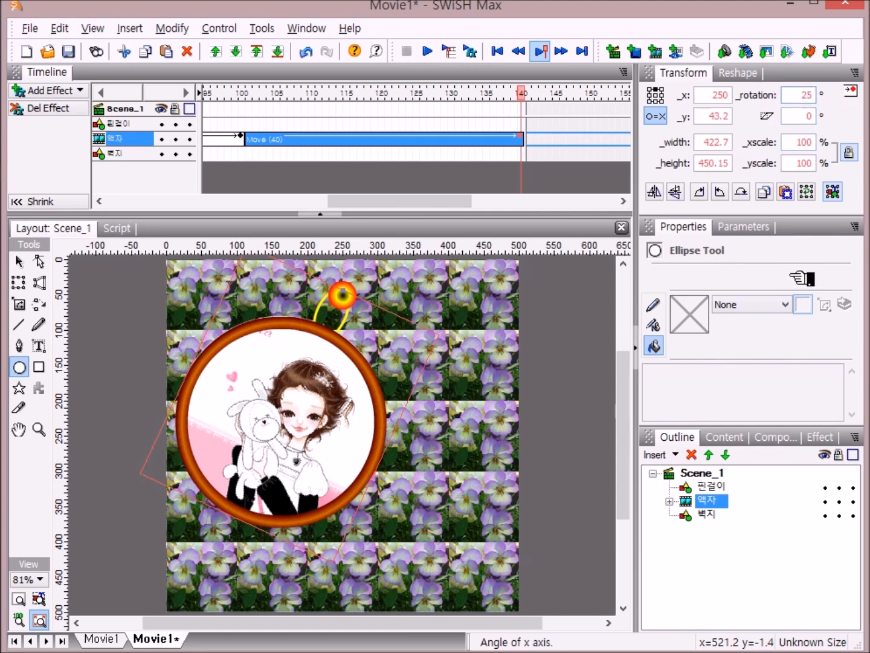
text(-)
key(Return)
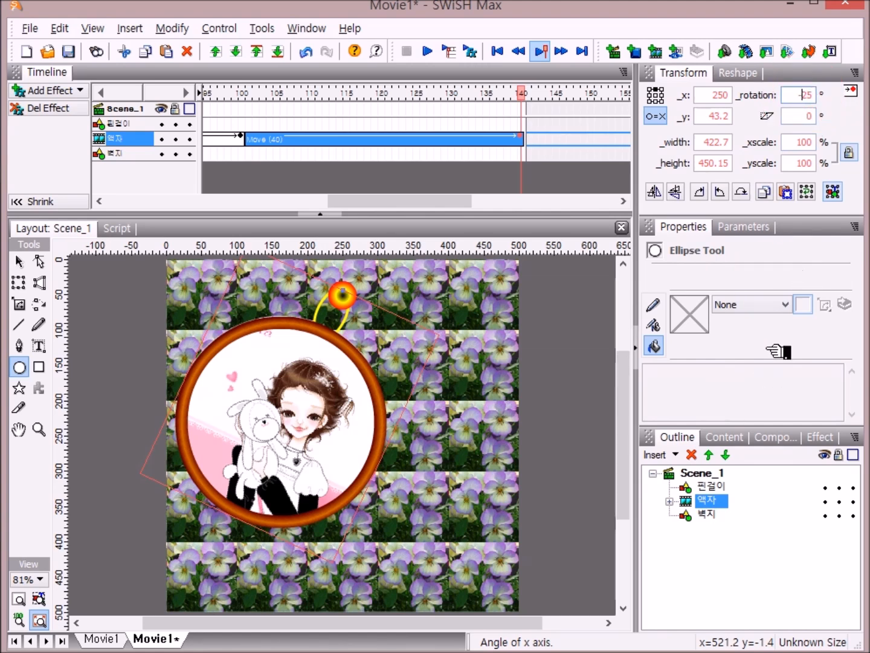
drag(430, 198, 483, 220)
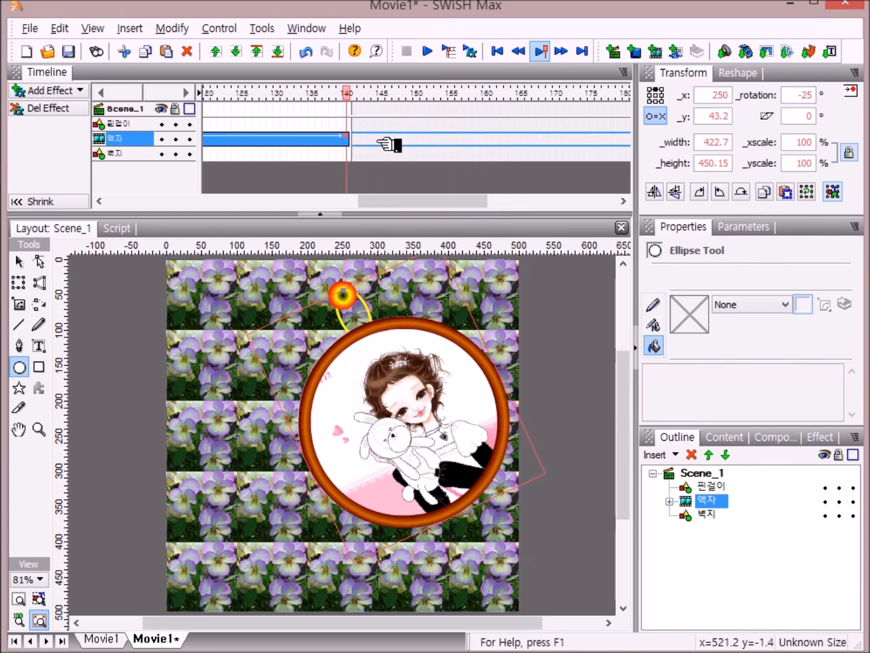
Step: Add a 20-frame Move effect to 액자 ending at frame 160 with rotation 0° and preview the swing
double_click(487, 139)
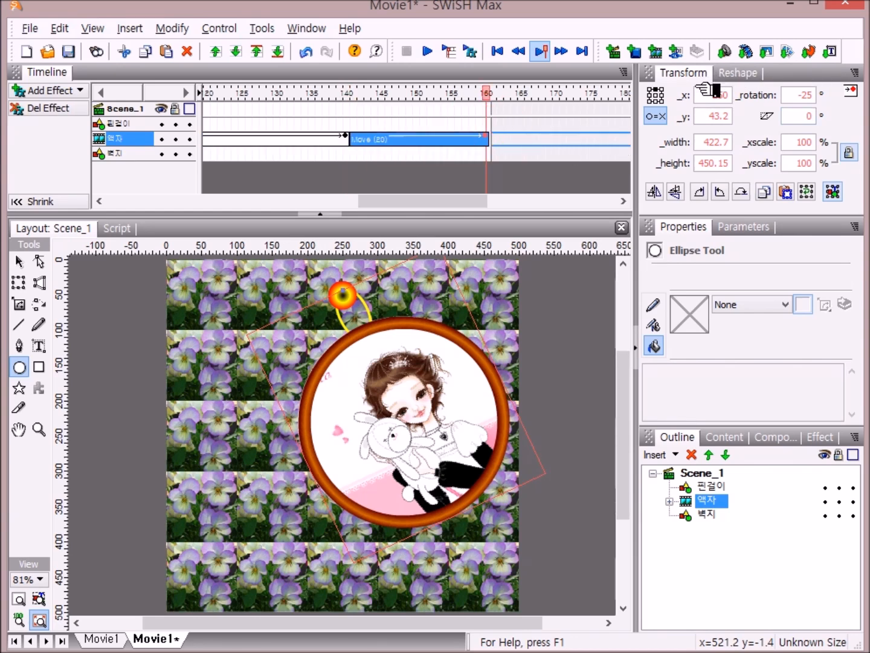
click(815, 95)
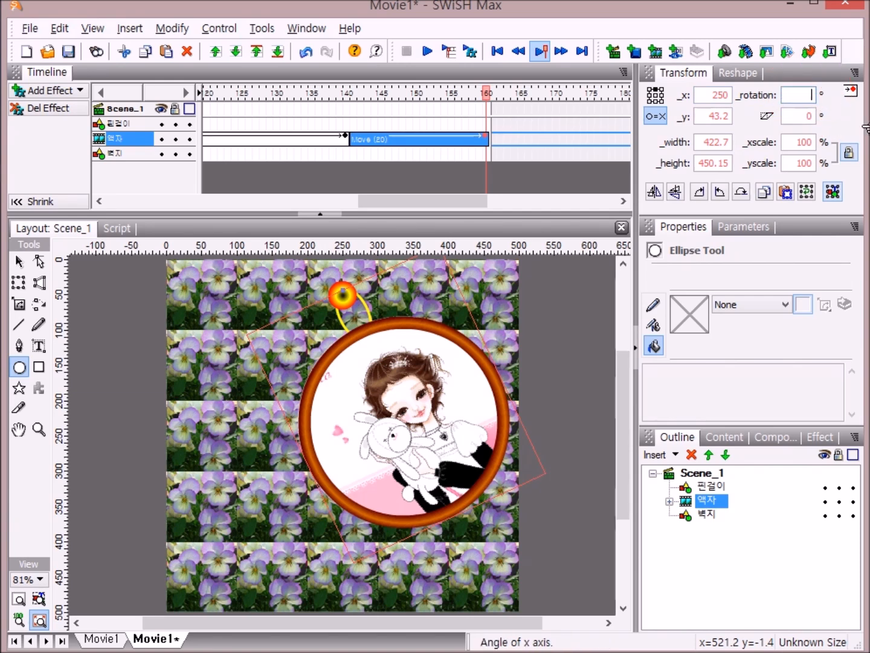
text(0)
key(Return)
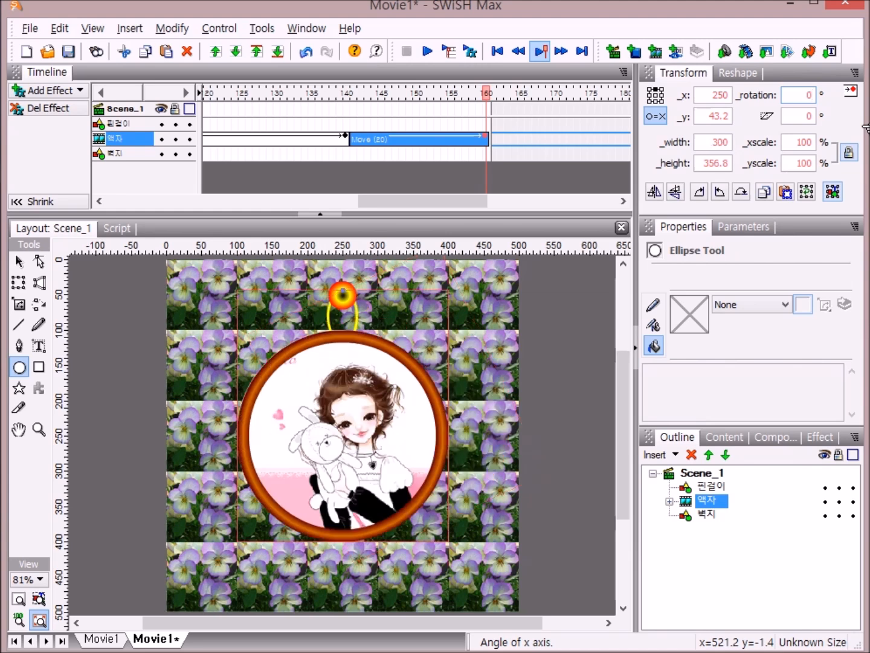
click(445, 52)
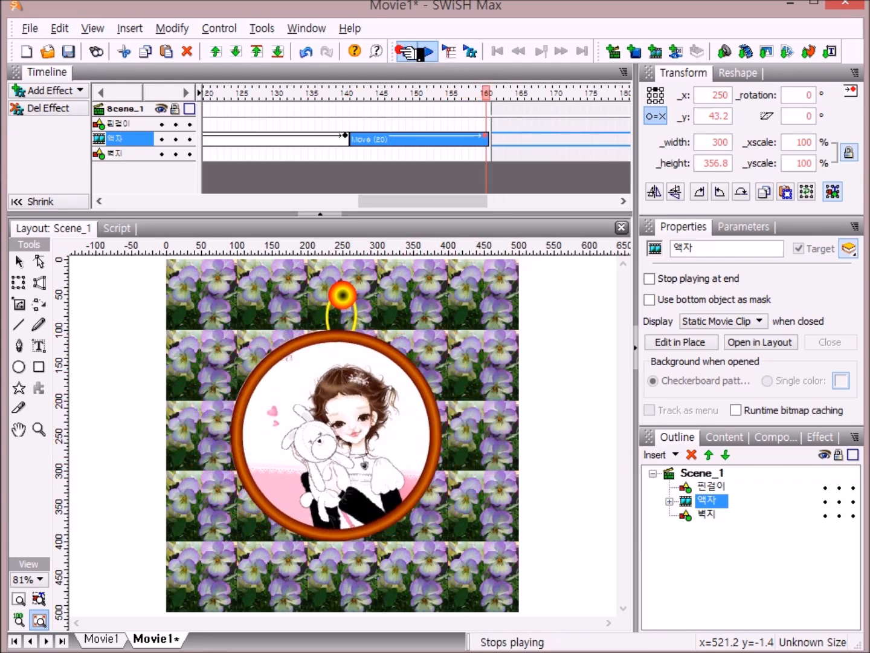
click(407, 53)
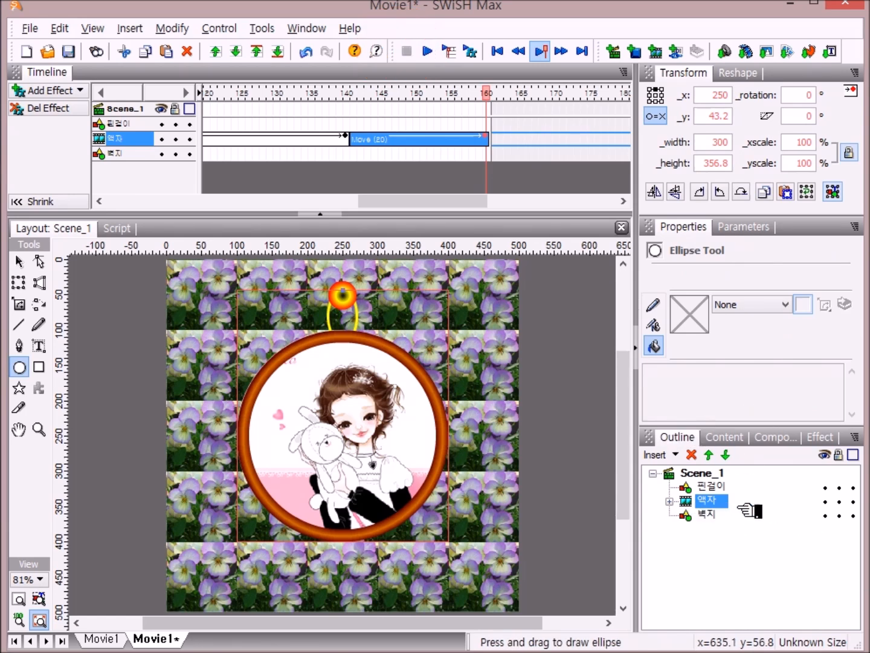
Step: Inside the nested 액자 clip, place 1사진 at frame 1 and remove it at frame 40
click(669, 501)
drag(805, 513, 686, 514)
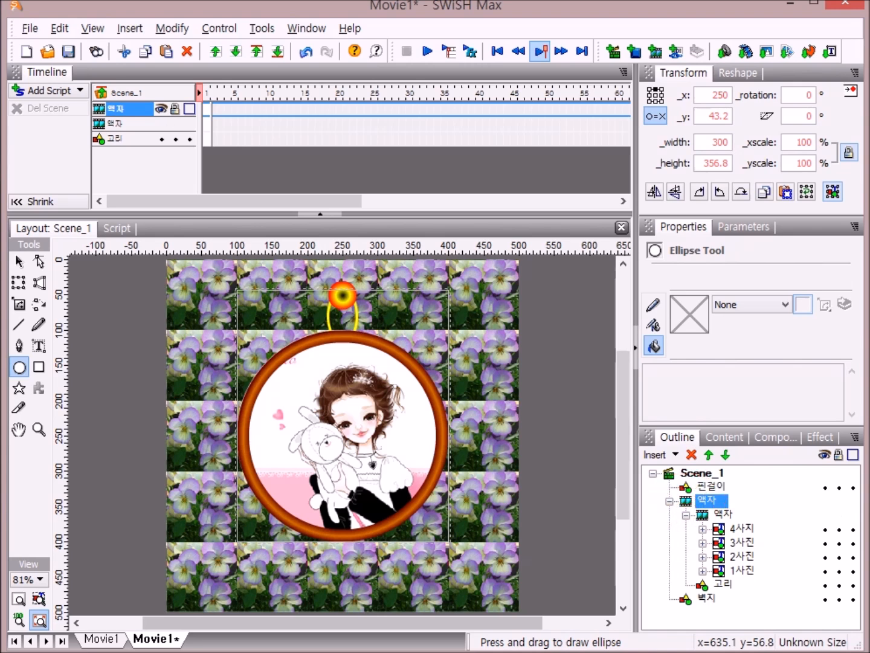
drag(762, 513, 715, 574)
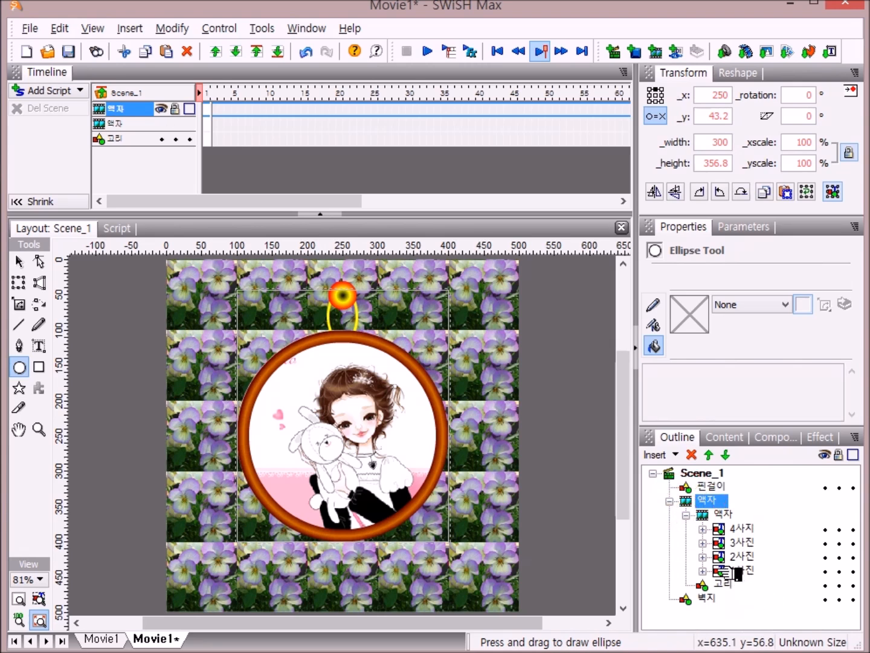
drag(731, 573, 732, 572)
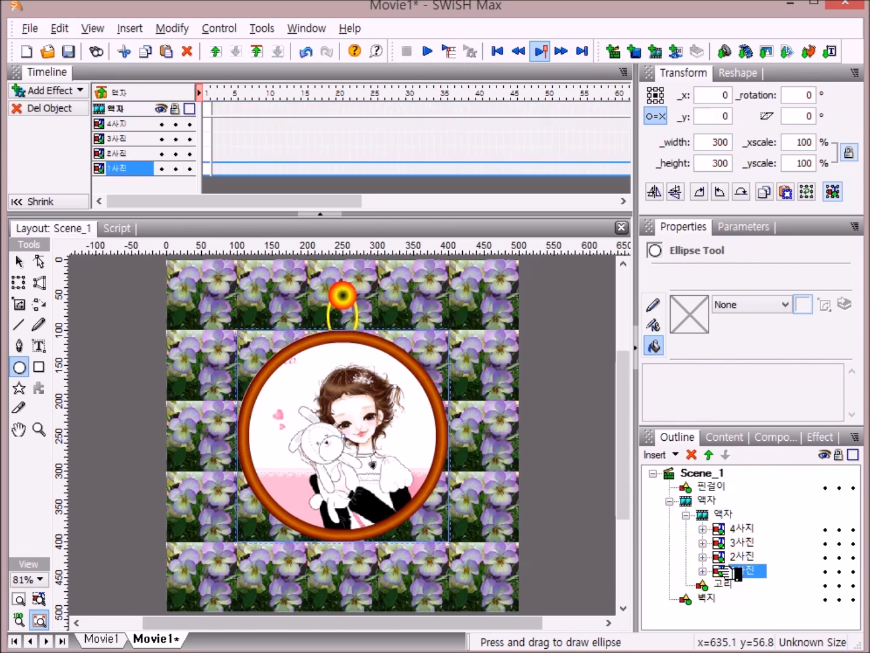
right_click(209, 172)
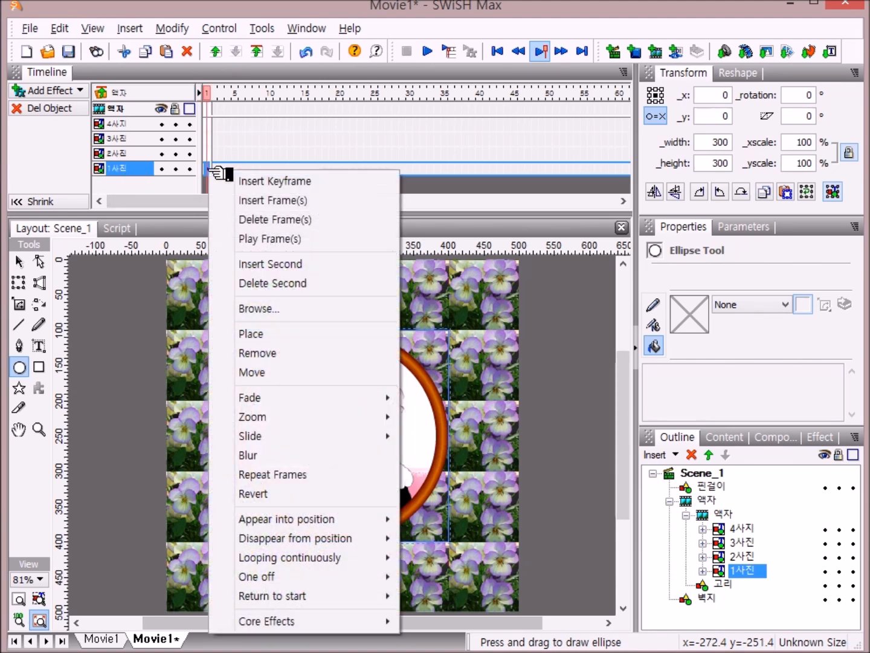
click(266, 334)
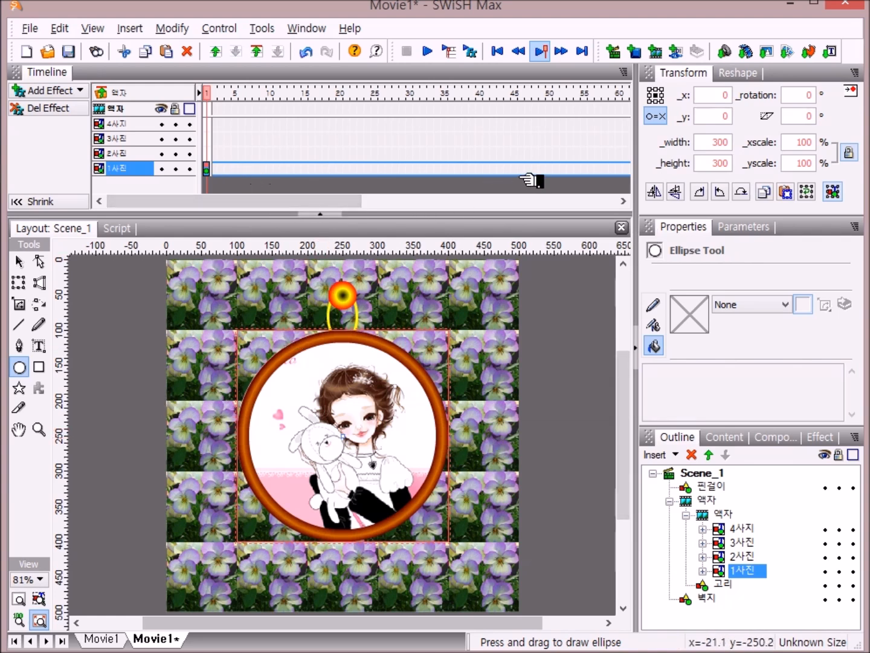
right_click(491, 167)
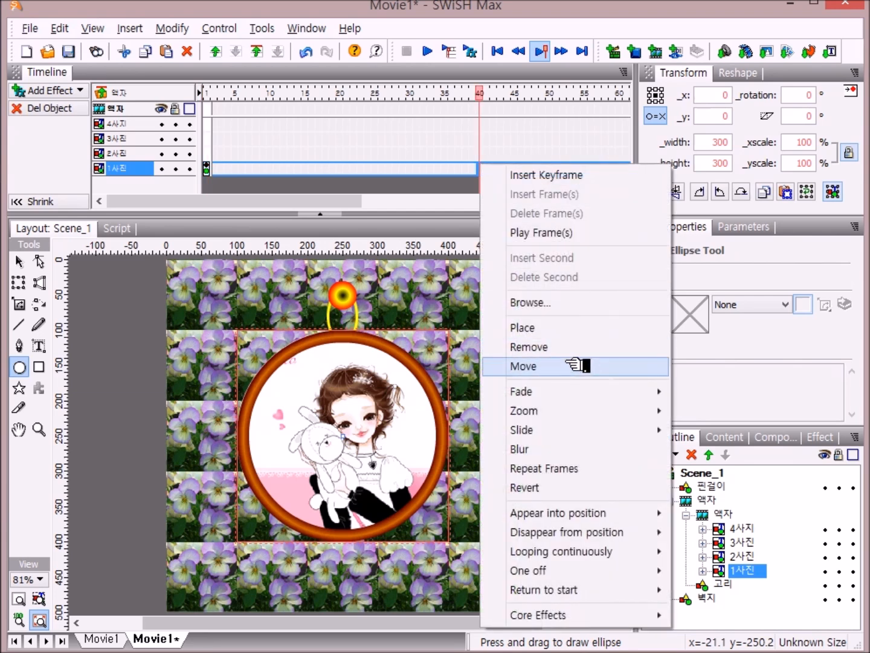
click(555, 347)
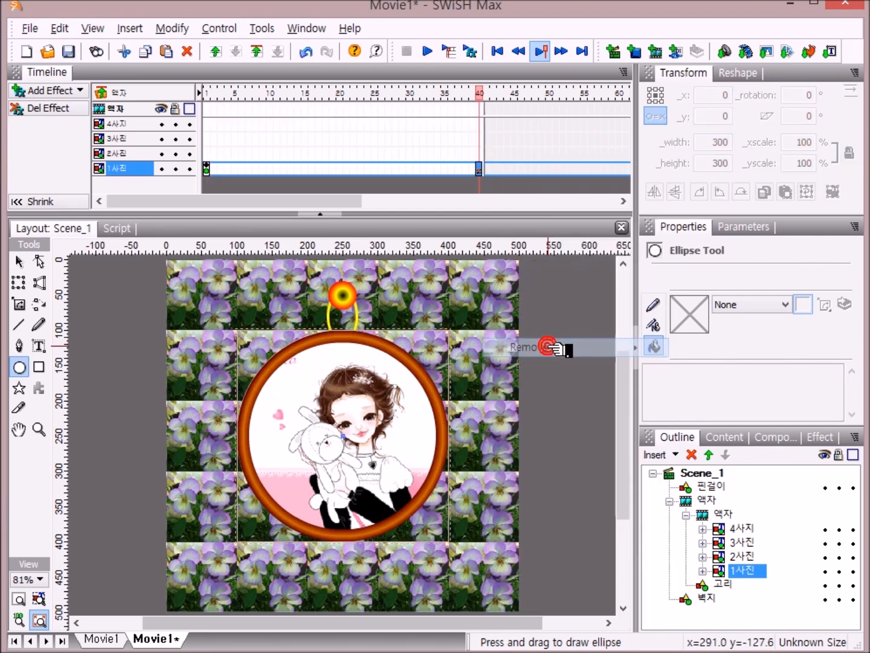
Step: Place 2사진 at frame 40 of the nested 액자 clip and remove it at frame 80
right_click(480, 154)
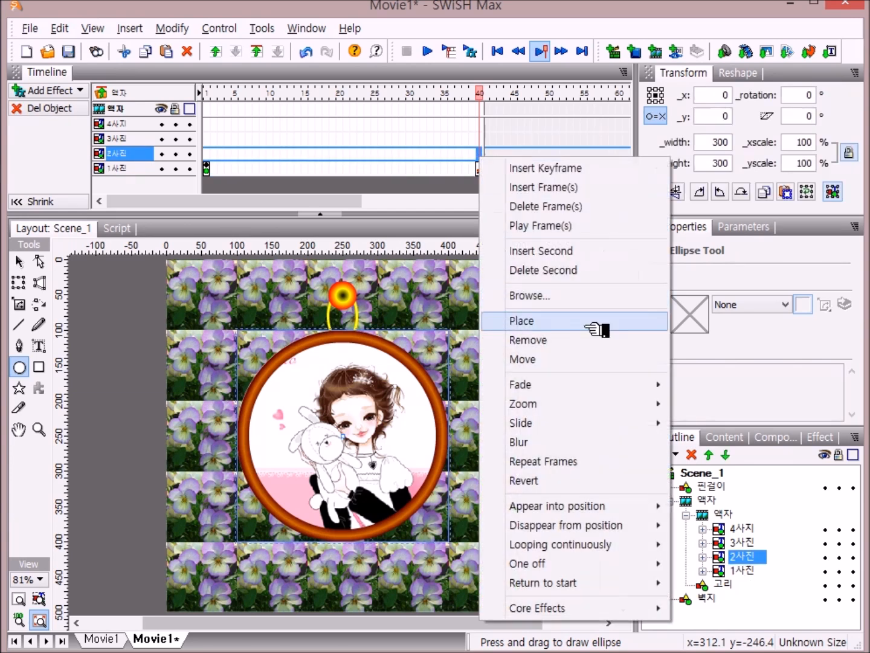
click(537, 322)
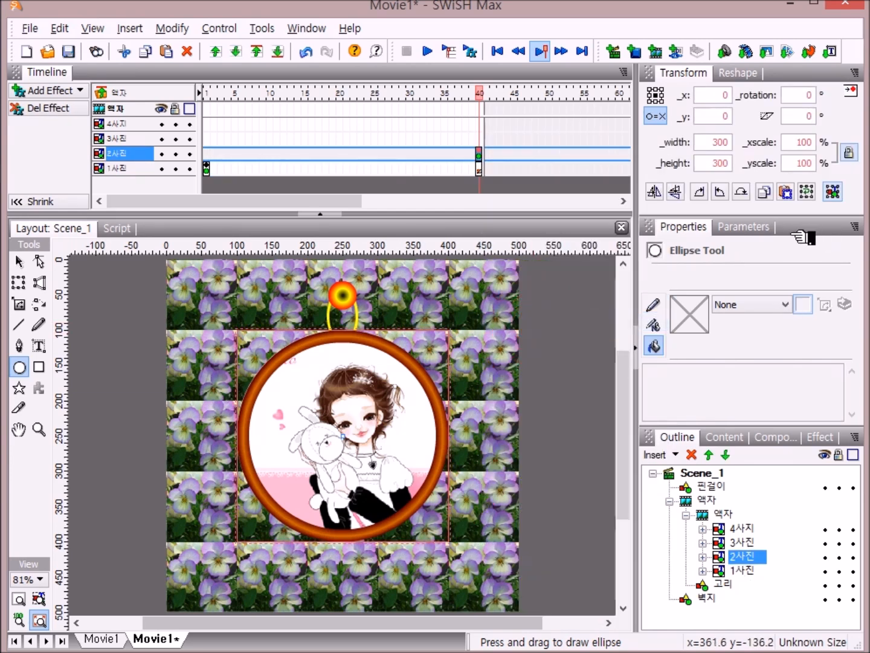
drag(316, 203, 441, 236)
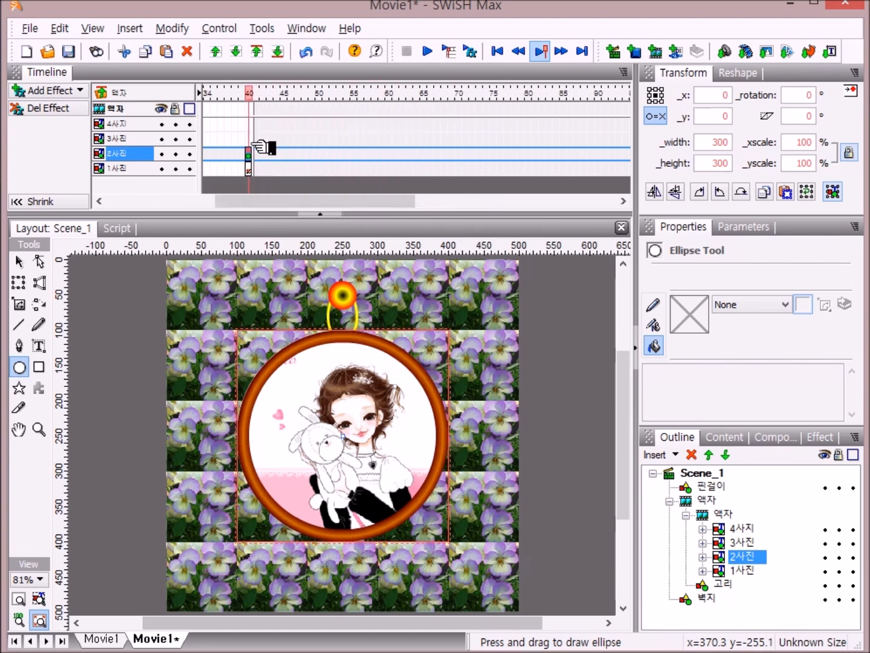
right_click(528, 155)
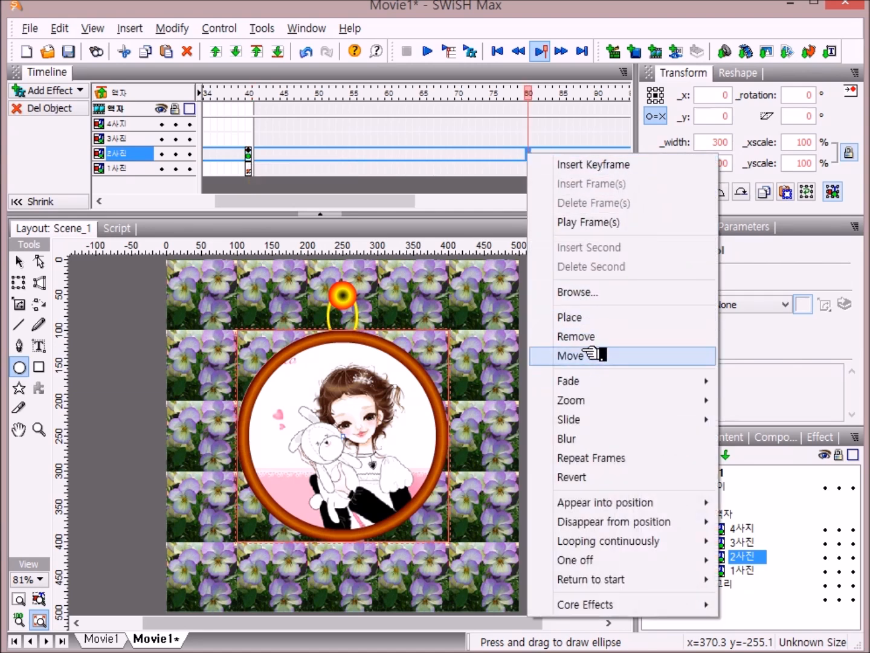
click(580, 337)
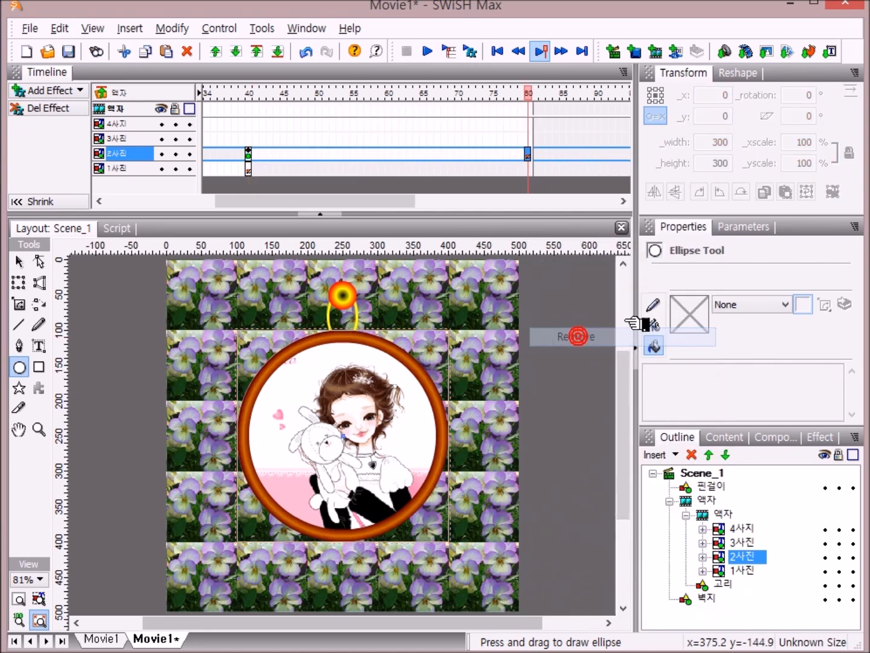
Step: Place 3사진 at frame 80 of the nested 액자 clip and remove it at frame 120
right_click(531, 140)
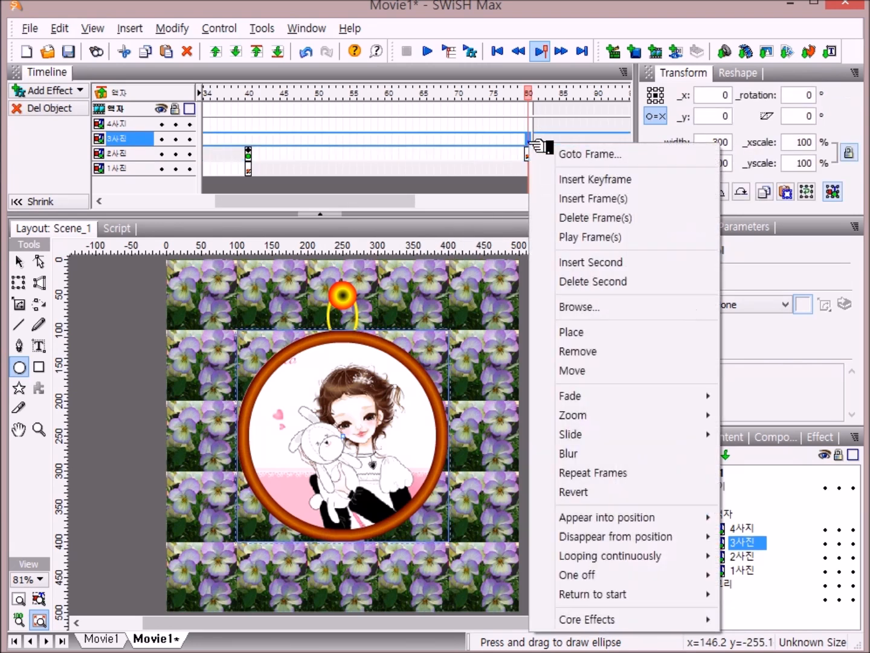
click(581, 333)
drag(415, 202, 576, 211)
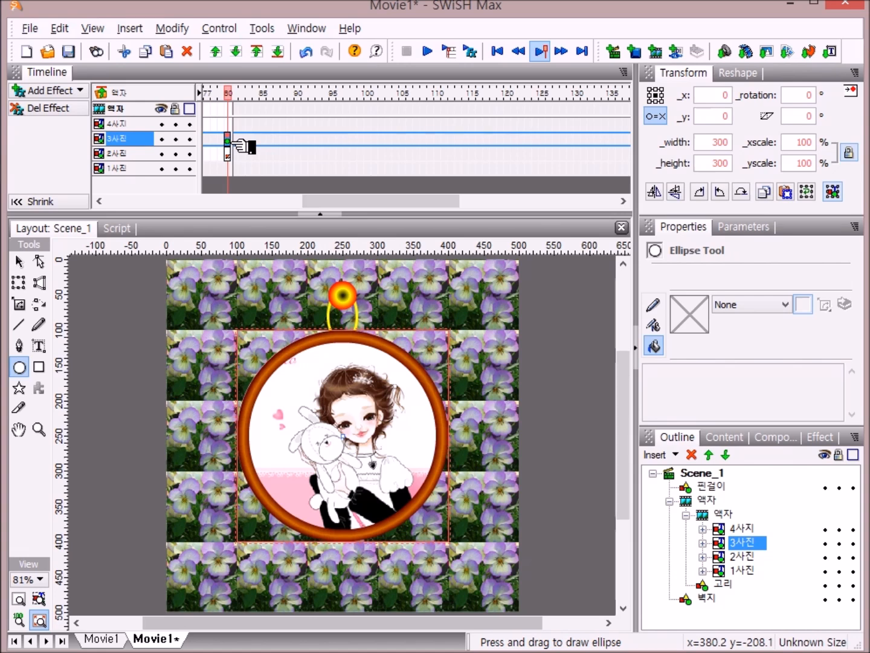
mouse_move(408, 206)
mouse_down()
mouse_move(381, 207)
mouse_move(397, 202)
mouse_move(416, 211)
mouse_up()
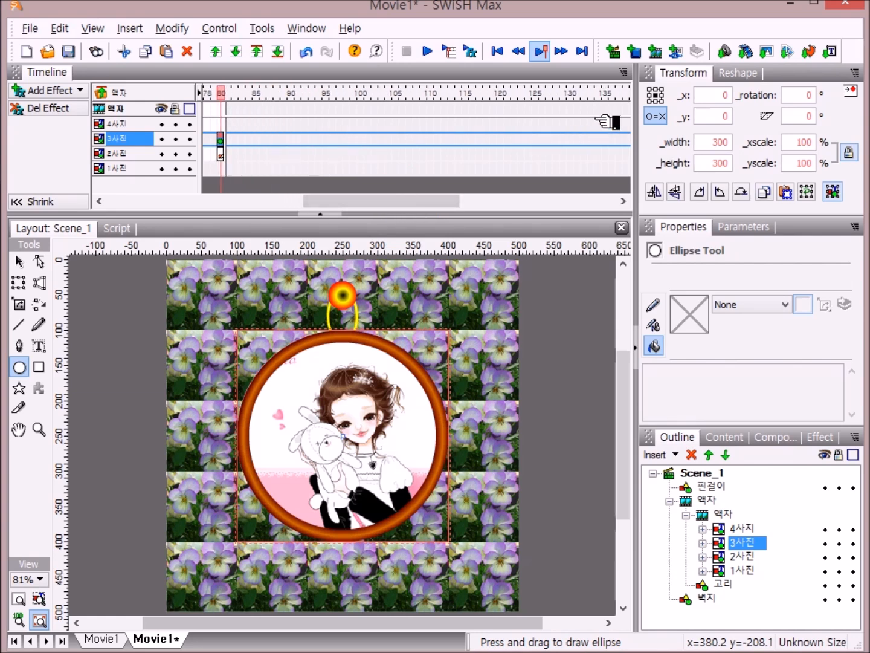
right_click(513, 141)
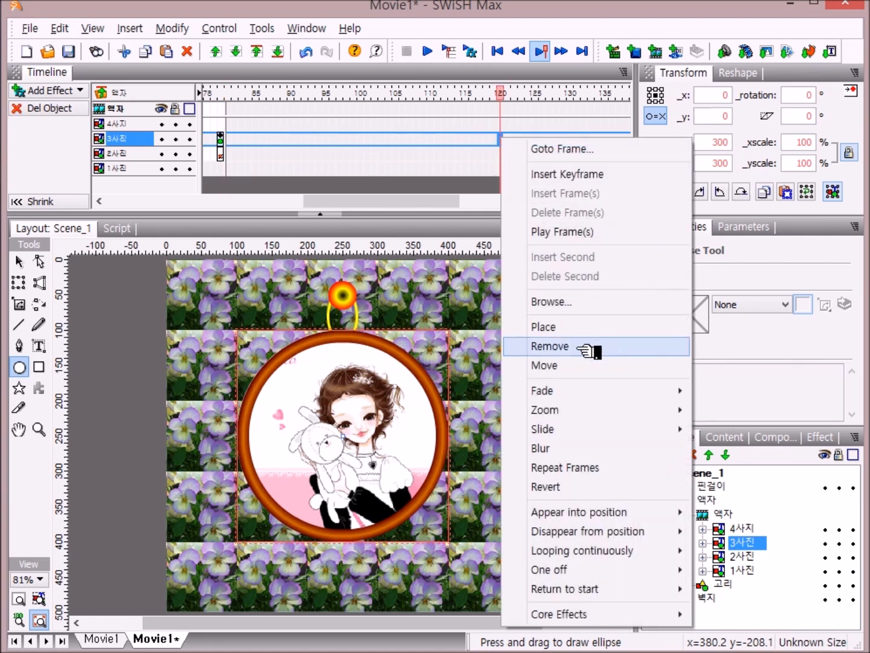
click(579, 346)
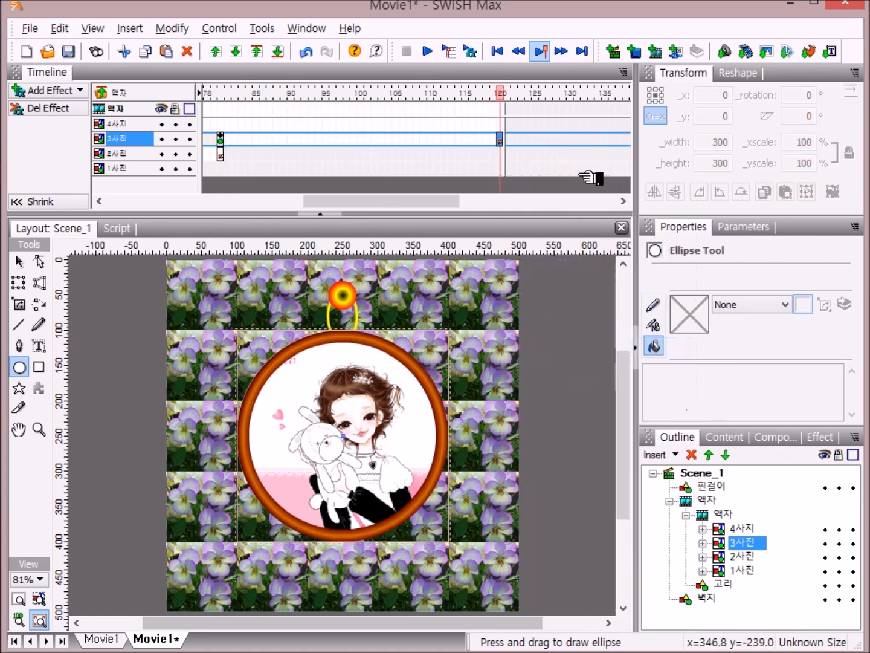
Step: Add Place effects to 4사지 at frames 120 and 160 of the nested 액자 clip
click(502, 126)
right_click(503, 125)
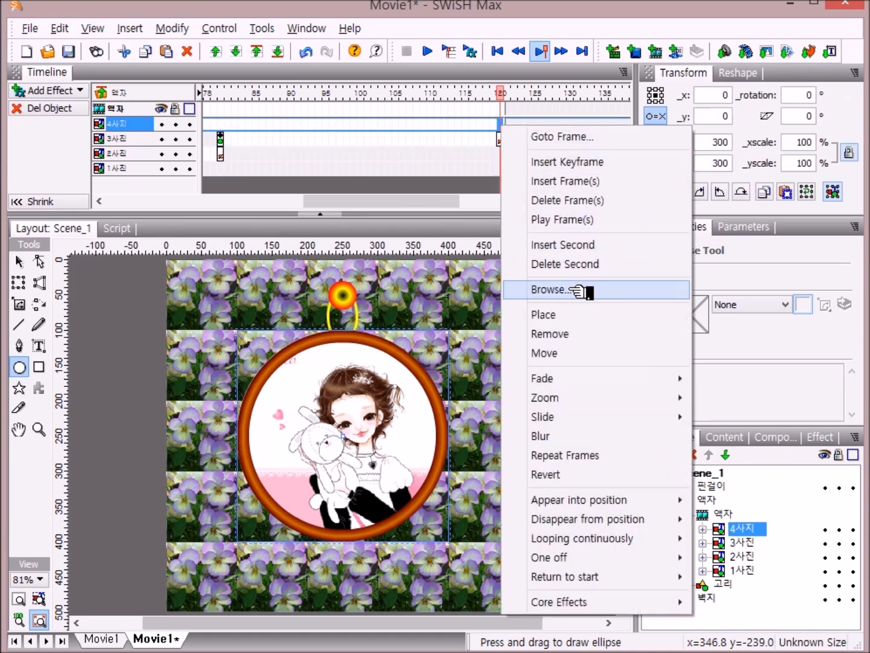
click(562, 316)
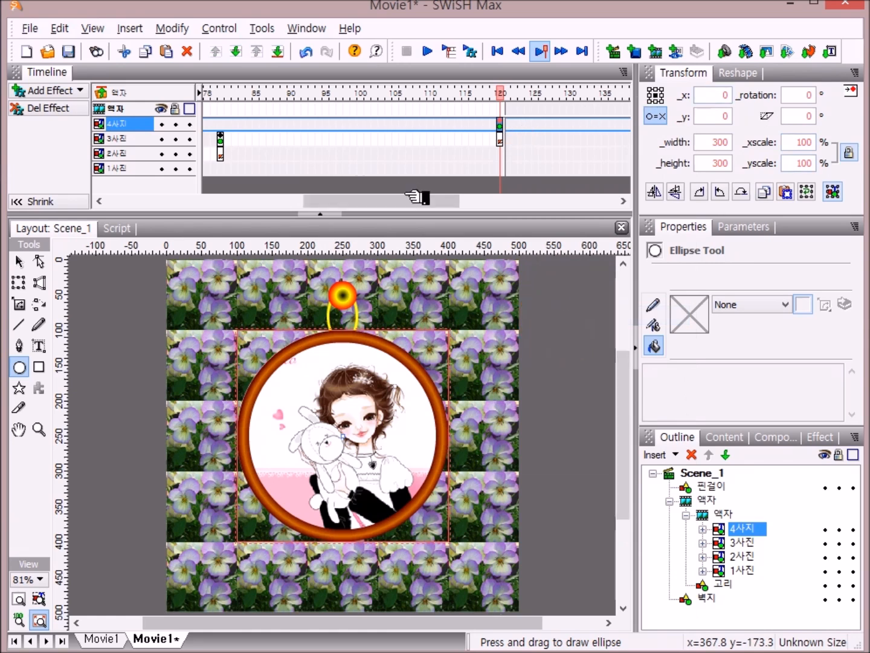
drag(405, 201, 508, 208)
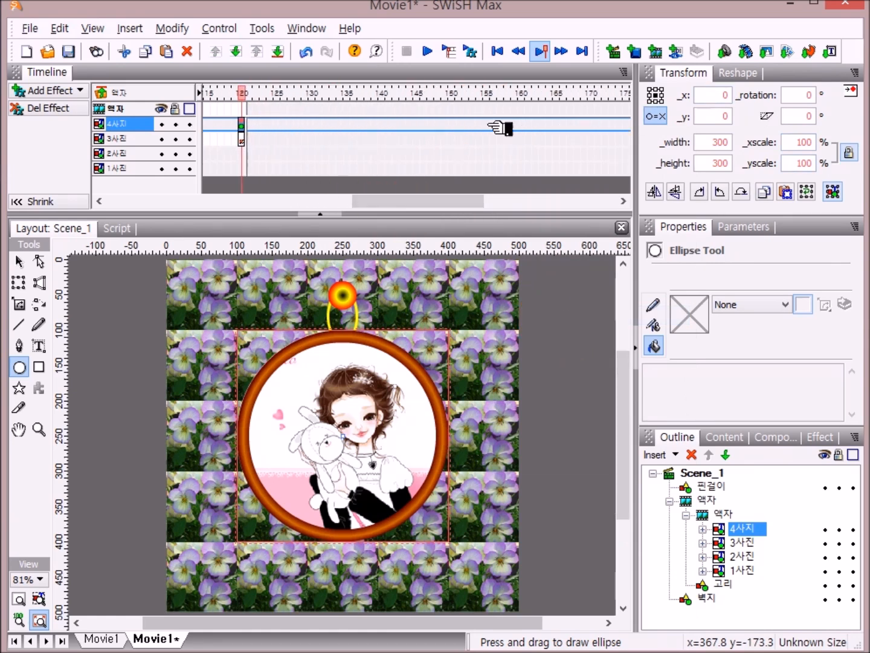
right_click(524, 128)
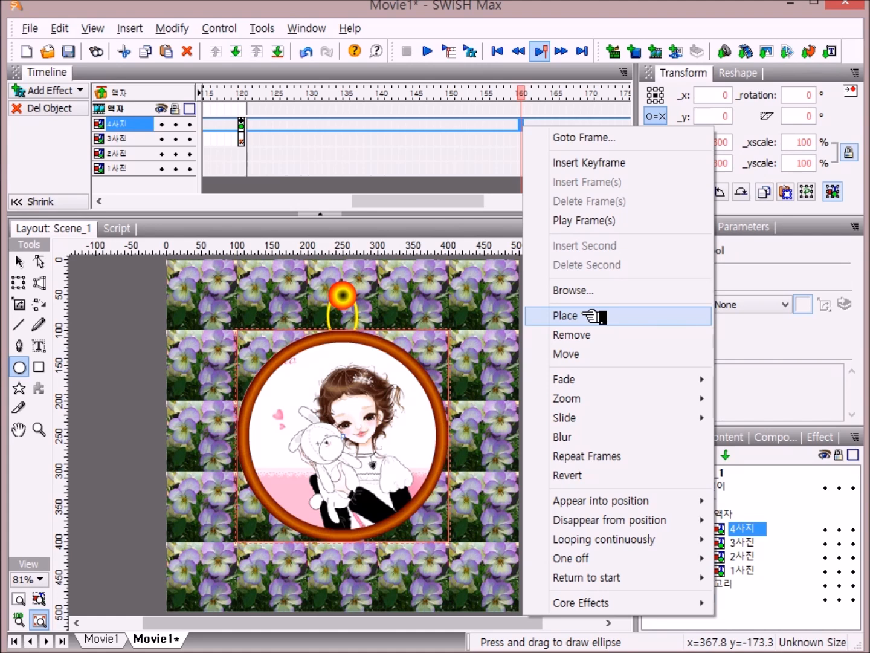
click(593, 315)
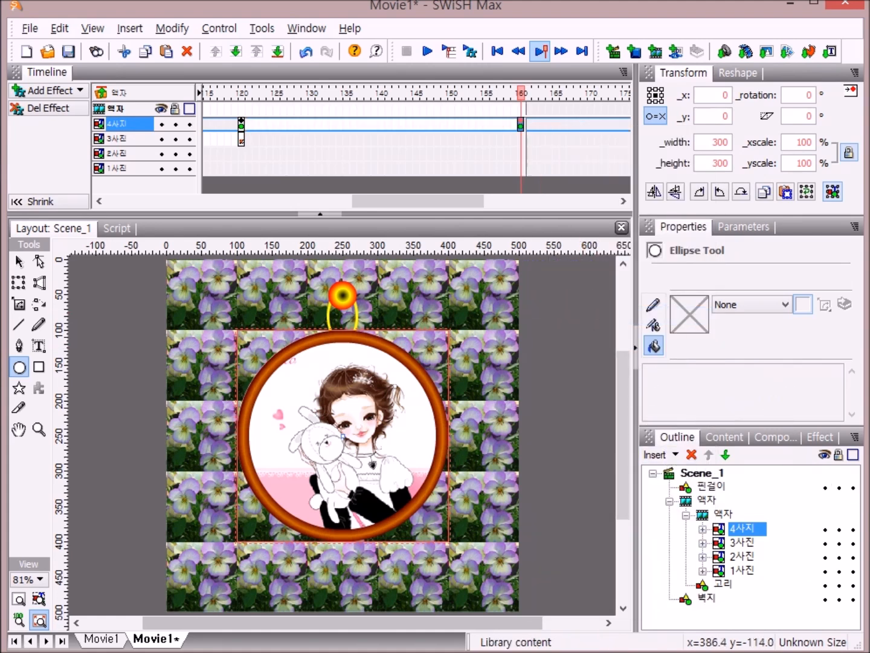
Step: Collapse the nested and outer 액자 clips in the outline and play the movie from the scene level
double_click(701, 515)
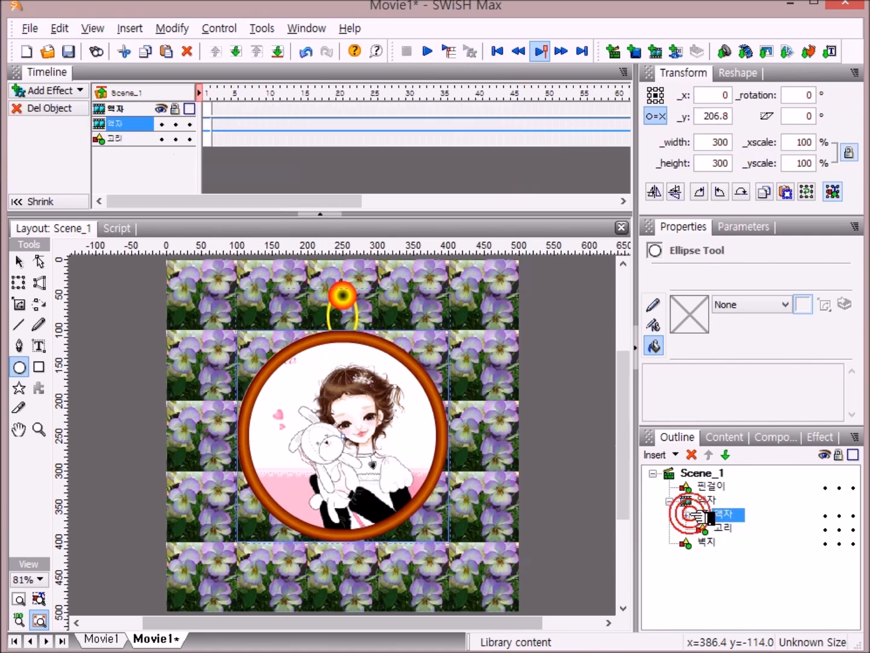
double_click(683, 502)
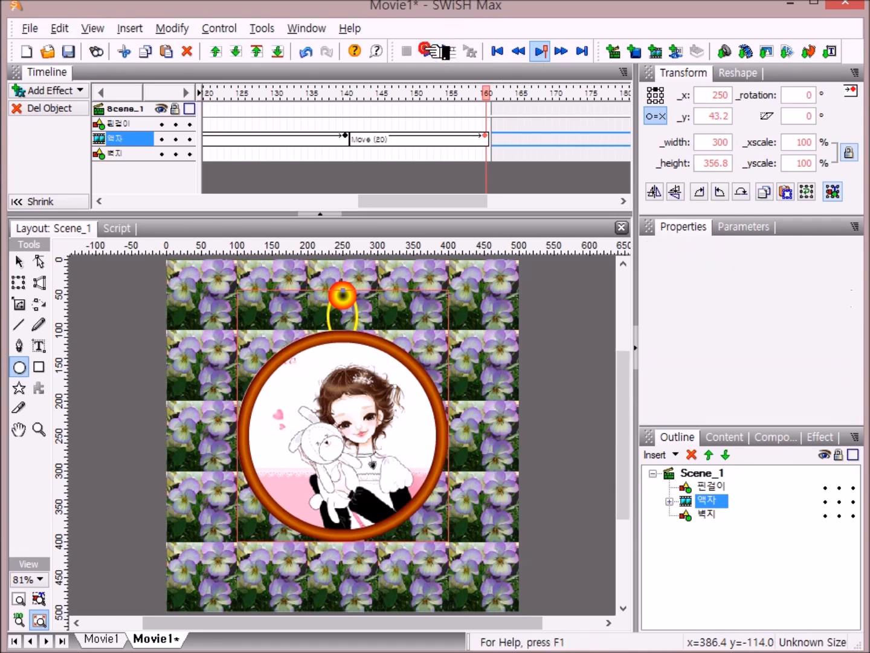
click(427, 52)
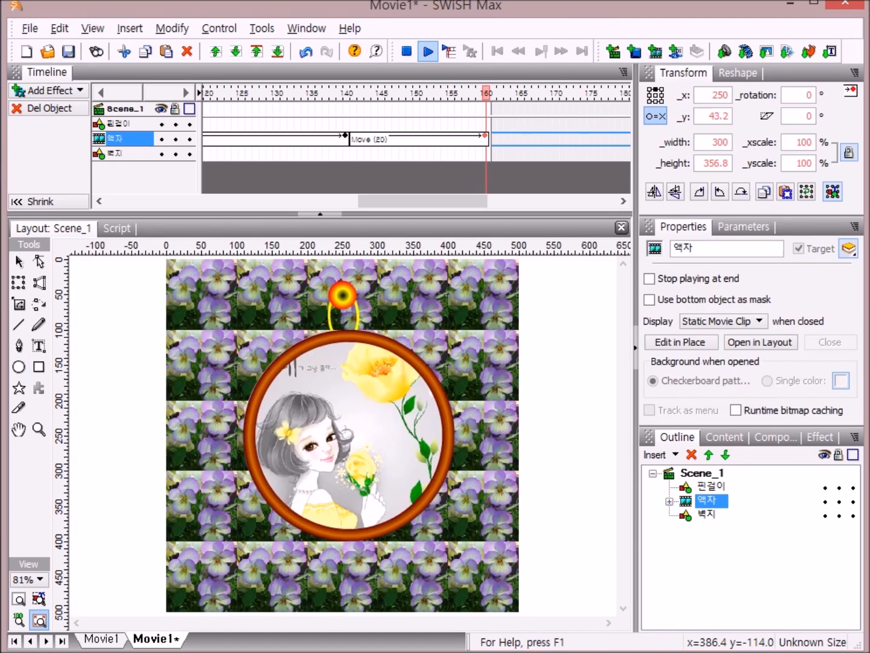